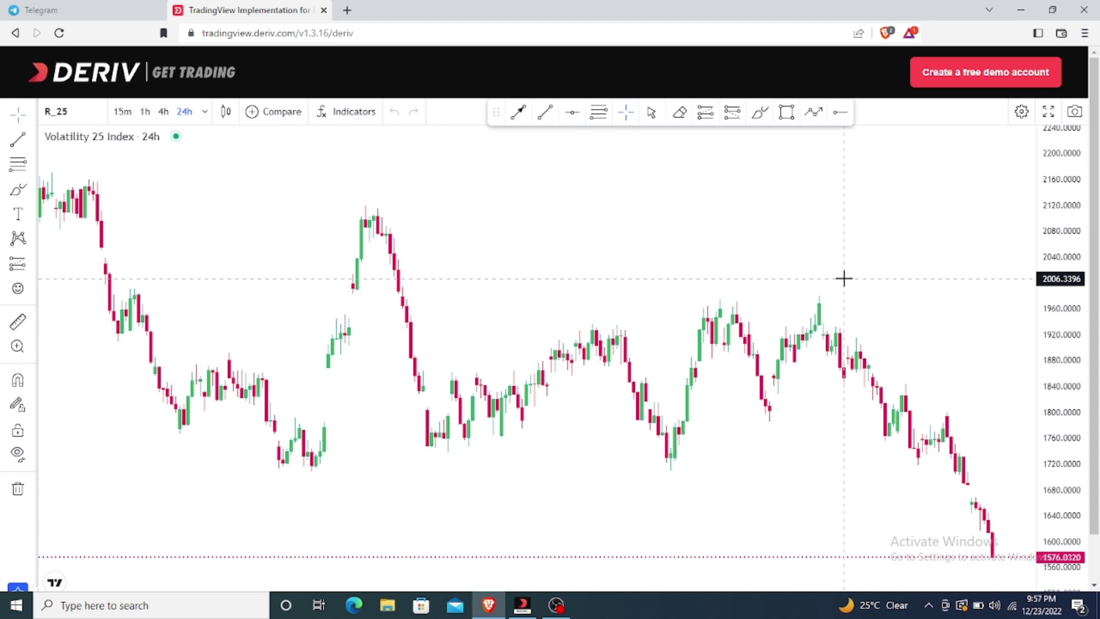
scroll(843, 278, "down", 2)
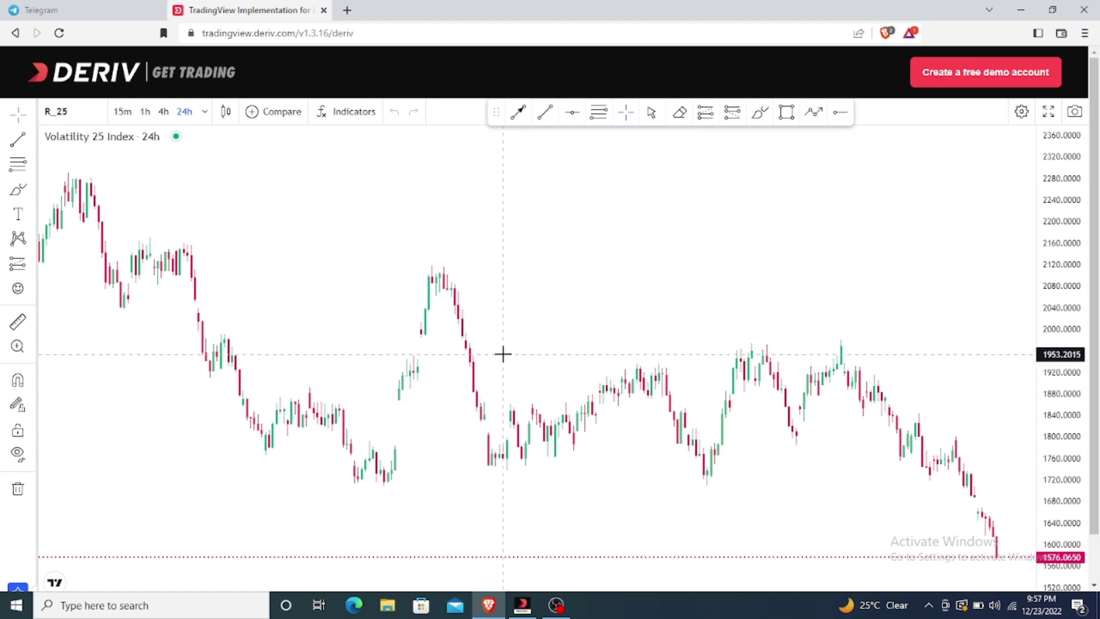
scroll(504, 354, "up", 2)
scroll(503, 353, "down", 2)
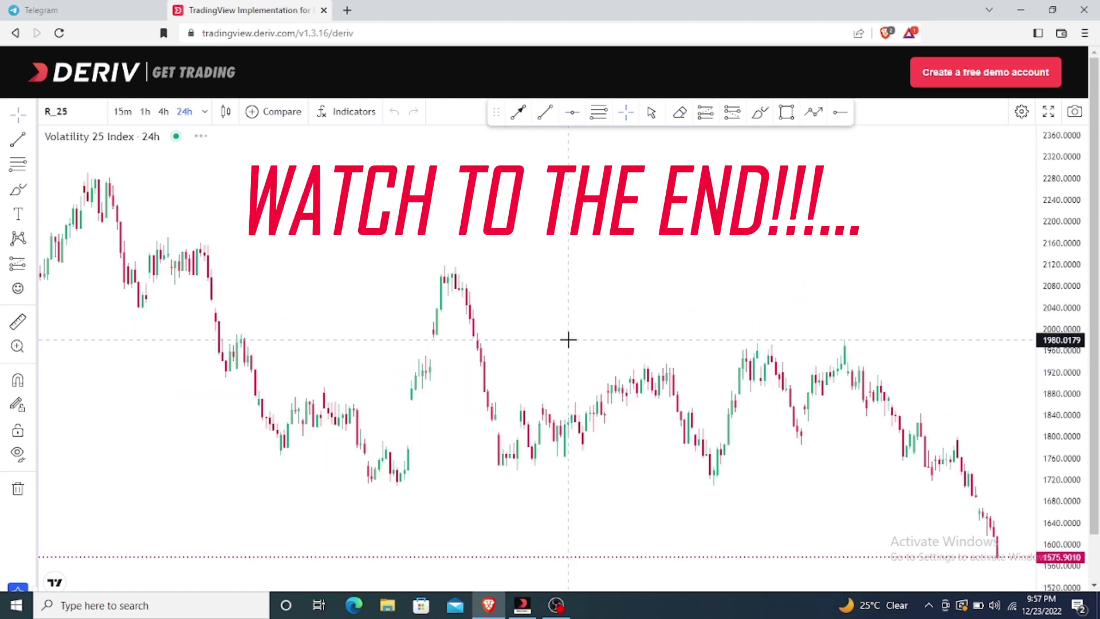
scroll(569, 340, "up", 2)
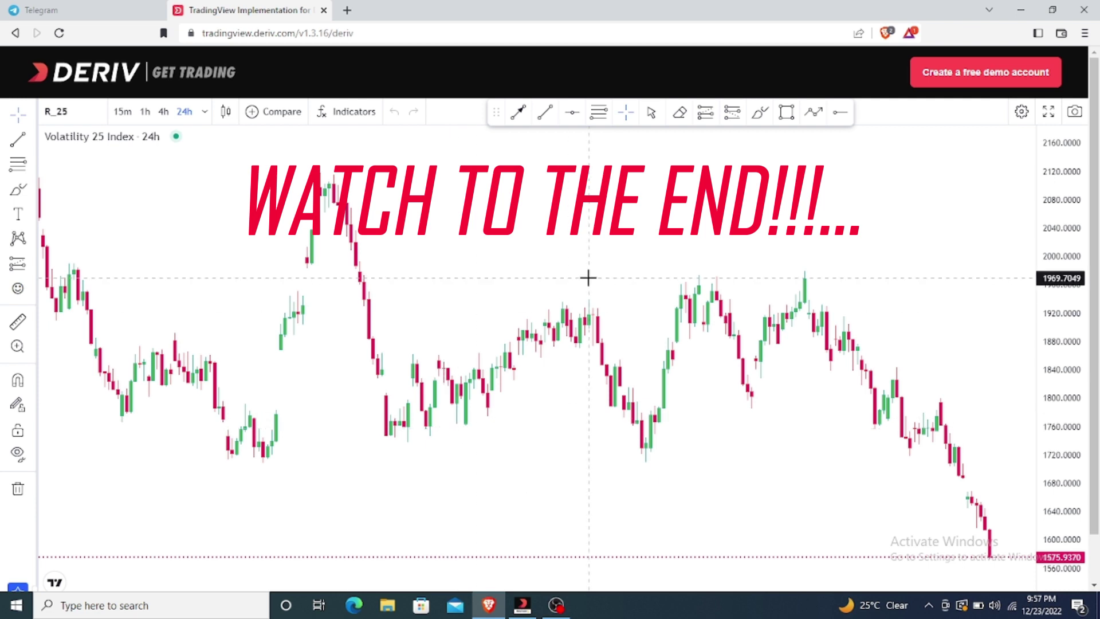
scroll(588, 278, "down", 1)
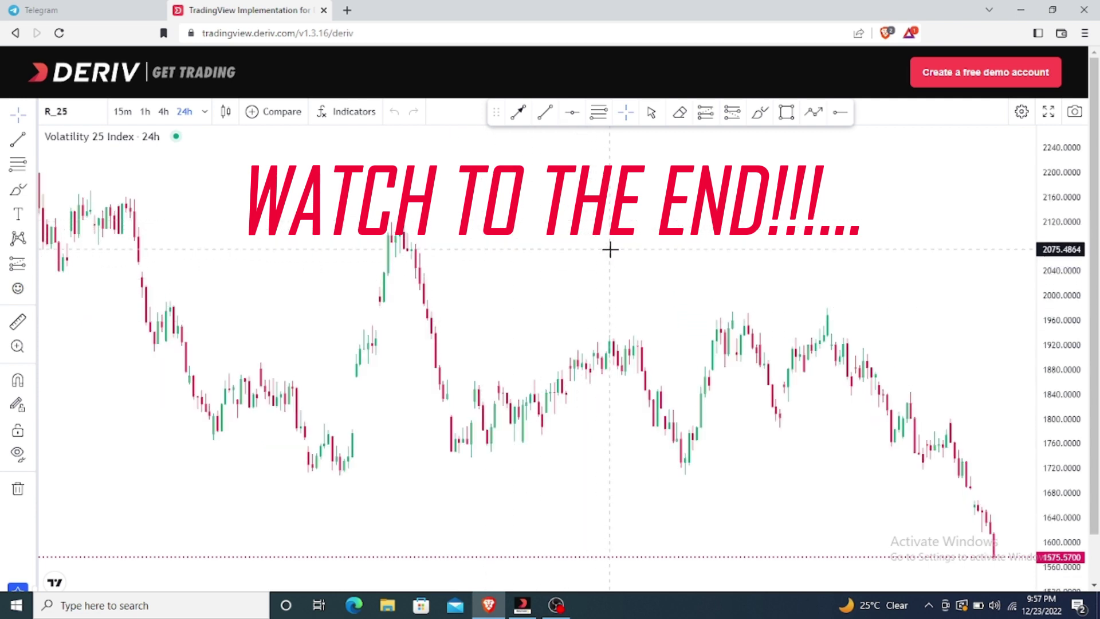
scroll(693, 272, "up", 1)
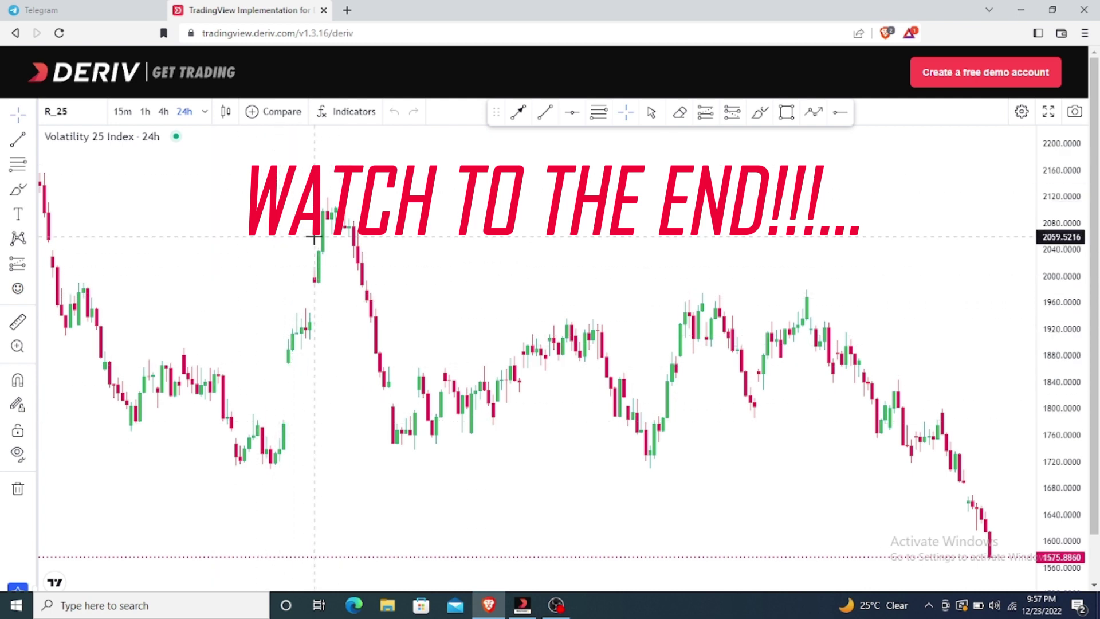
scroll(366, 206, "up", 1)
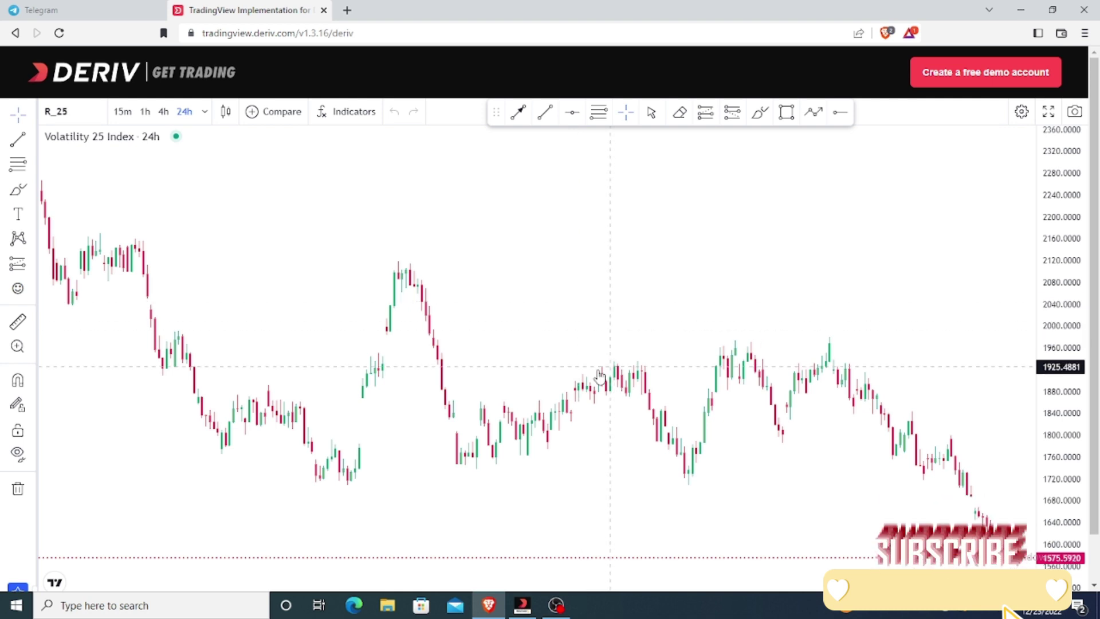
scroll(559, 395, "up", 3)
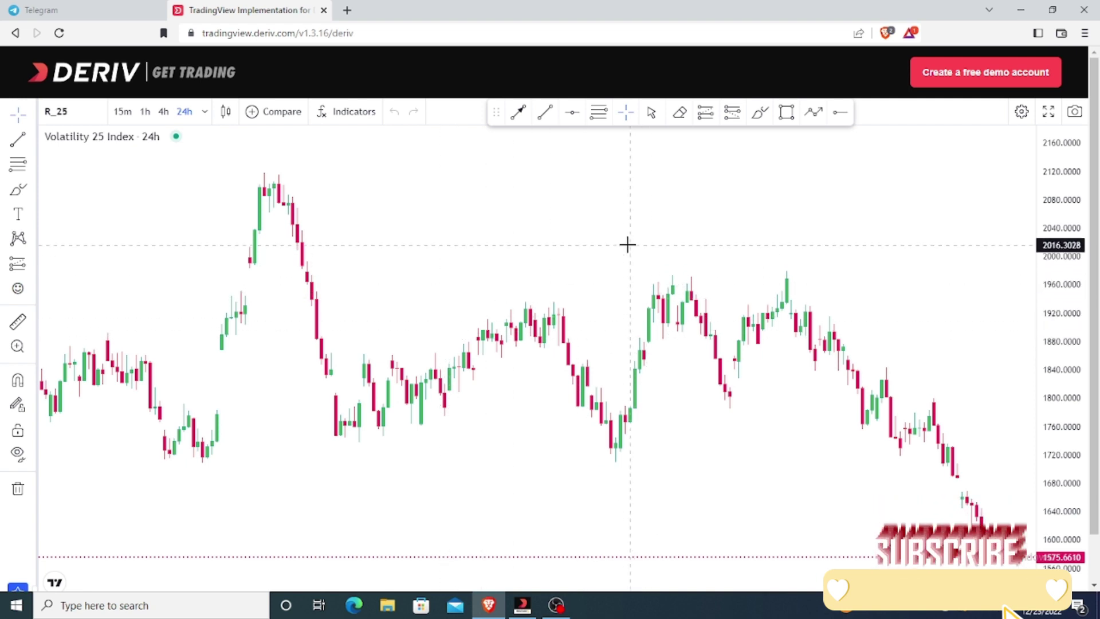
- Load tradingview.deriv.com in a new browser tab and close the older chart tab
left_click(347, 10)
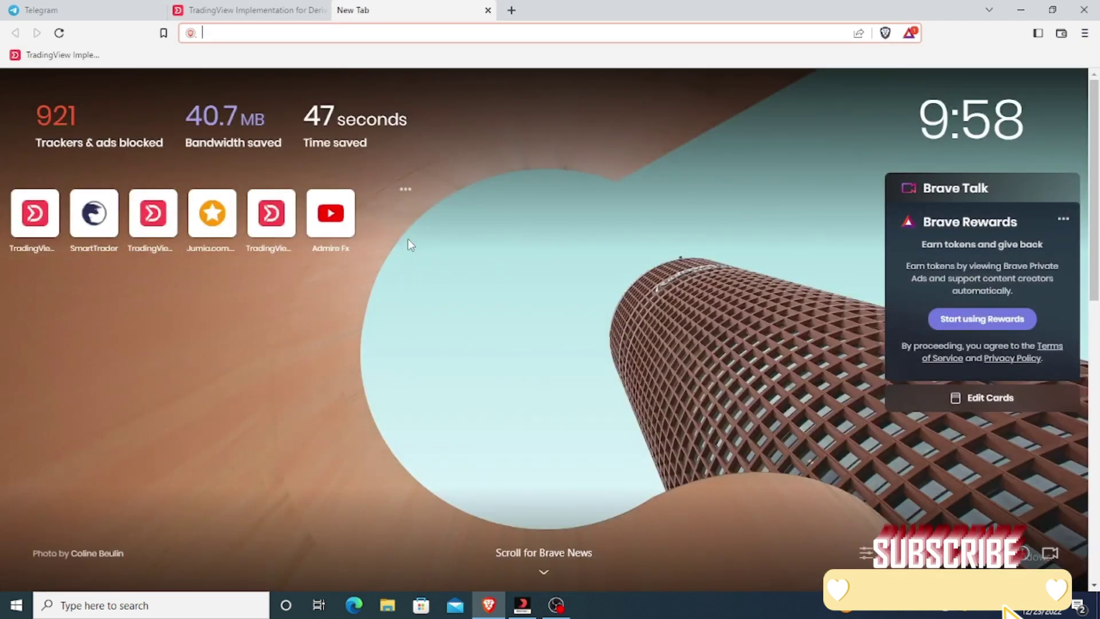
type("tra")
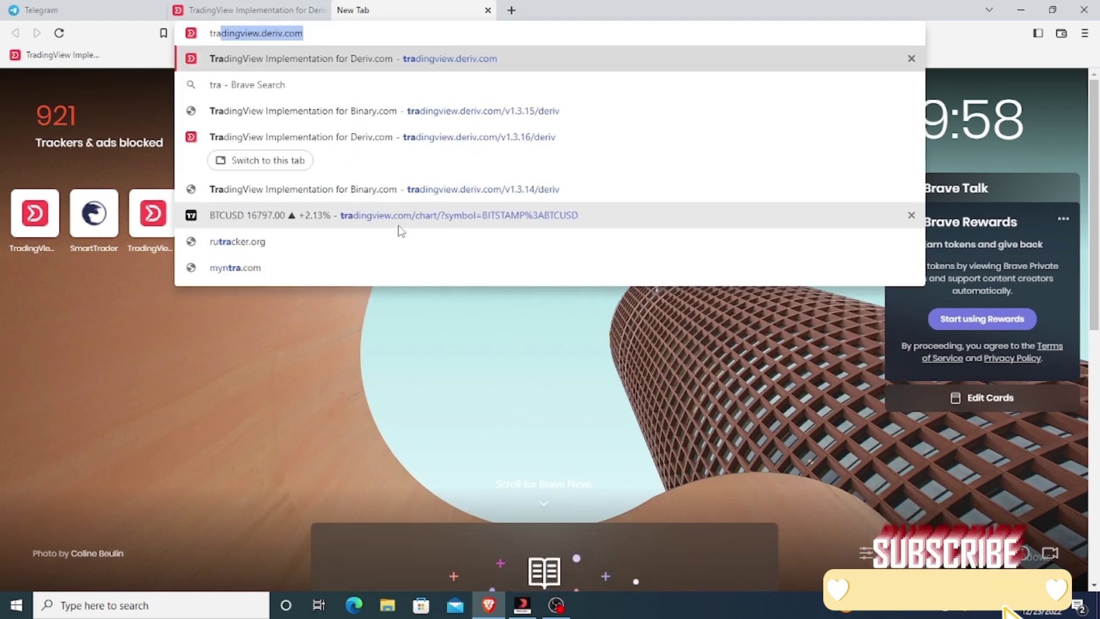
type("de")
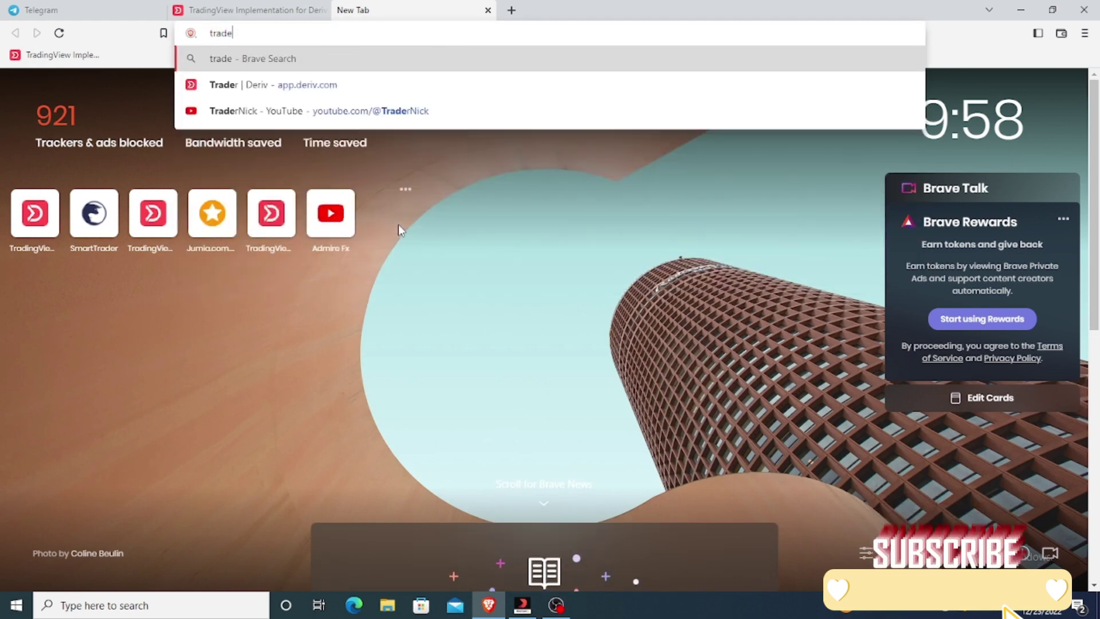
type("vi")
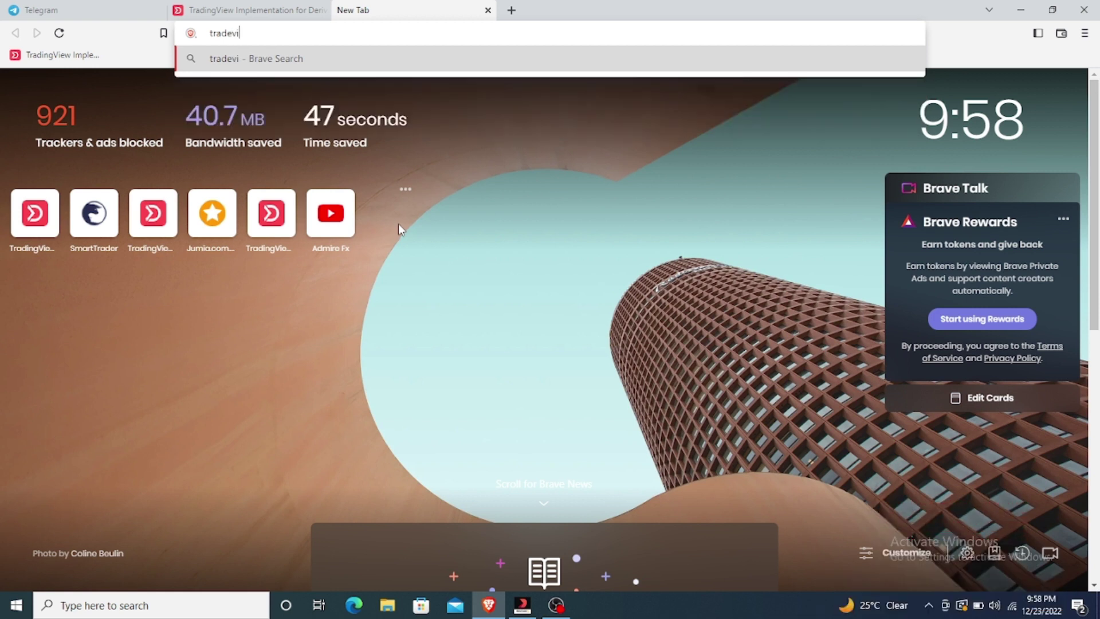
type("e")
key("BackSpace")
key("BackSpace")
key("BackSpace")
key("BackSpace")
type("i")
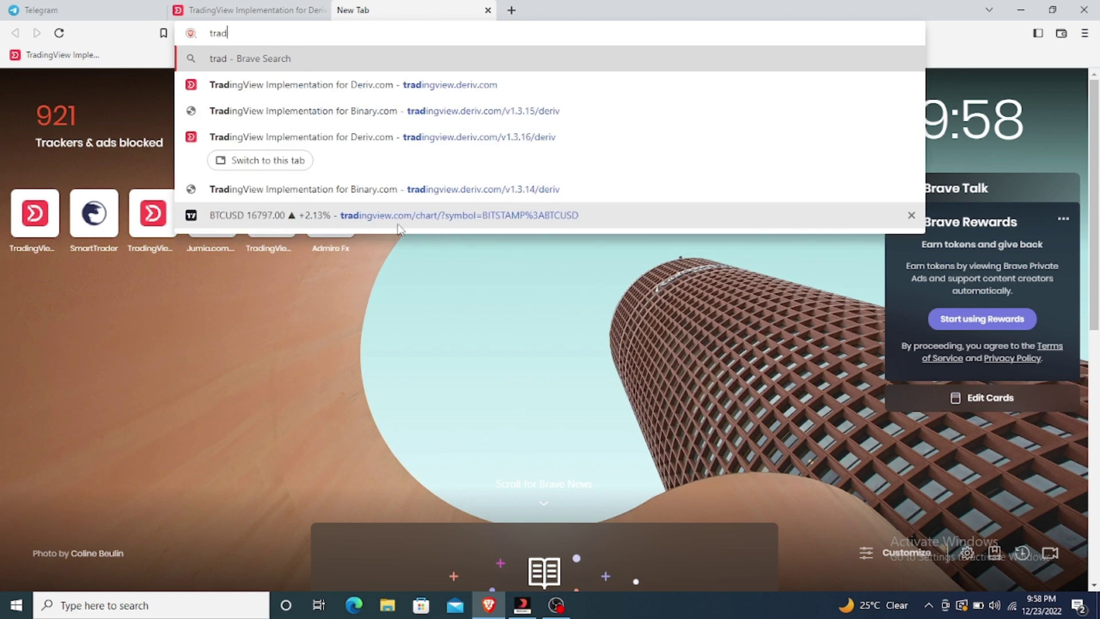
type("ngview")
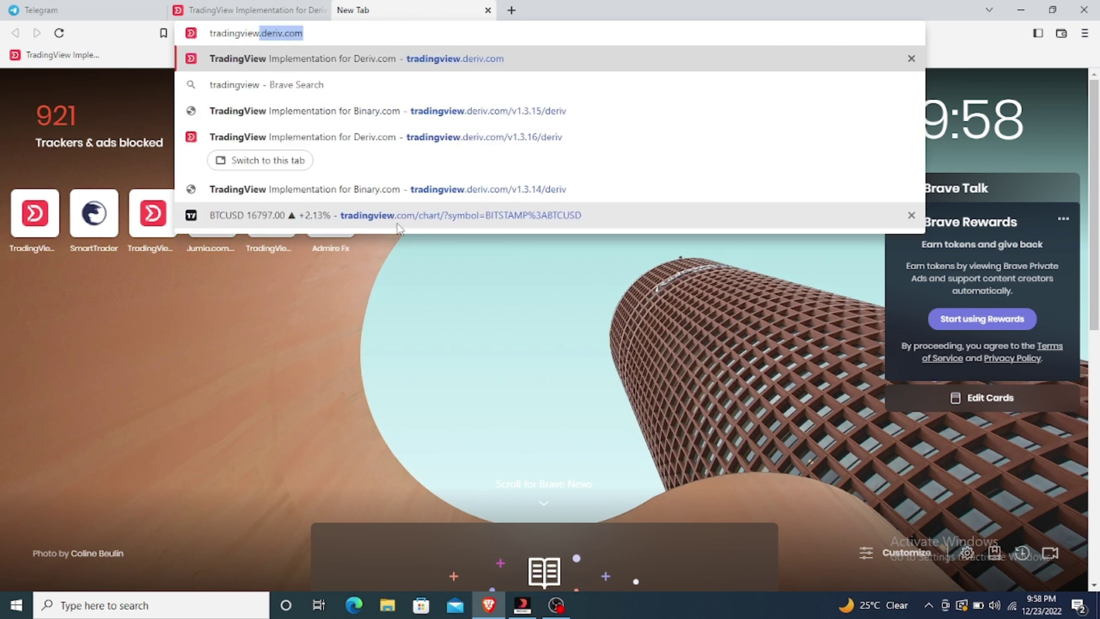
type(".de")
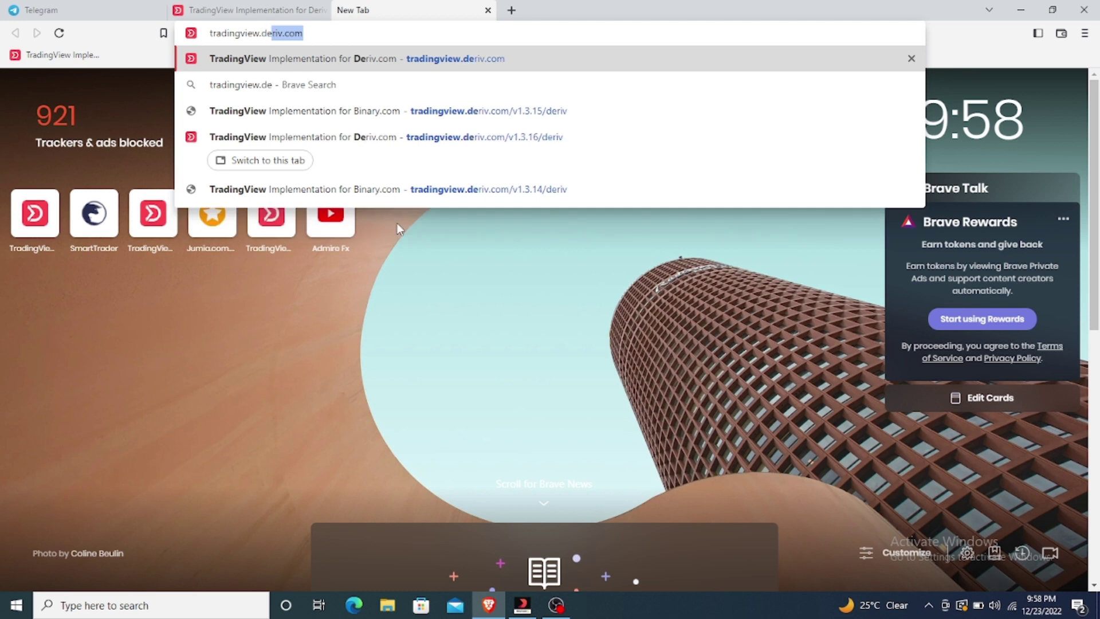
type("riv")
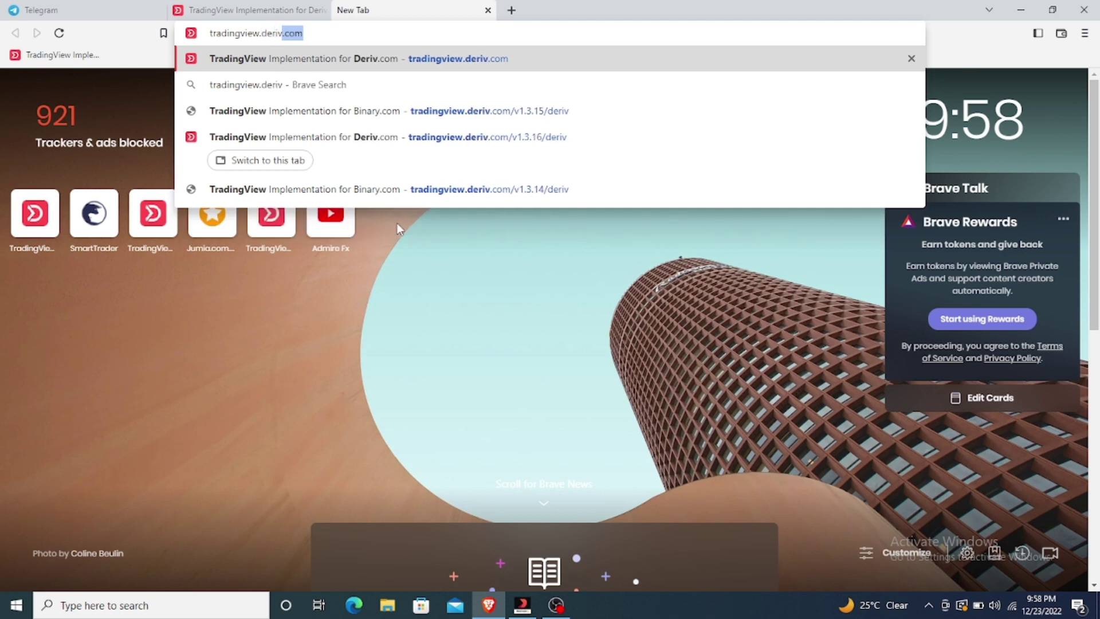
type(".")
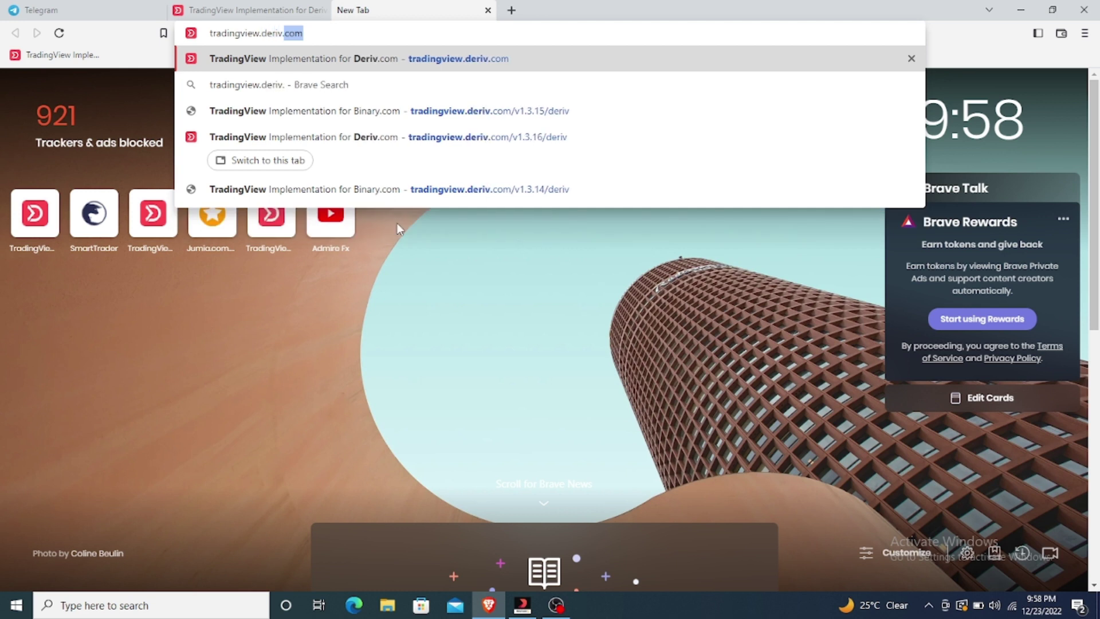
type("com")
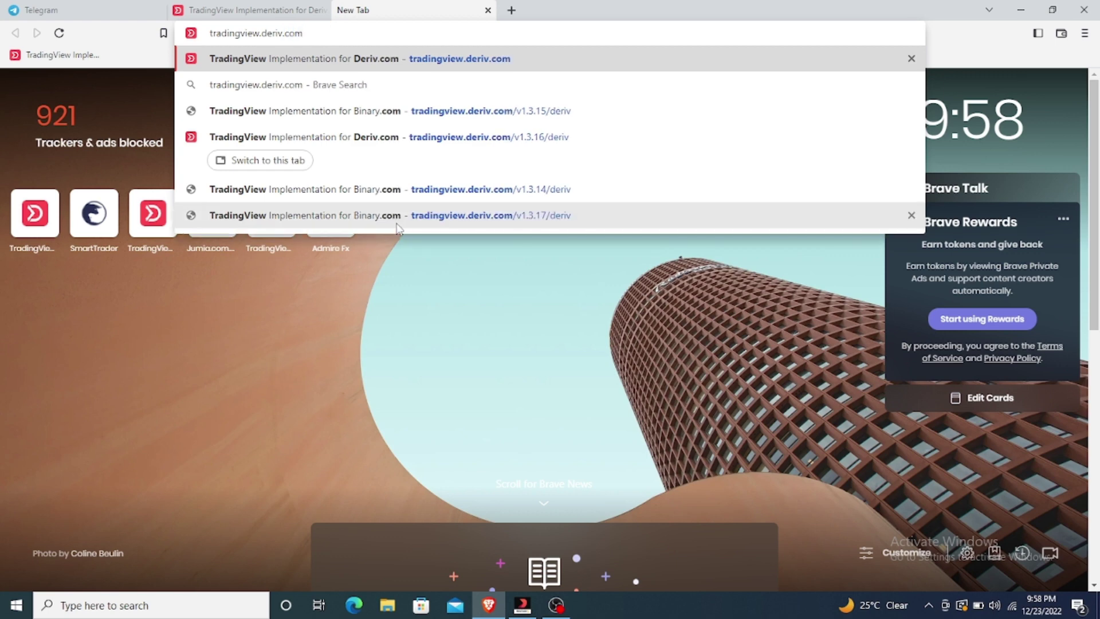
key("Return")
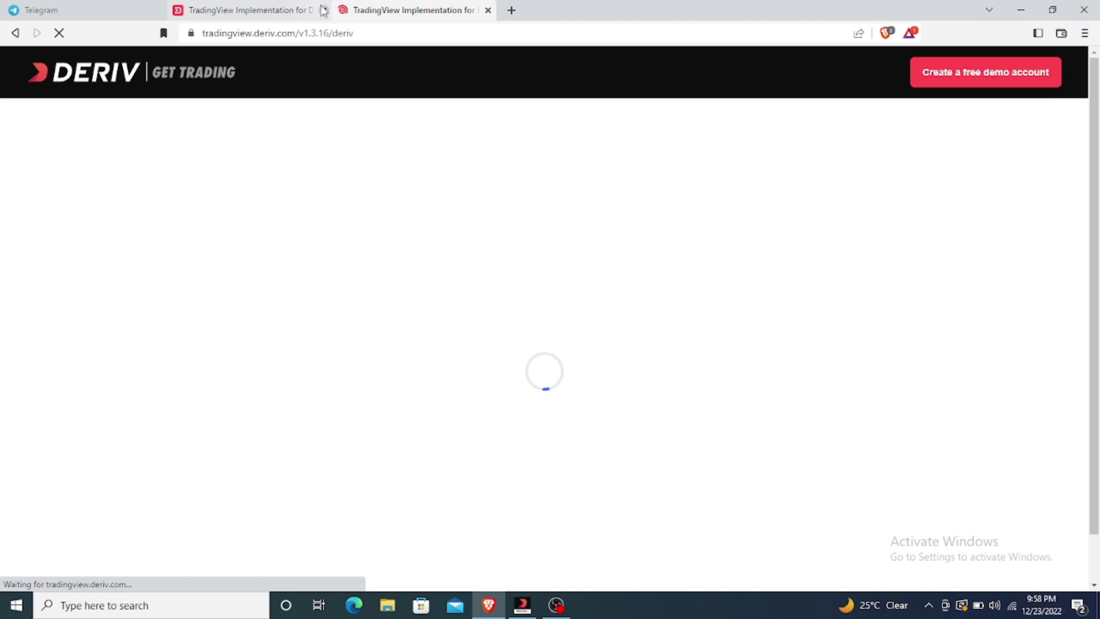
left_click(323, 10)
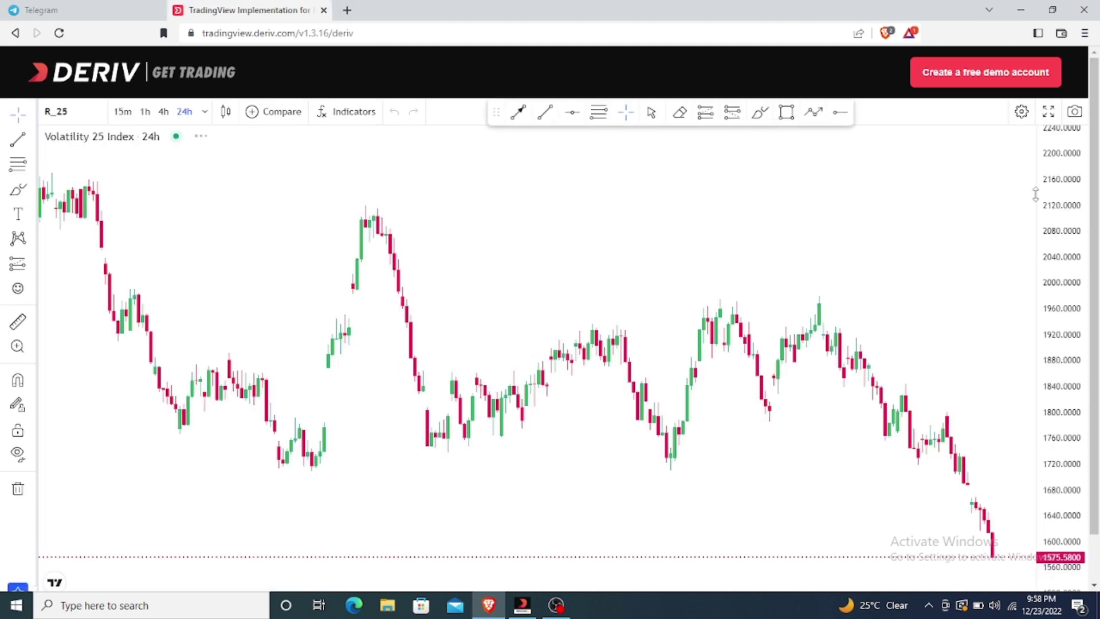
scroll(1095, 247, "down", 1)
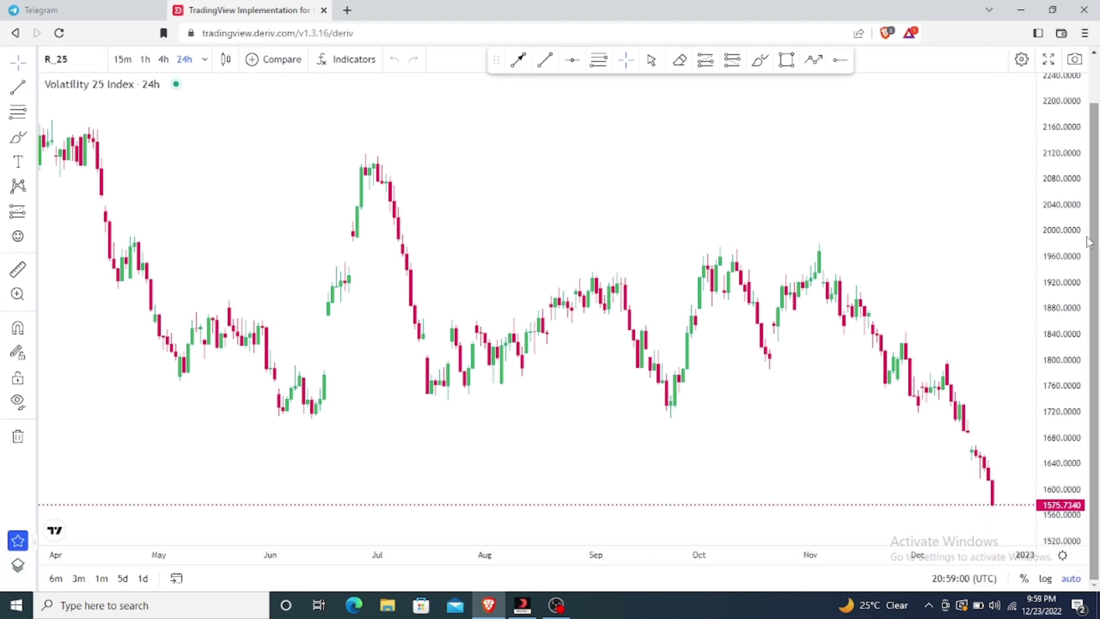
scroll(813, 112, "up", 1)
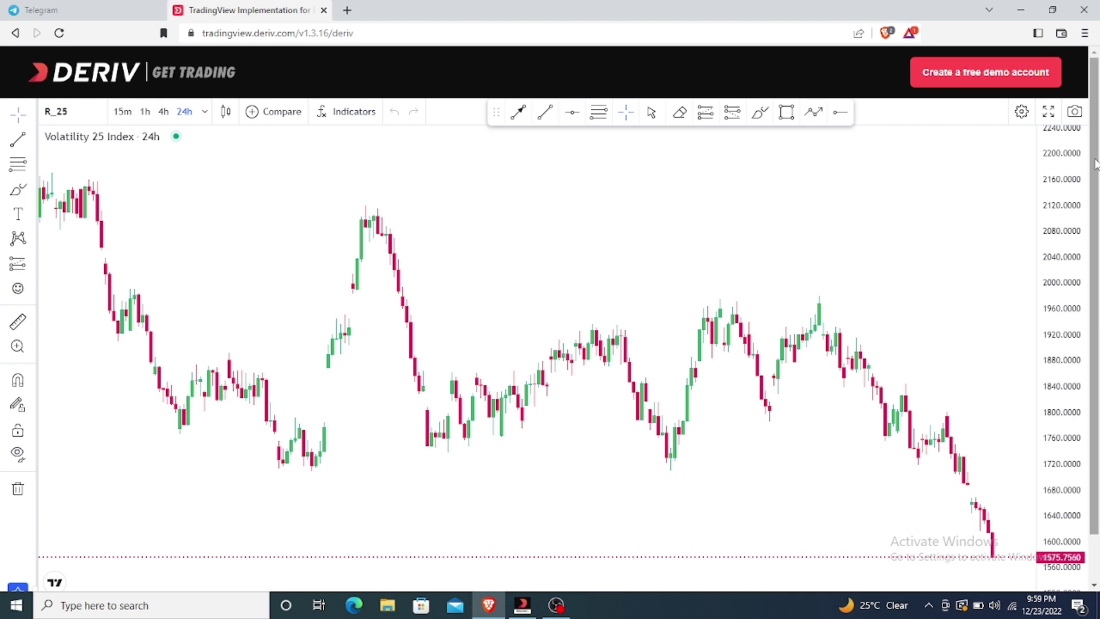
scroll(1095, 164, "down", 1)
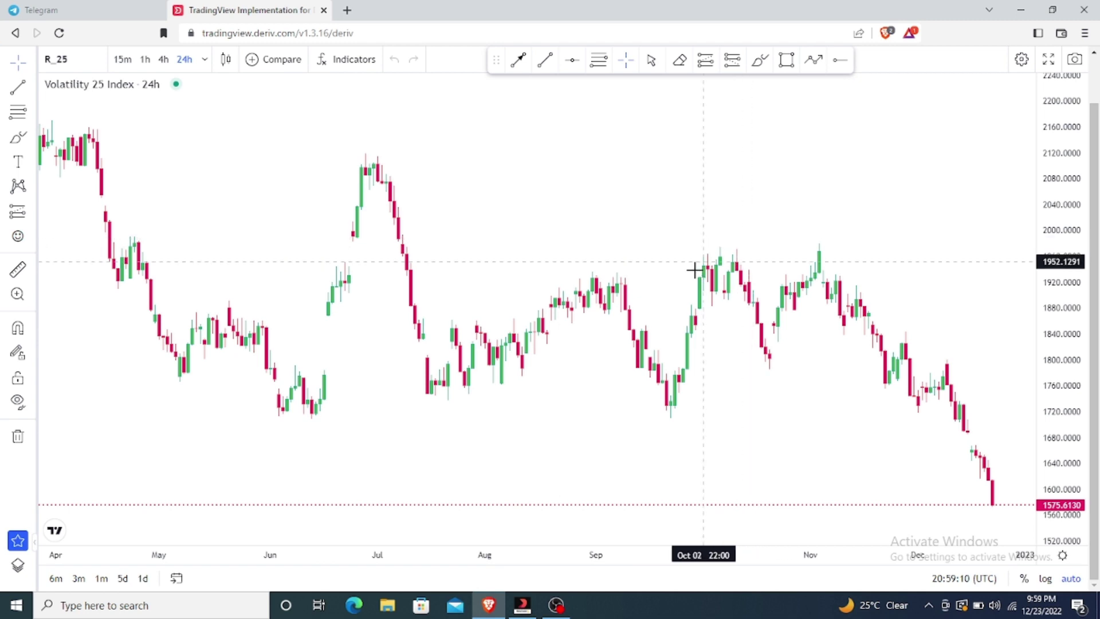
scroll(539, 219, "down", 1)
scroll(447, 215, "up", 2)
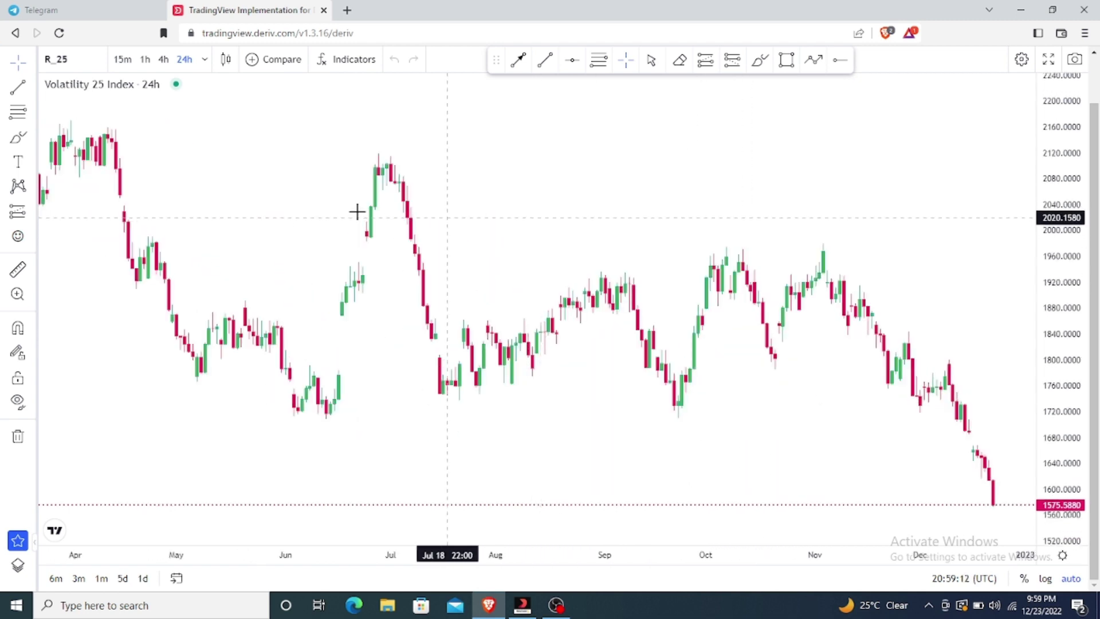
scroll(172, 252, "down", 1)
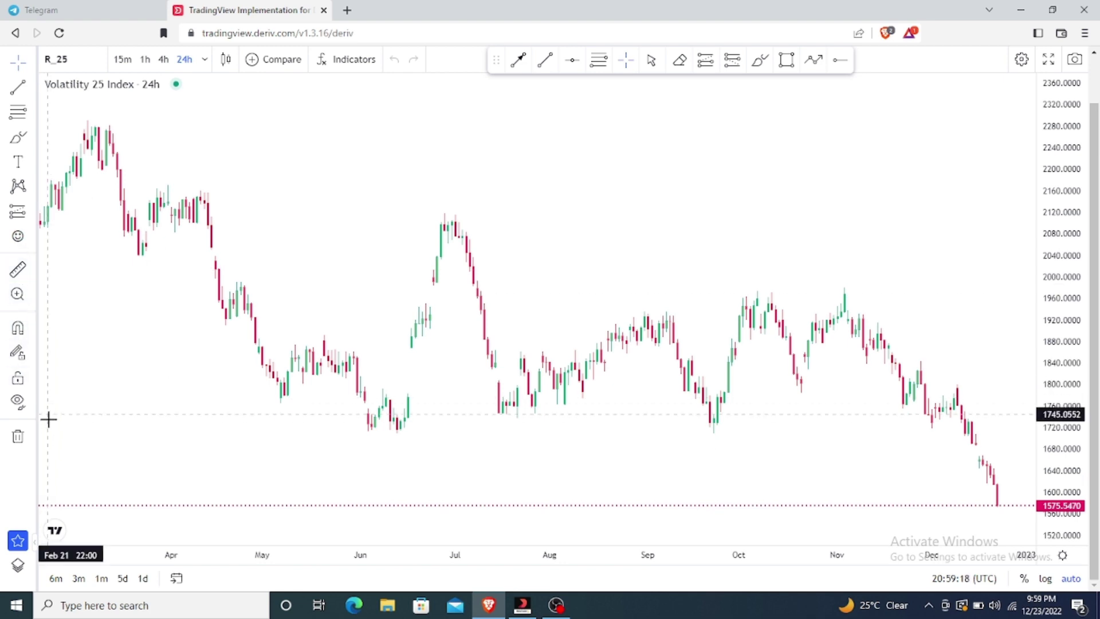
- Look through the options for hiding drawings and indicators, and the collection of icons that can be placed on the chart
left_click(33, 402)
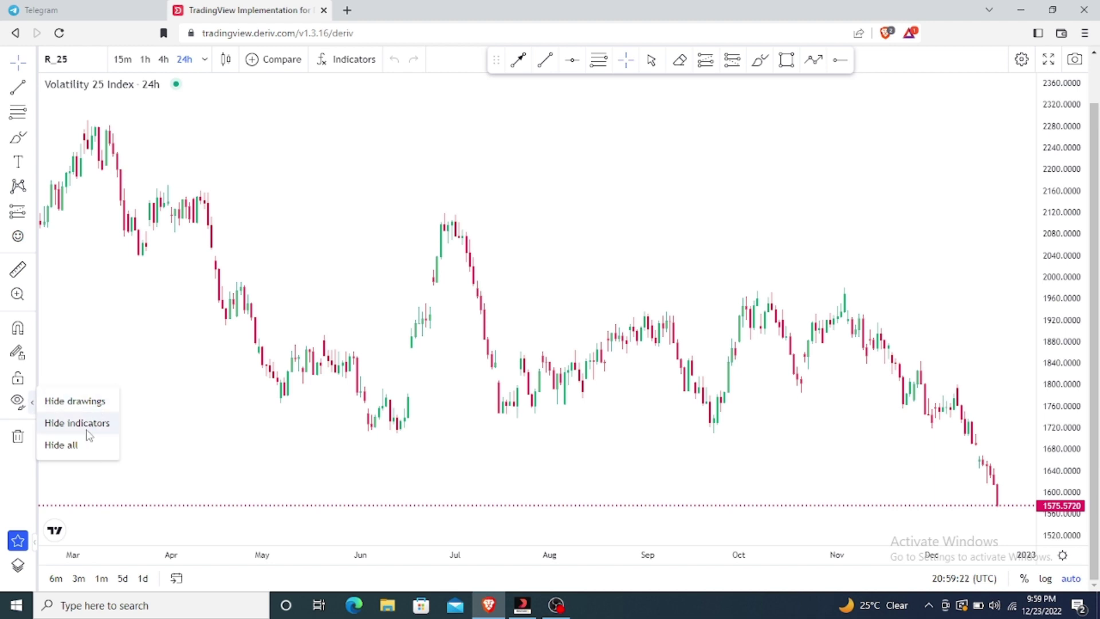
left_click(29, 240)
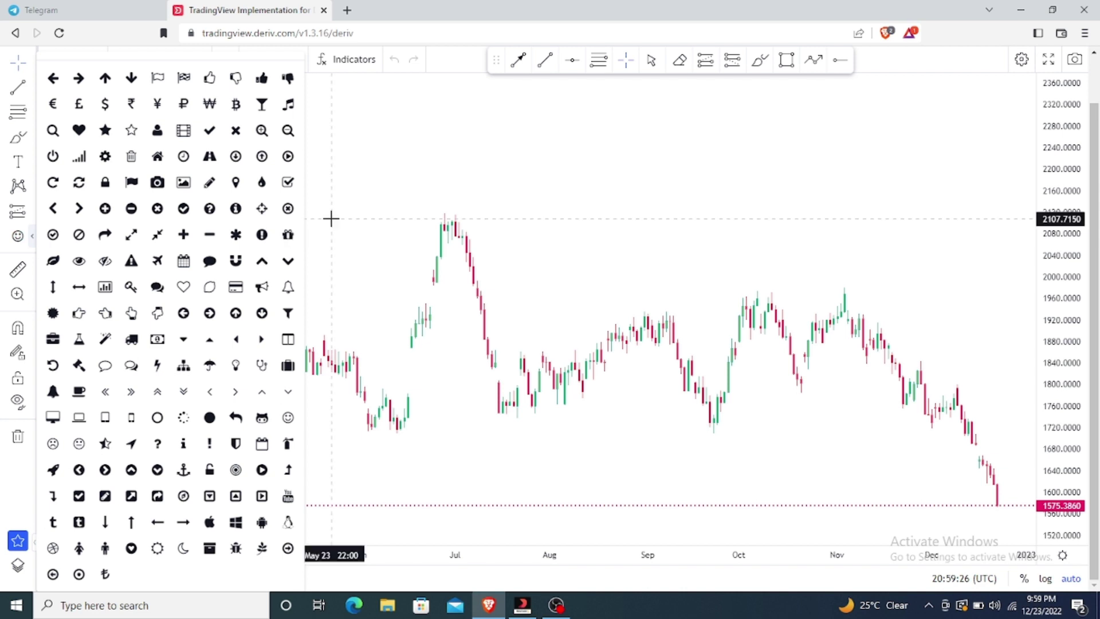
left_click(32, 235)
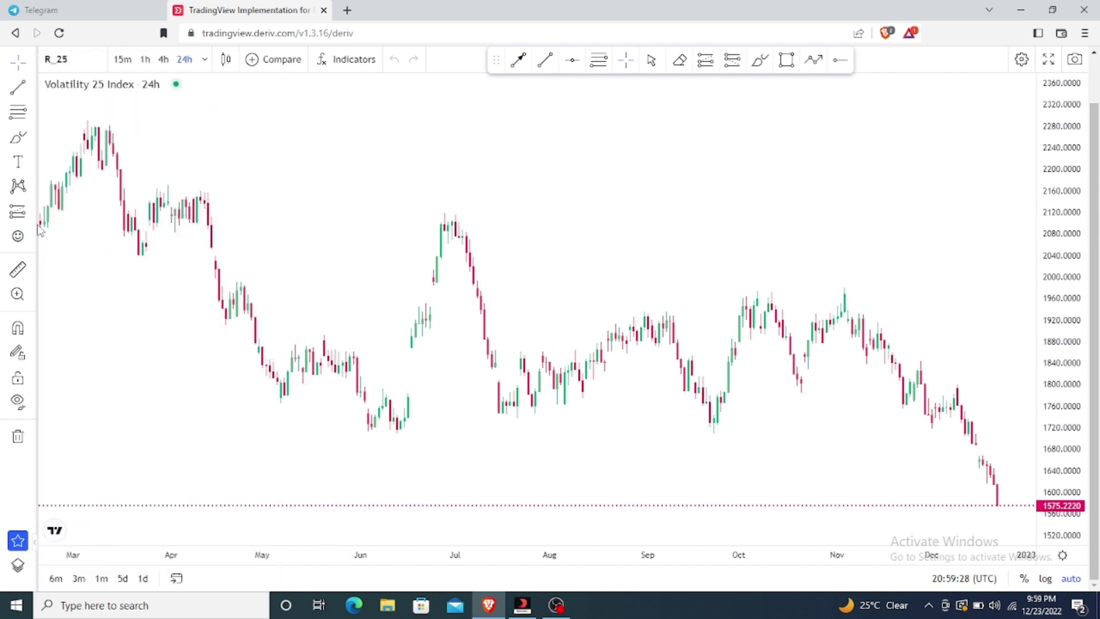
left_click(32, 216)
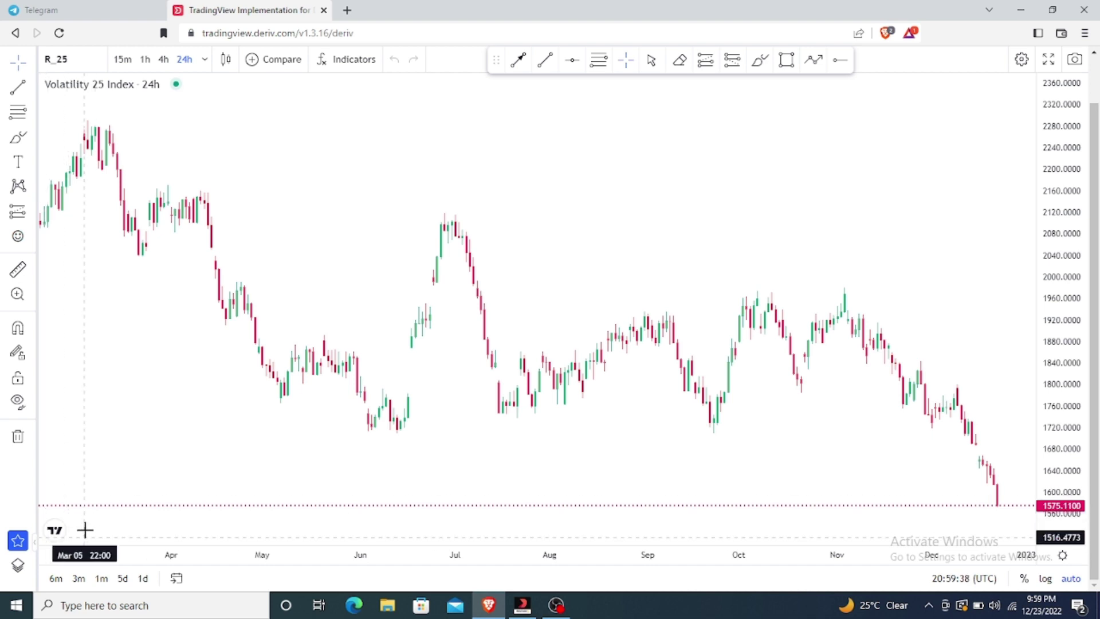
- Hide and show the favorite drawing tools again, and inspect the chart's object tree before closing it
left_click(24, 543)
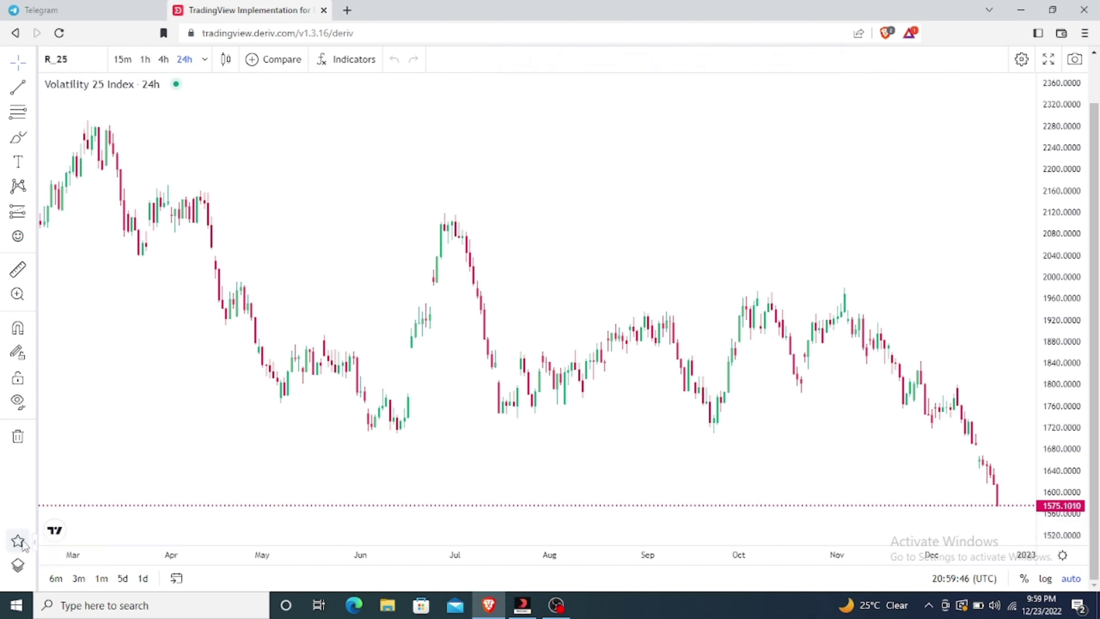
left_click(24, 543)
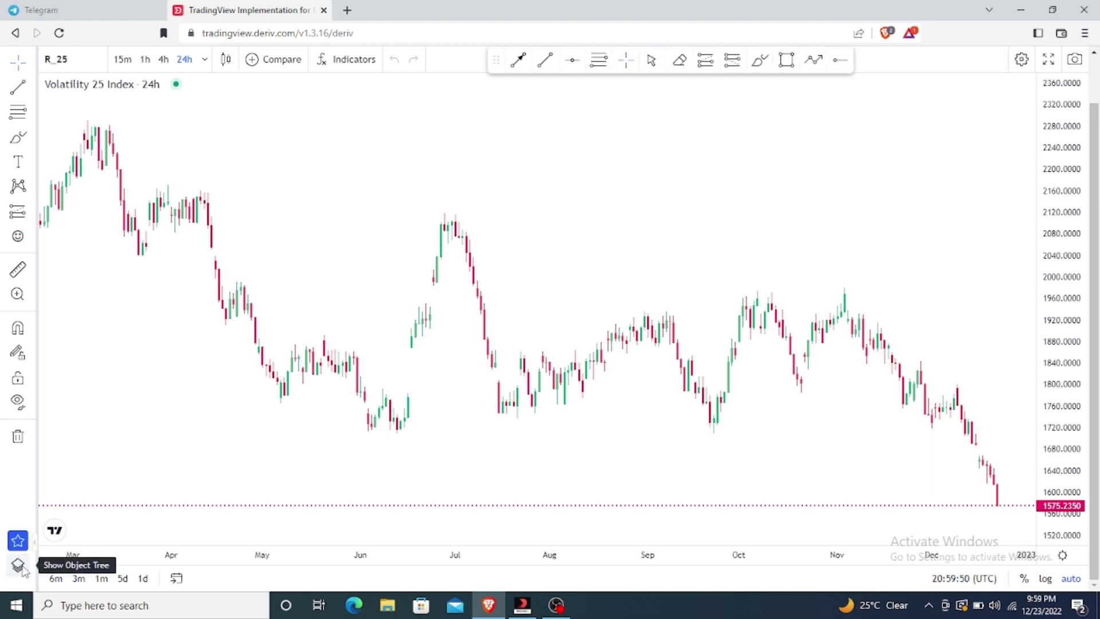
left_click(19, 566)
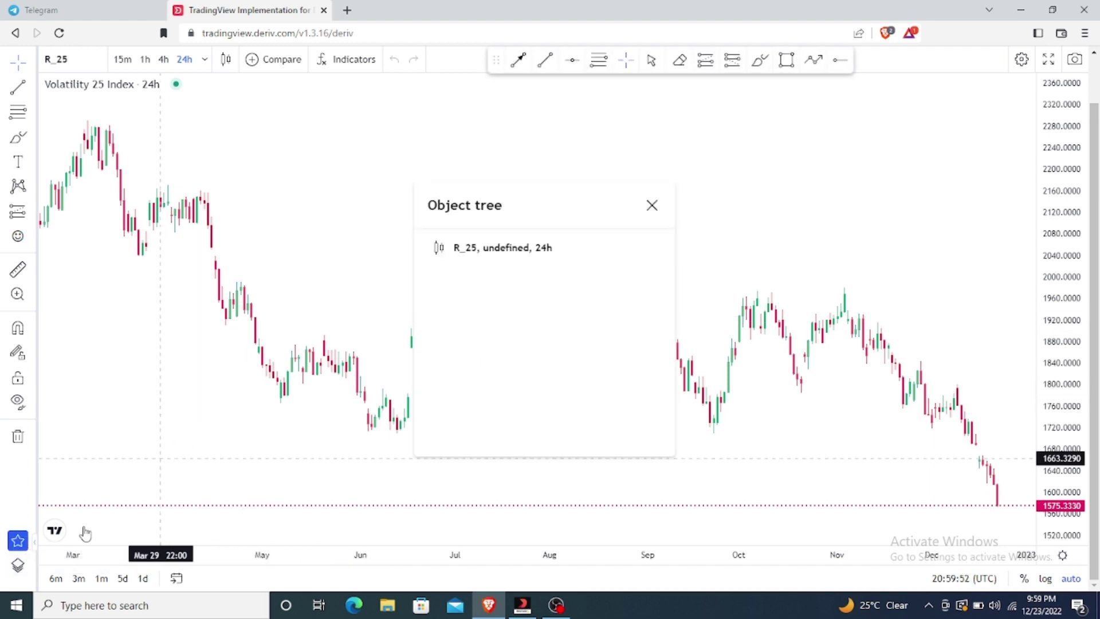
left_click(650, 205)
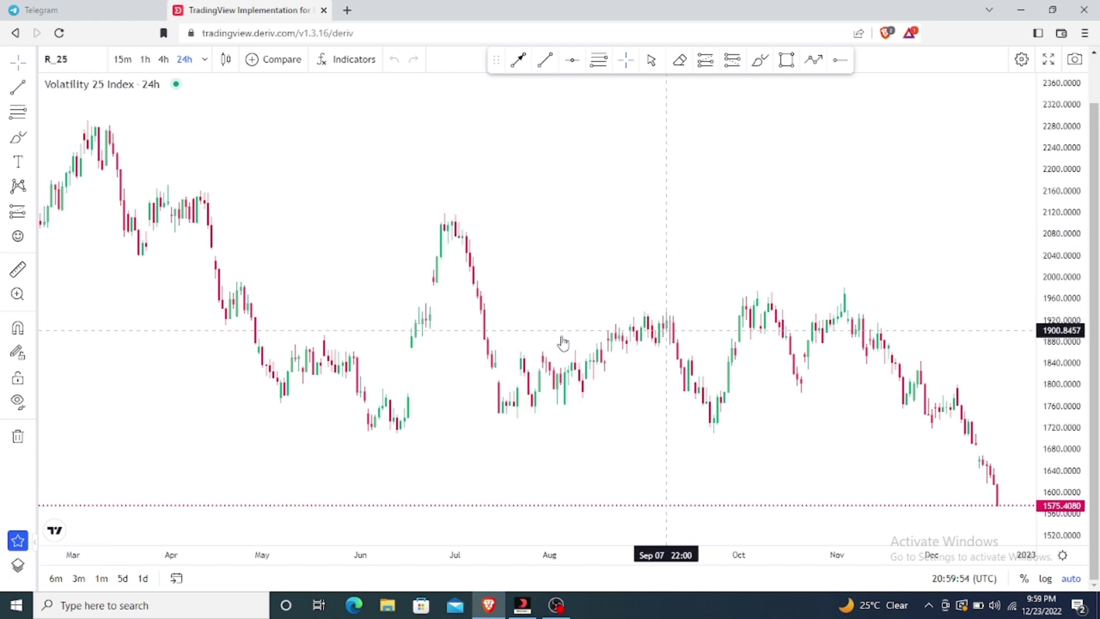
scroll(563, 342, "up", 3)
scroll(332, 260, "down", 2)
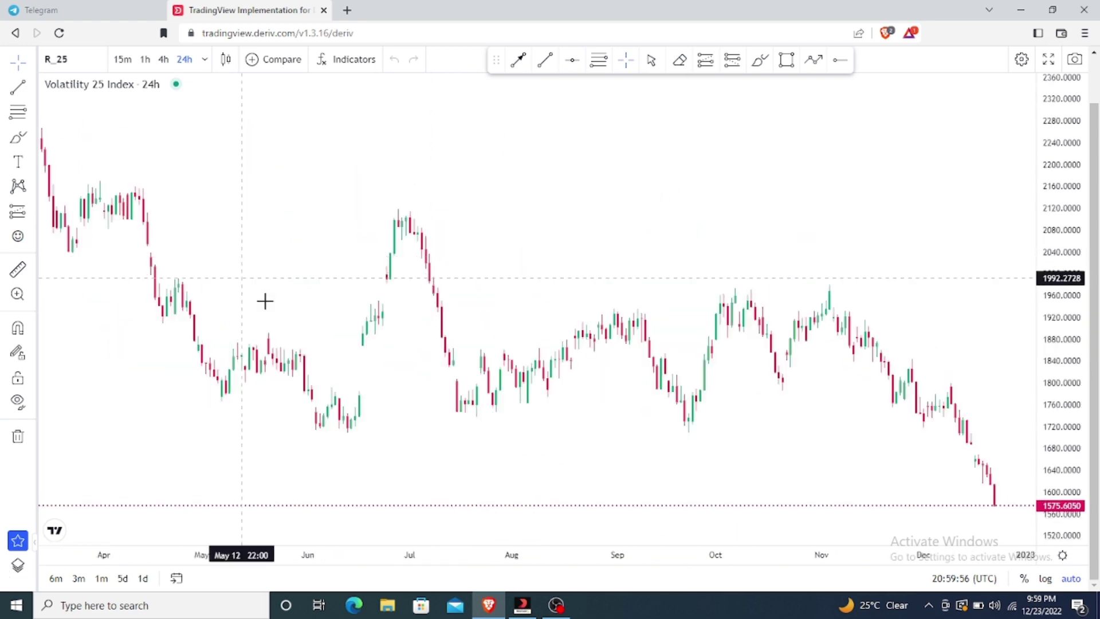
scroll(363, 248, "down", 2)
scroll(363, 248, "up", 4)
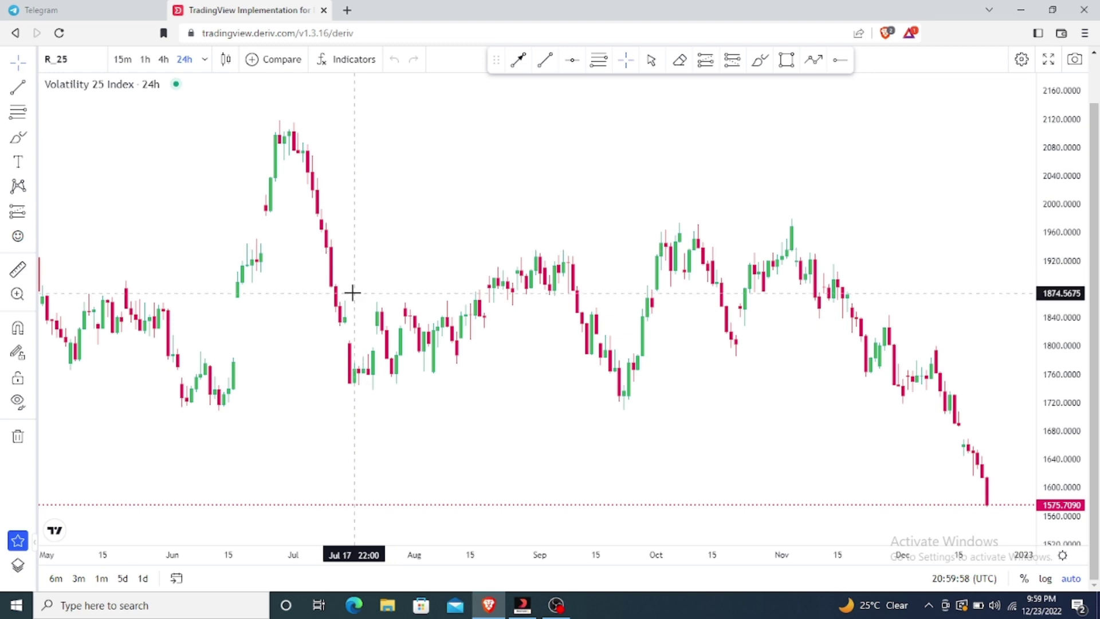
scroll(352, 293, "down", 2)
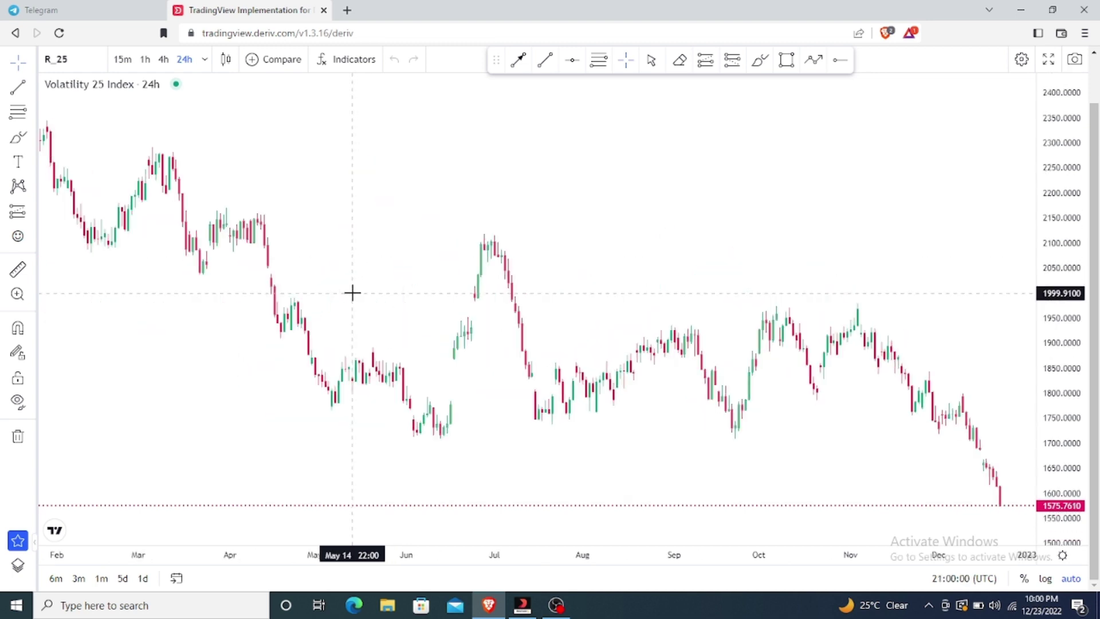
- Examine the price gaps between candles on the Volatility 25 Index 24h chart at several zoom levels
scroll(352, 292, "up", 2)
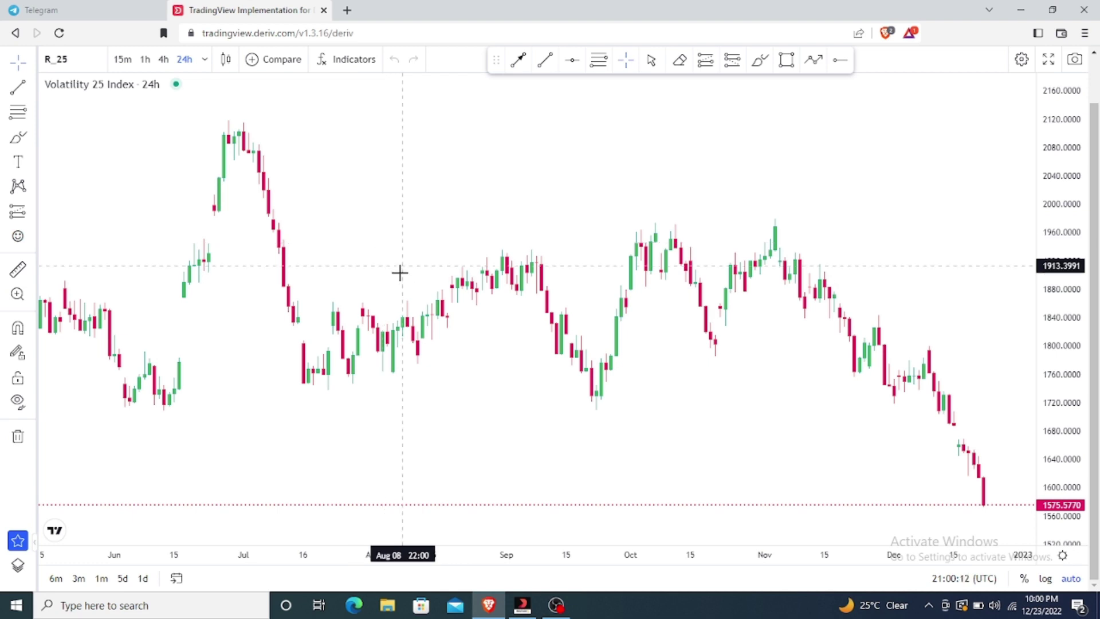
scroll(399, 272, "down", 3)
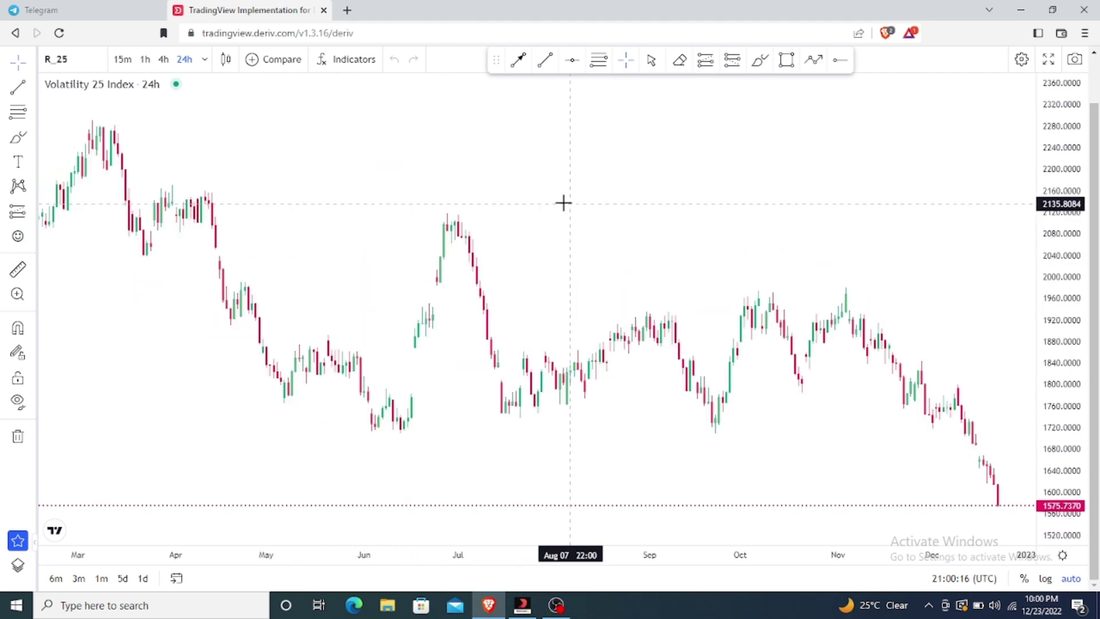
scroll(286, 229, "up", 3)
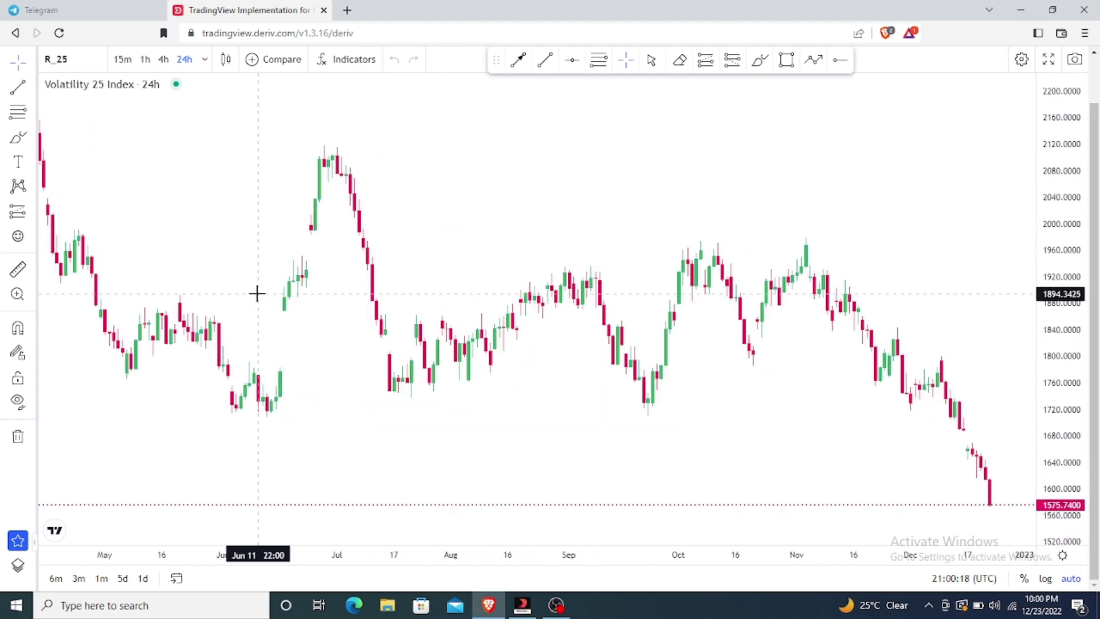
scroll(298, 315, "down", 3)
scroll(412, 321, "up", 2)
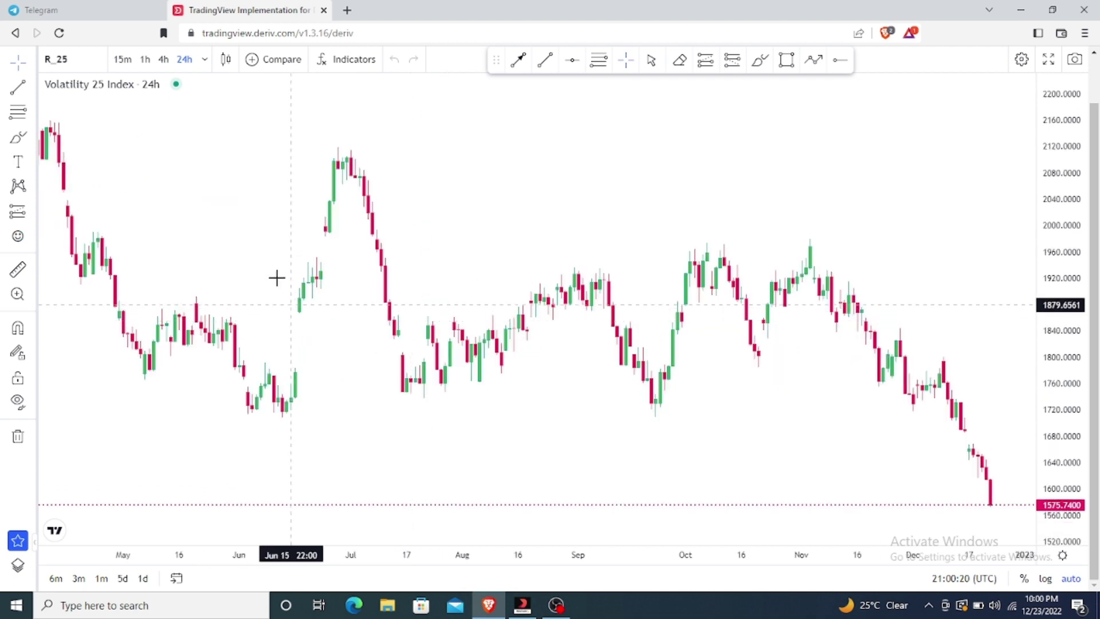
scroll(504, 306, "down", 1)
scroll(615, 295, "up", 2)
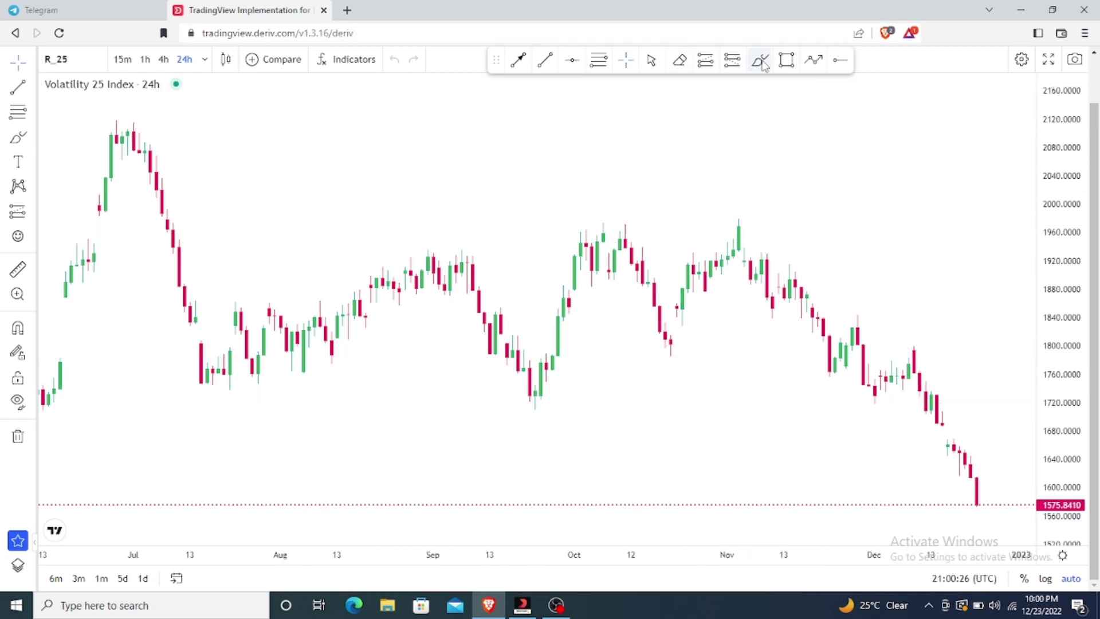
- Circle the price gaps on the Volatility 25 Index chart with the Brush, from December 2022 back to December 2021
mouse_move(200, 341)
left_mouse_down()
mouse_move(197, 303)
mouse_move(290, 356)
mouse_move(264, 295)
left_mouse_up()
scroll(268, 246, "down", 2)
mouse_move(278, 212)
left_mouse_down()
mouse_move(253, 243)
mouse_move(278, 216)
left_mouse_up()
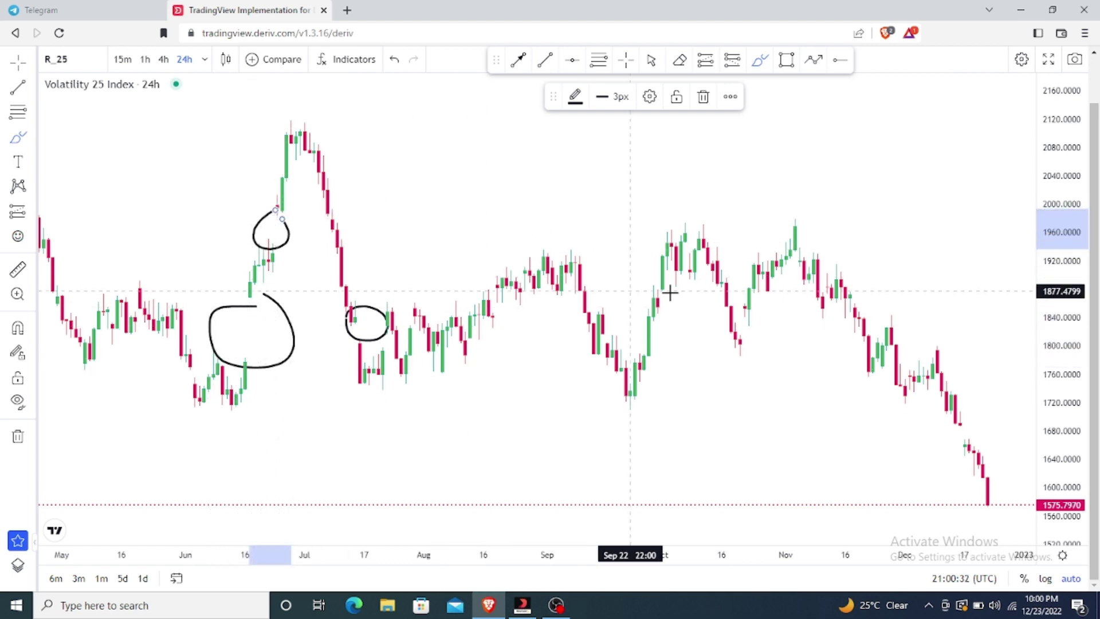
mouse_move(648, 273)
left_mouse_down()
mouse_move(658, 309)
mouse_move(662, 279)
left_mouse_up()
mouse_move(740, 291)
left_mouse_down()
mouse_move(745, 321)
mouse_move(749, 305)
left_mouse_up()
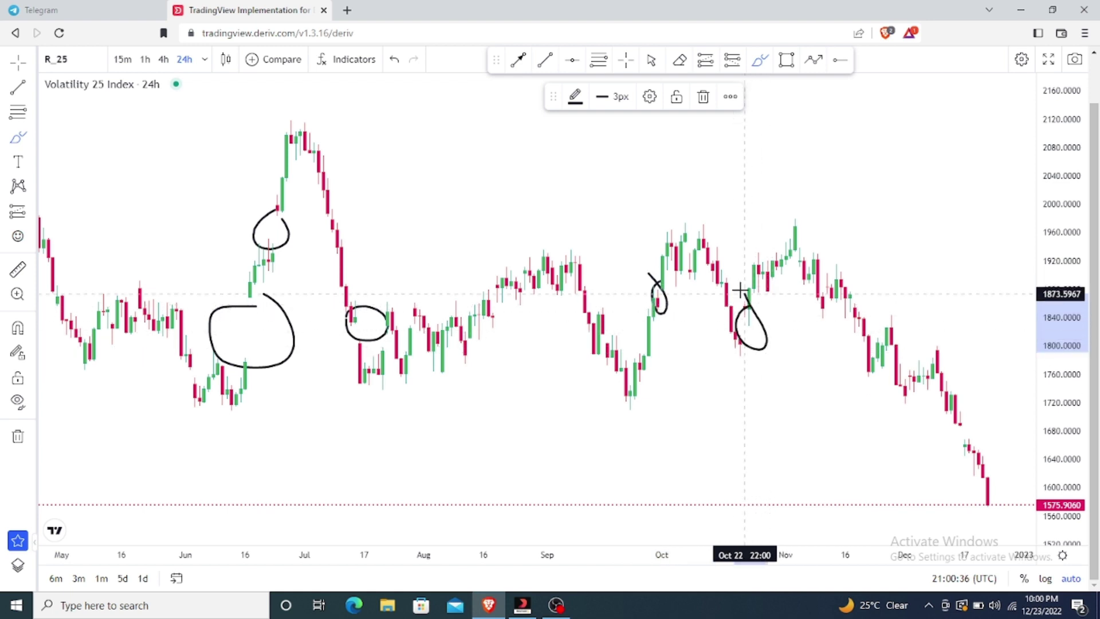
mouse_move(964, 410)
left_mouse_down()
mouse_move(977, 457)
mouse_move(952, 408)
left_mouse_up()
scroll(698, 344, "down", 3)
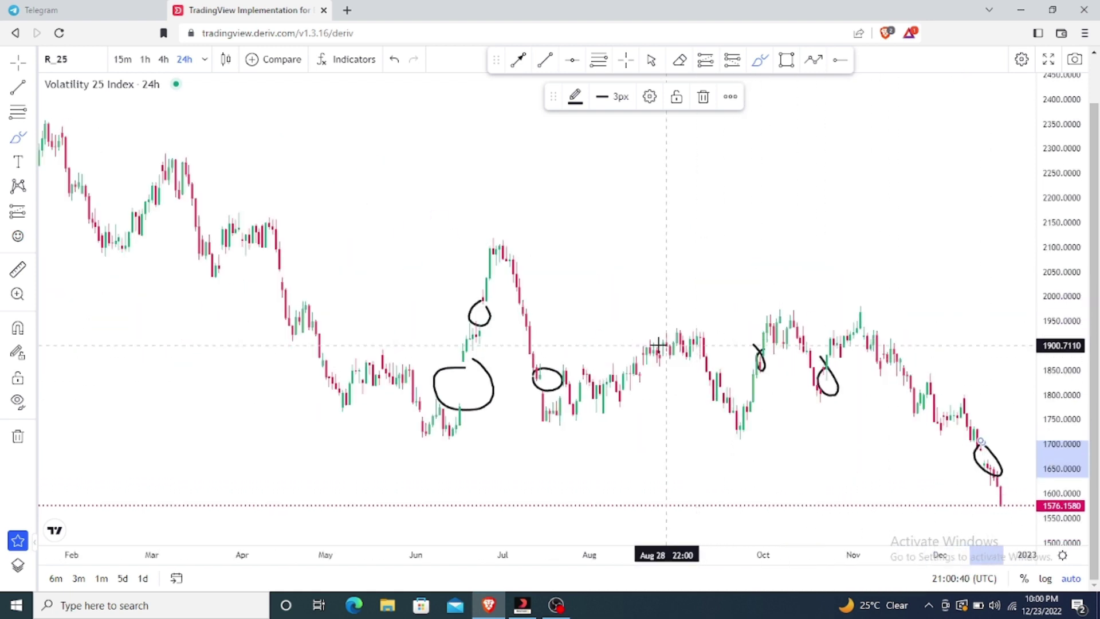
scroll(658, 344, "down", 3)
mouse_move(148, 162)
left_mouse_down()
mouse_move(150, 187)
mouse_move(164, 166)
left_mouse_up()
- Switch the chart symbol to R_10, the Volatility 10 Index
left_click(89, 61)
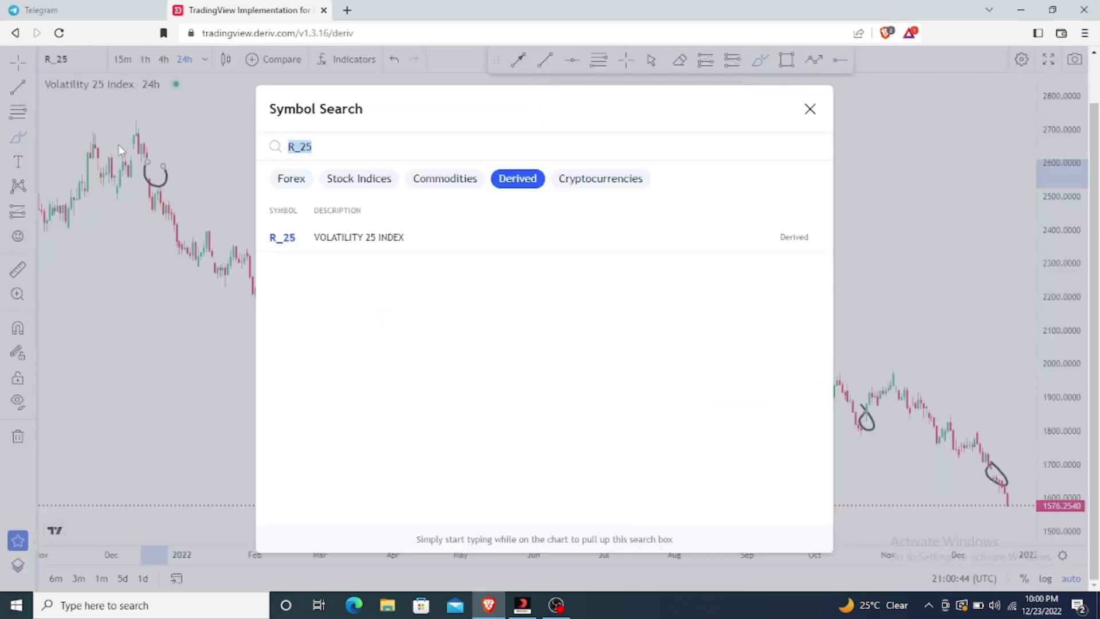
key("BackSpace")
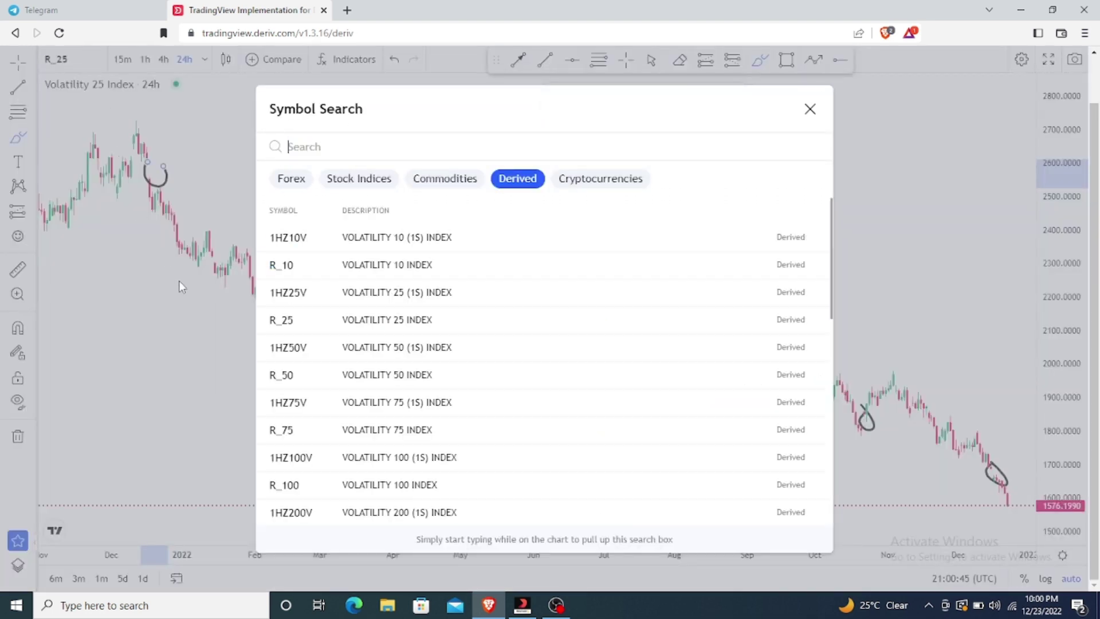
left_click(341, 263)
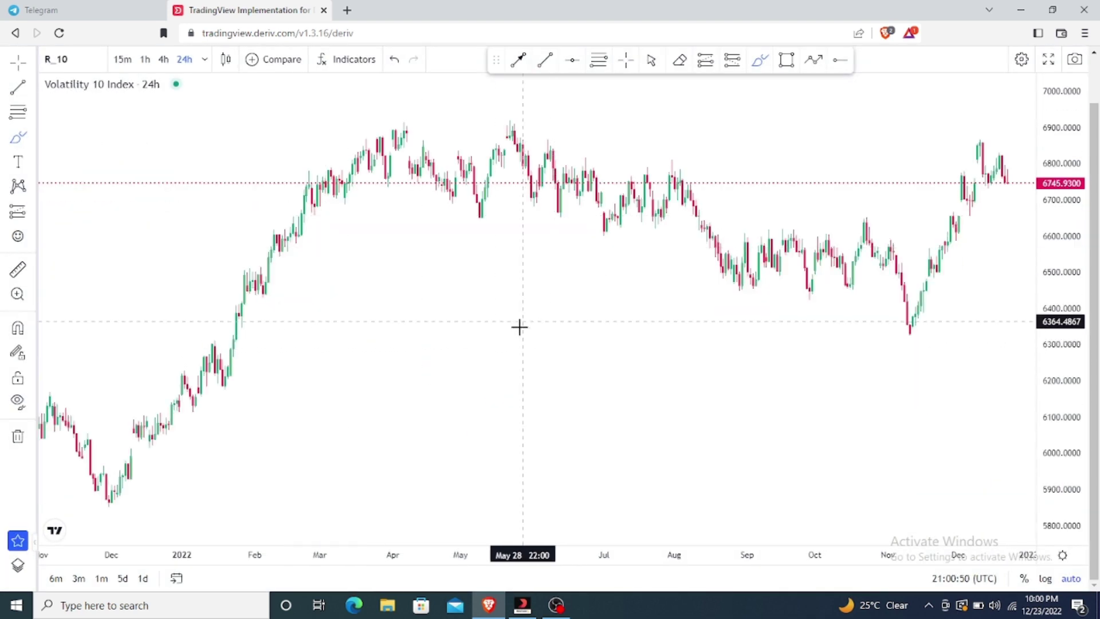
- Circle the Volatility 10 Index price gaps with the Brush: two in December 2022, one in August and one in early July
scroll(489, 350, "down", 5)
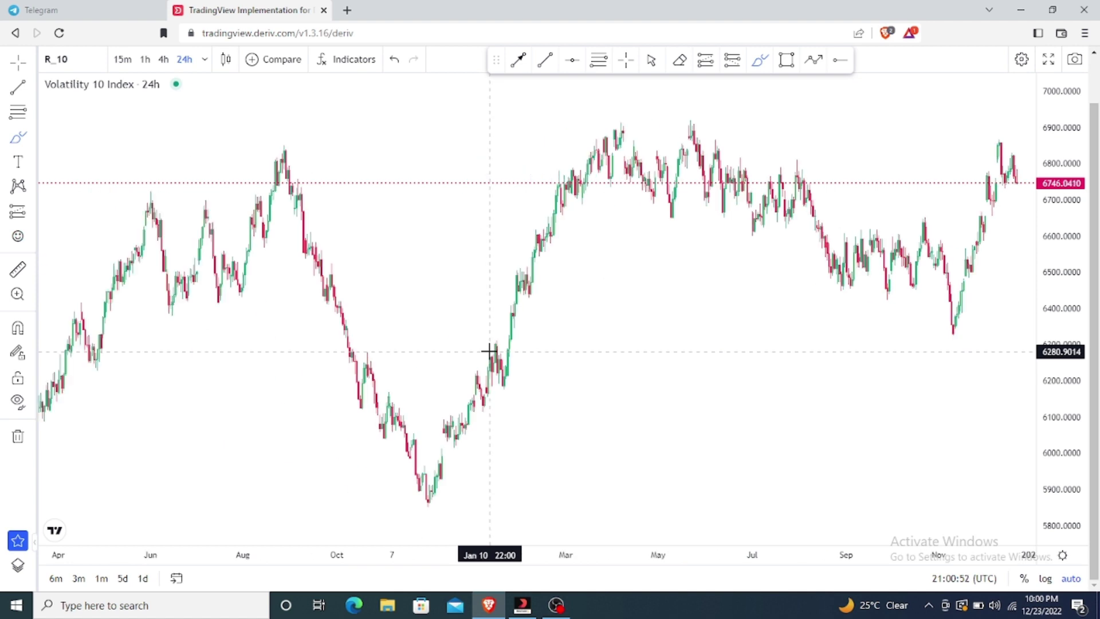
scroll(489, 350, "up", 6)
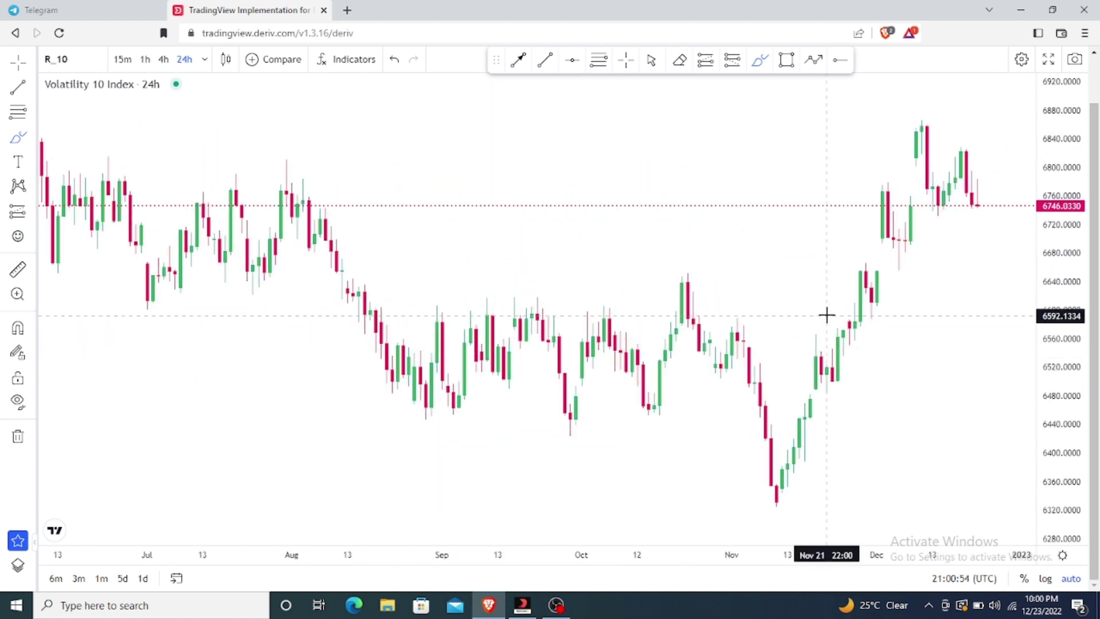
mouse_move(878, 242)
left_mouse_down()
mouse_move(868, 251)
mouse_move(877, 241)
left_mouse_up()
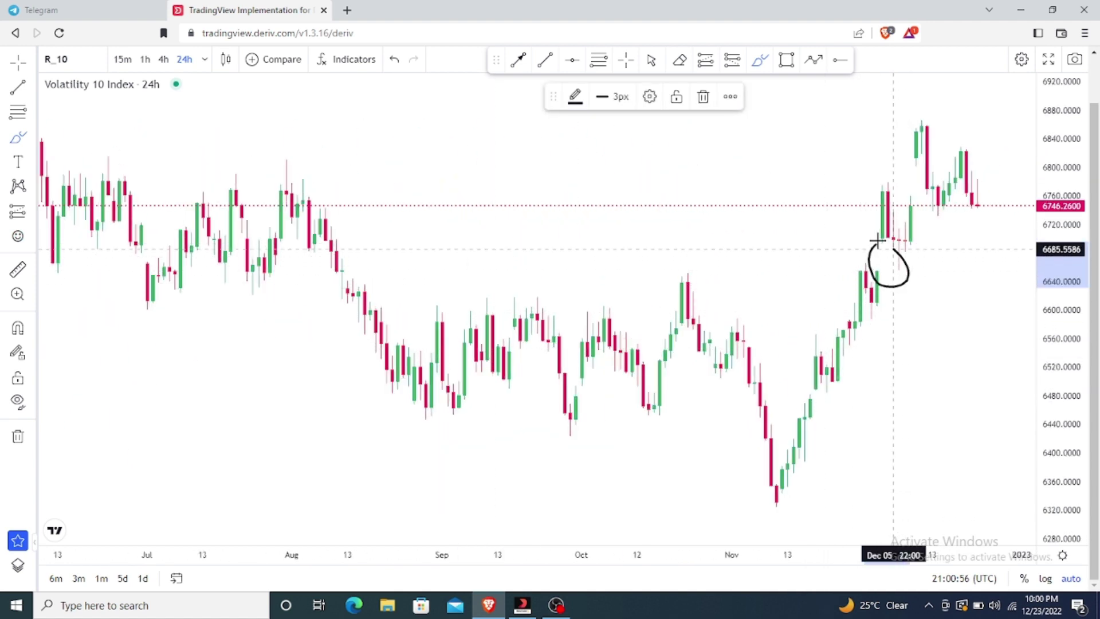
mouse_move(906, 159)
left_mouse_down()
mouse_move(915, 205)
mouse_move(907, 160)
left_mouse_up()
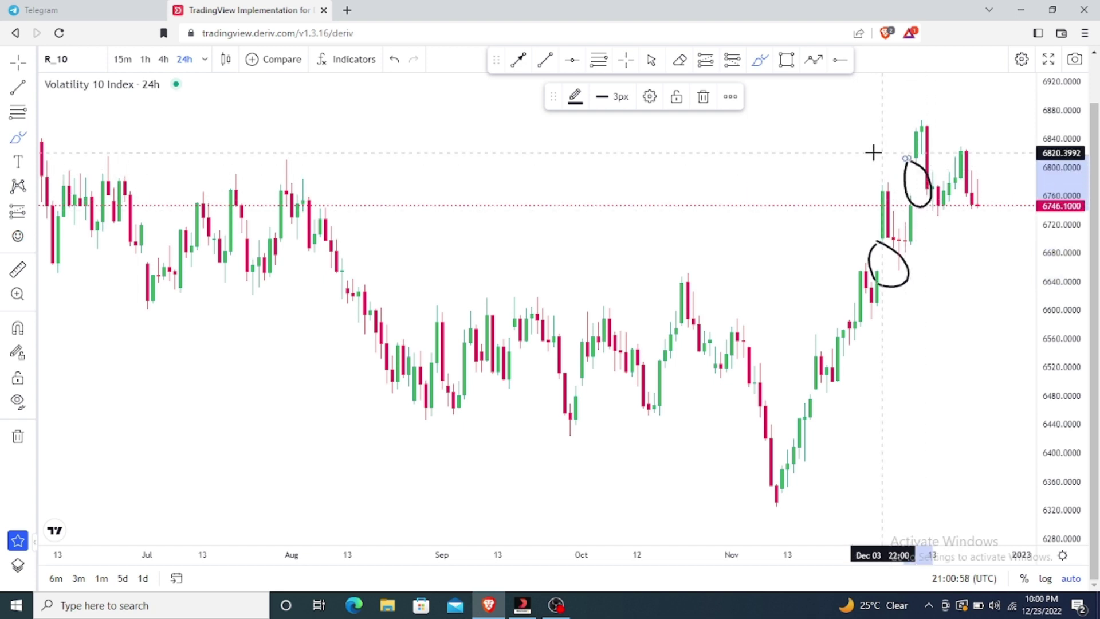
scroll(540, 321, "down", 1)
mouse_move(419, 284)
left_mouse_down()
mouse_move(387, 299)
mouse_move(437, 310)
left_mouse_up()
scroll(459, 297, "down", 1)
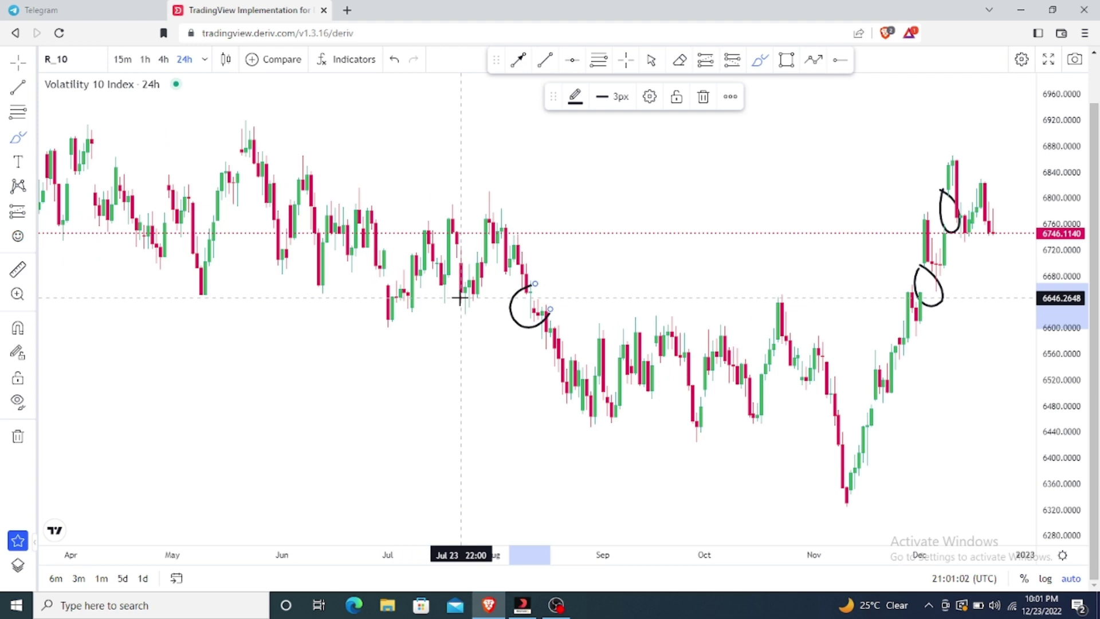
mouse_move(380, 267)
left_mouse_down()
mouse_move(387, 288)
mouse_move(396, 273)
left_mouse_up()
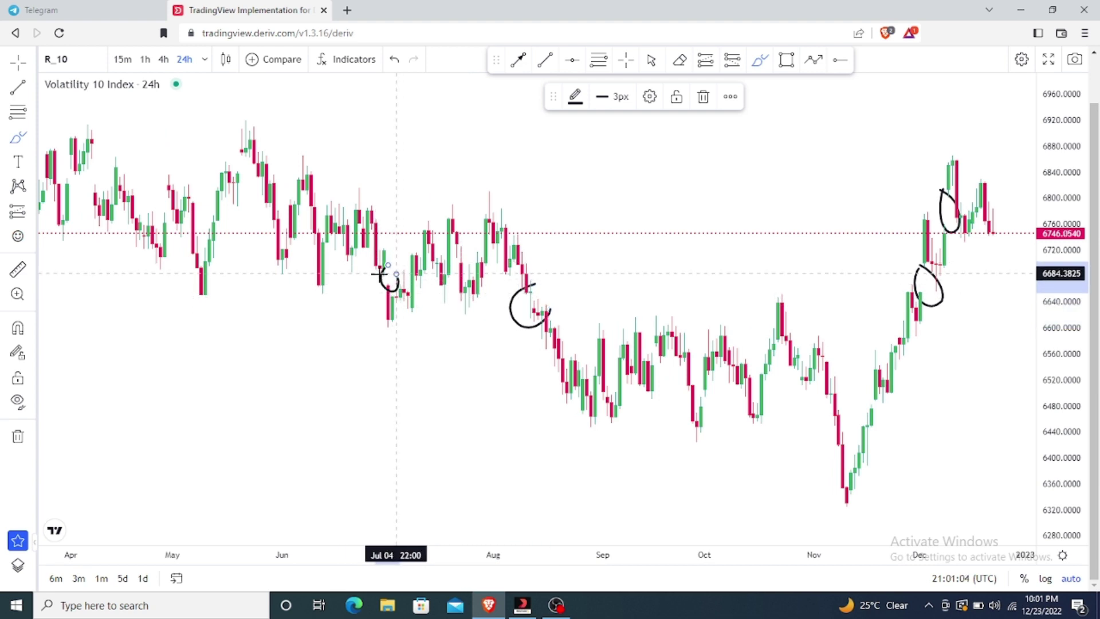
- Mark the earlier Volatility 10 Index price gaps with the Brush in May 2022, April 2022 and mid-December 2021
scroll(355, 293, "down", 2)
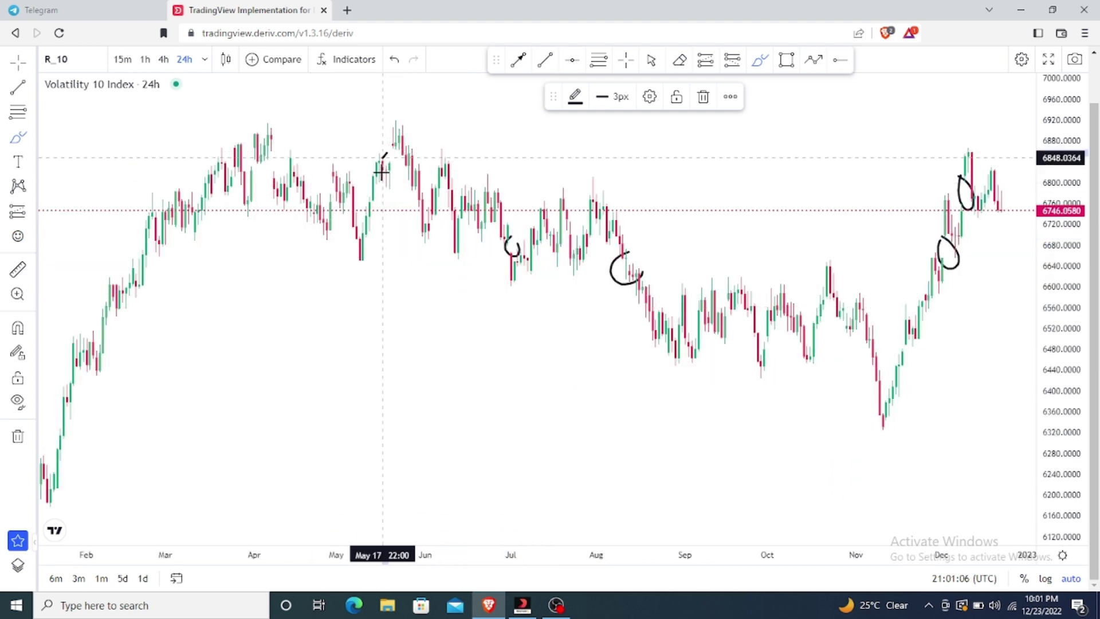
left_click_drag(381, 171, 400, 155)
scroll(355, 269, "down", 1)
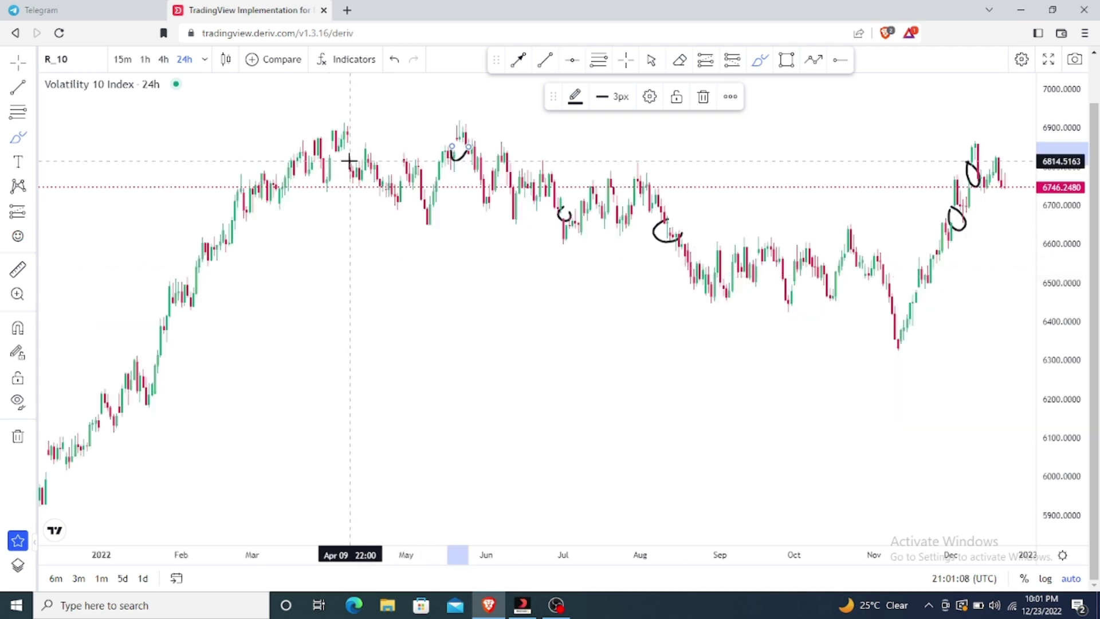
mouse_move(353, 130)
left_mouse_down()
mouse_move(330, 167)
mouse_move(370, 167)
mouse_move(371, 146)
left_mouse_up()
scroll(342, 313, "down", 1)
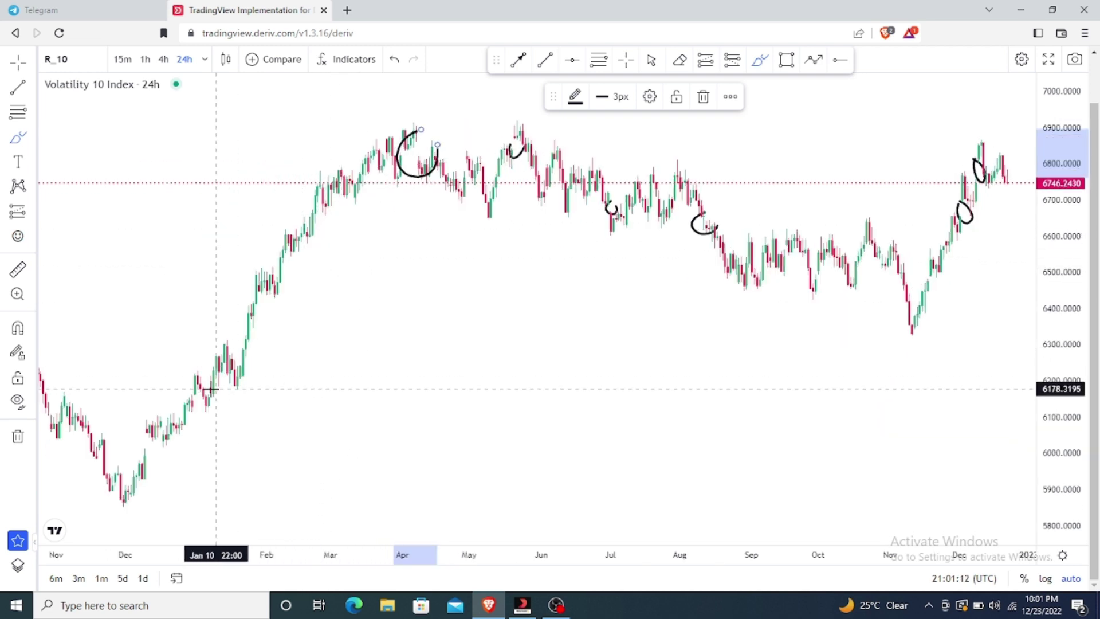
mouse_move(142, 424)
left_mouse_down()
mouse_move(124, 443)
mouse_move(150, 425)
left_mouse_up()
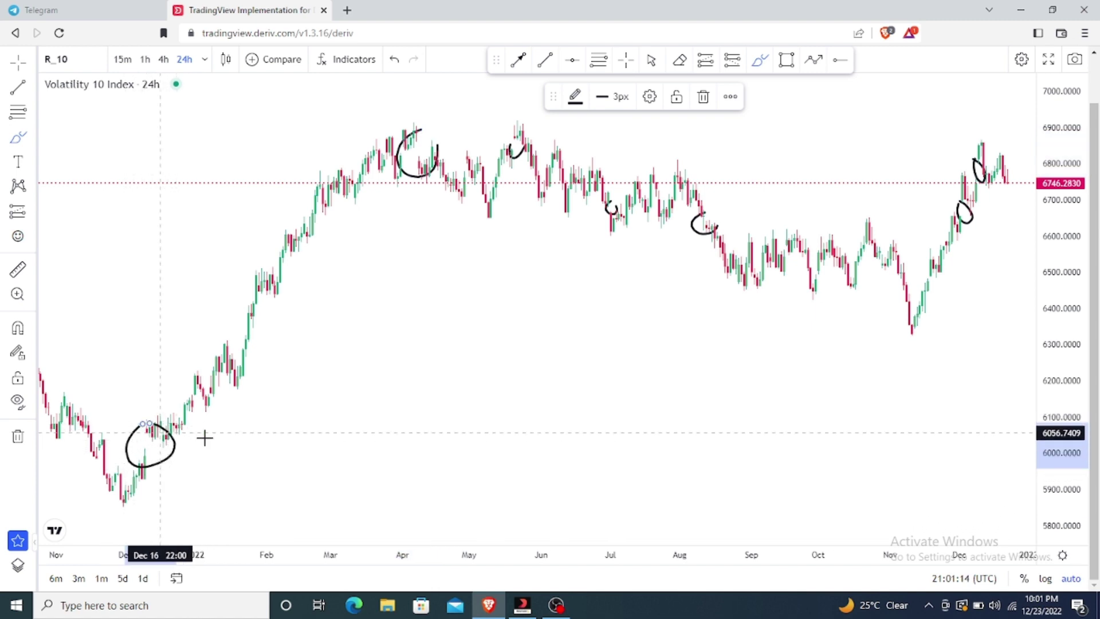
scroll(240, 437, "down", 2)
scroll(341, 361, "down", 2)
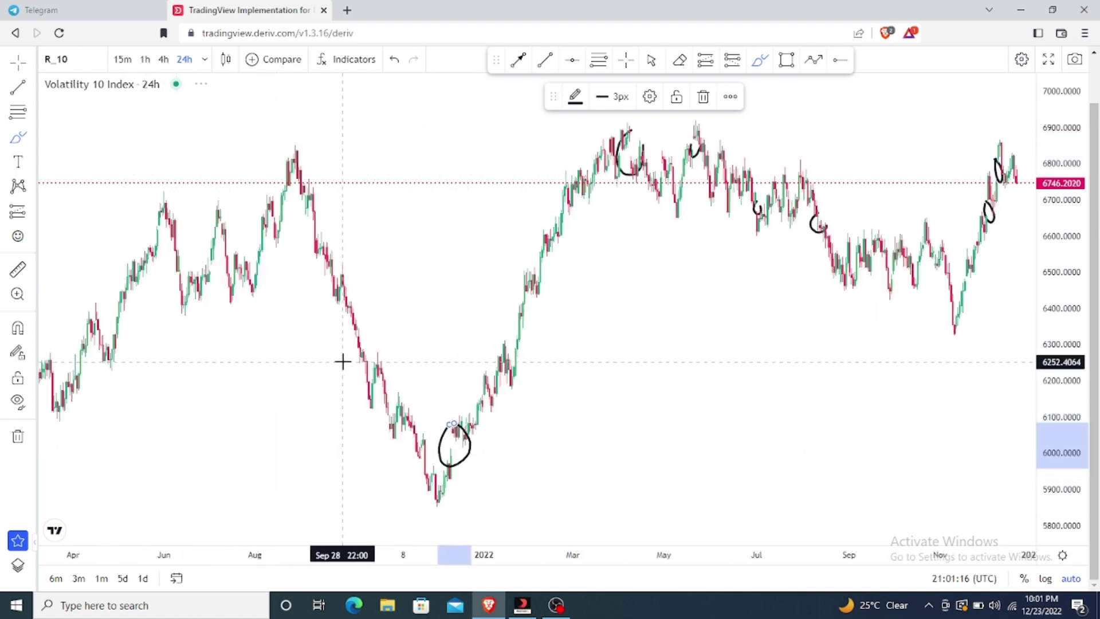
scroll(348, 380, "down", 2)
scroll(352, 380, "up", 6)
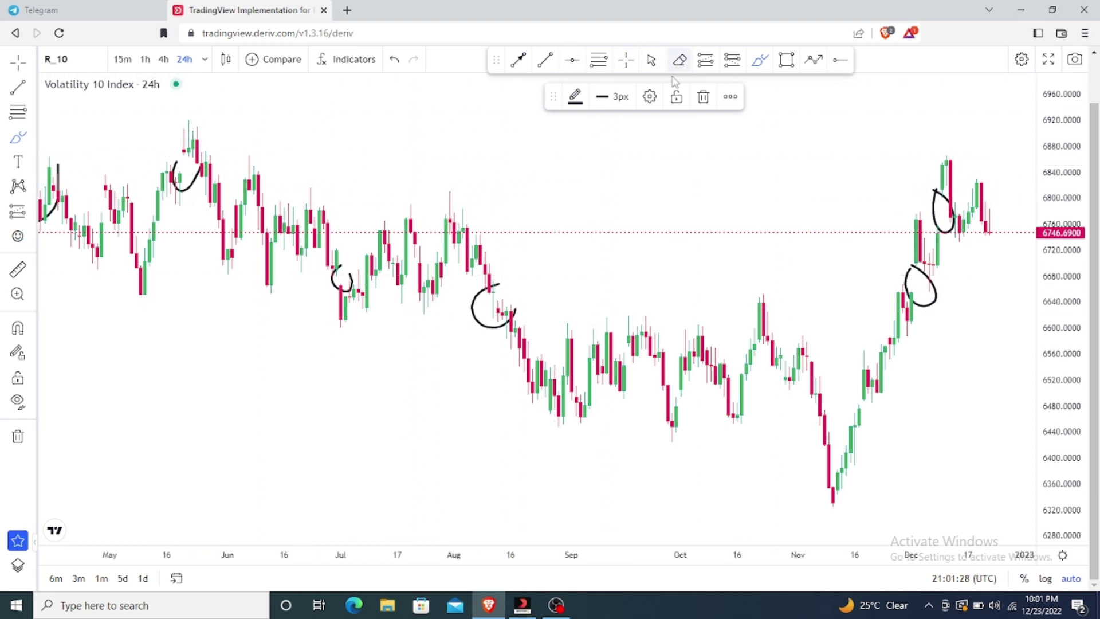
left_click(466, 115)
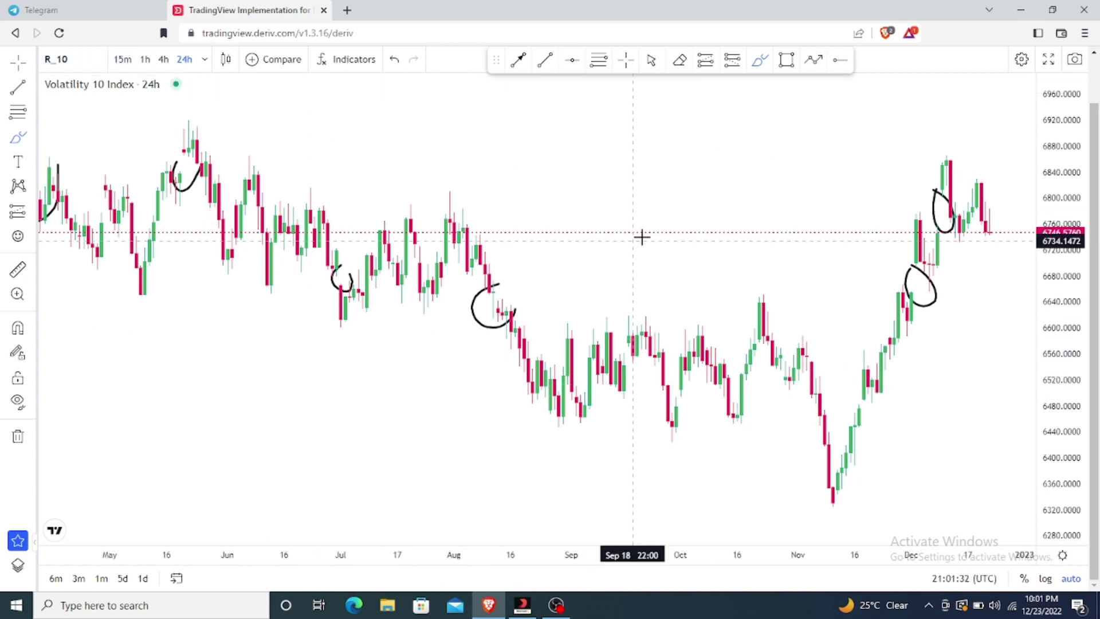
- Draw a descending channel with two trend lines, from about 6912 to 6549 along the highs and about 6710 to 6308.5 along the lows
scroll(655, 269, "down", 1)
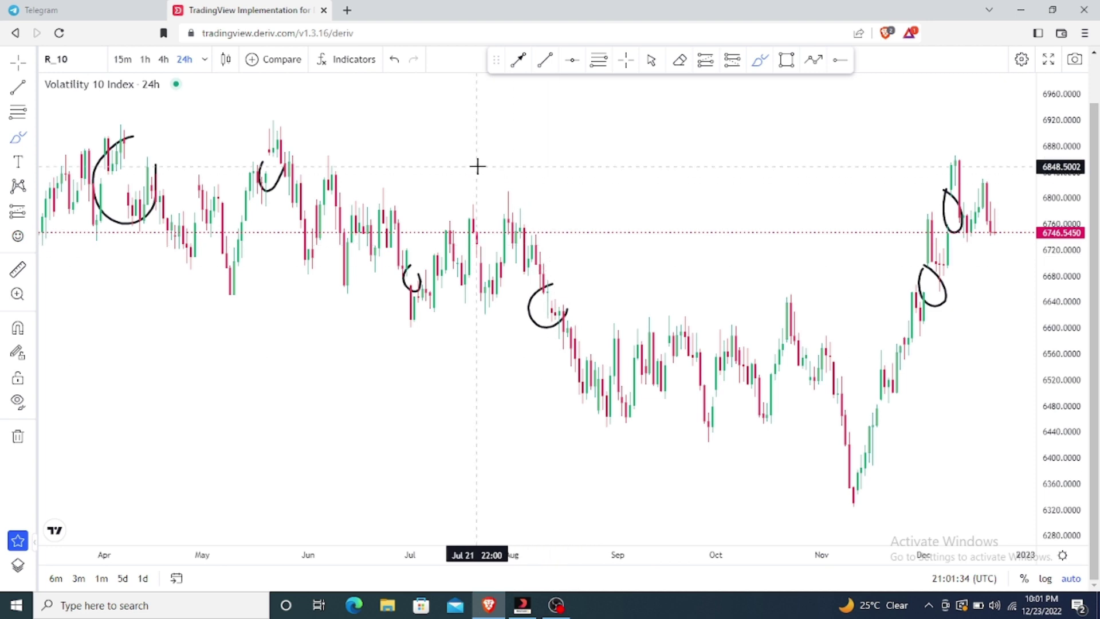
scroll(477, 167, "down", 1)
left_click(547, 60)
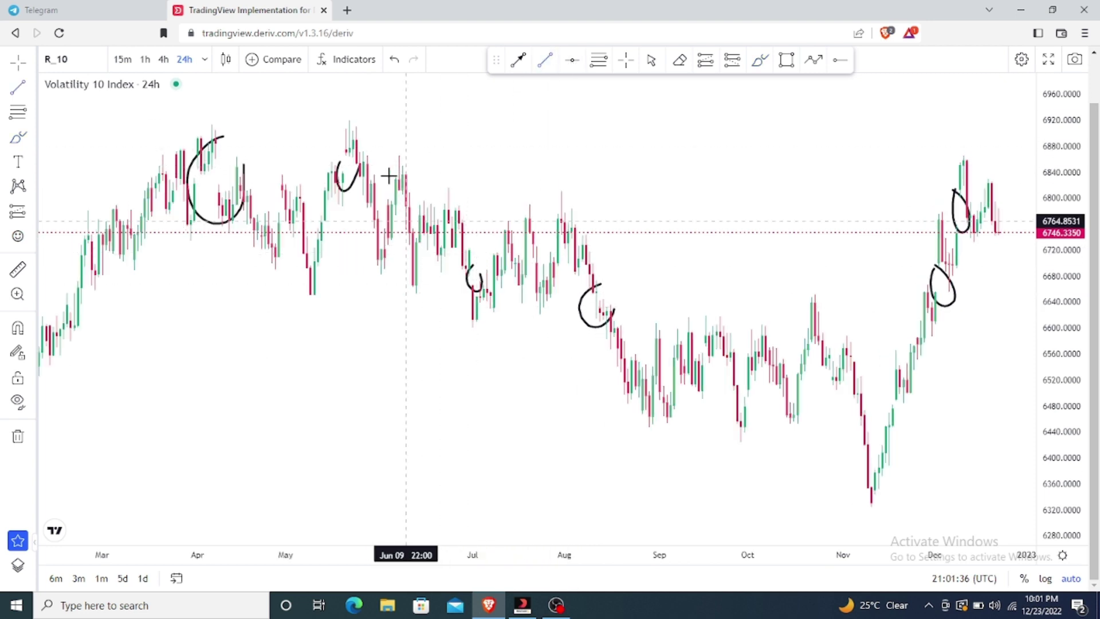
left_click(339, 125)
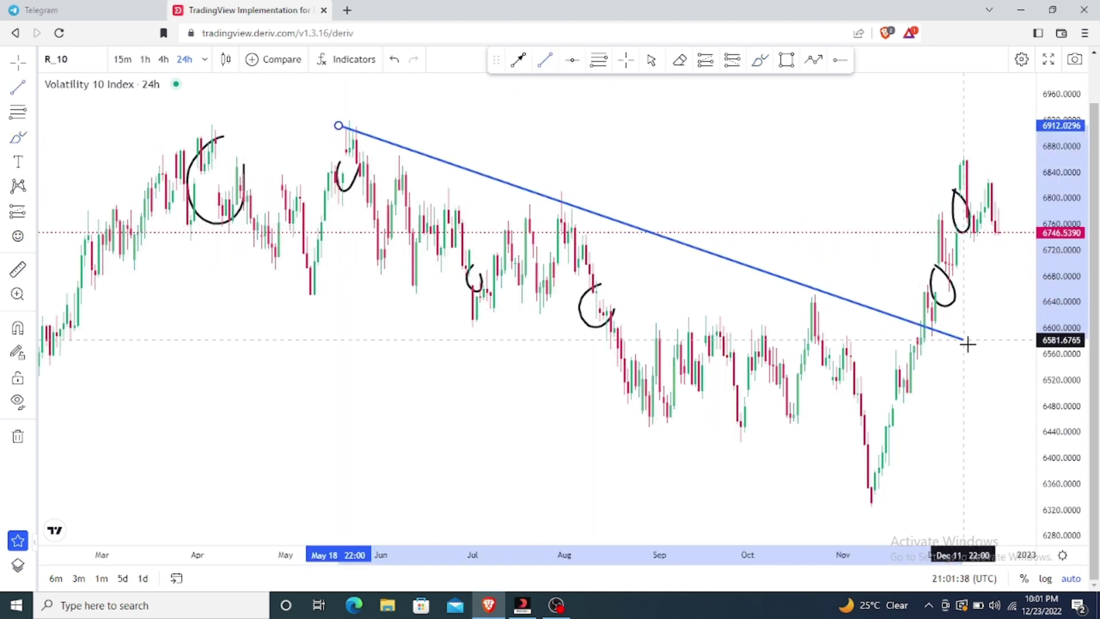
left_click(973, 360)
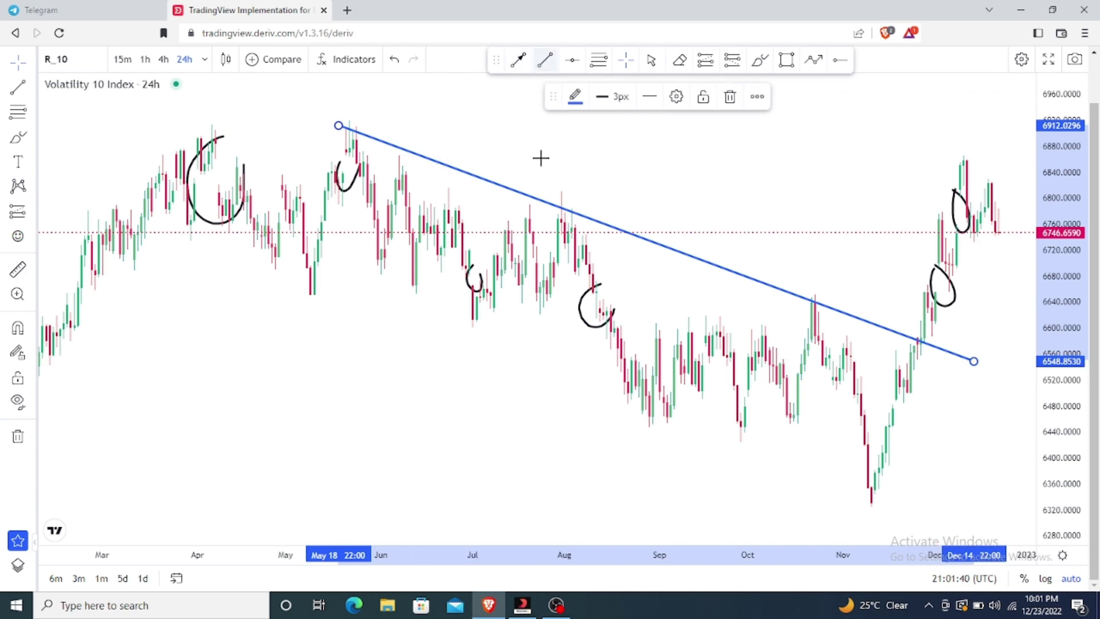
left_click(233, 257)
left_click(934, 517)
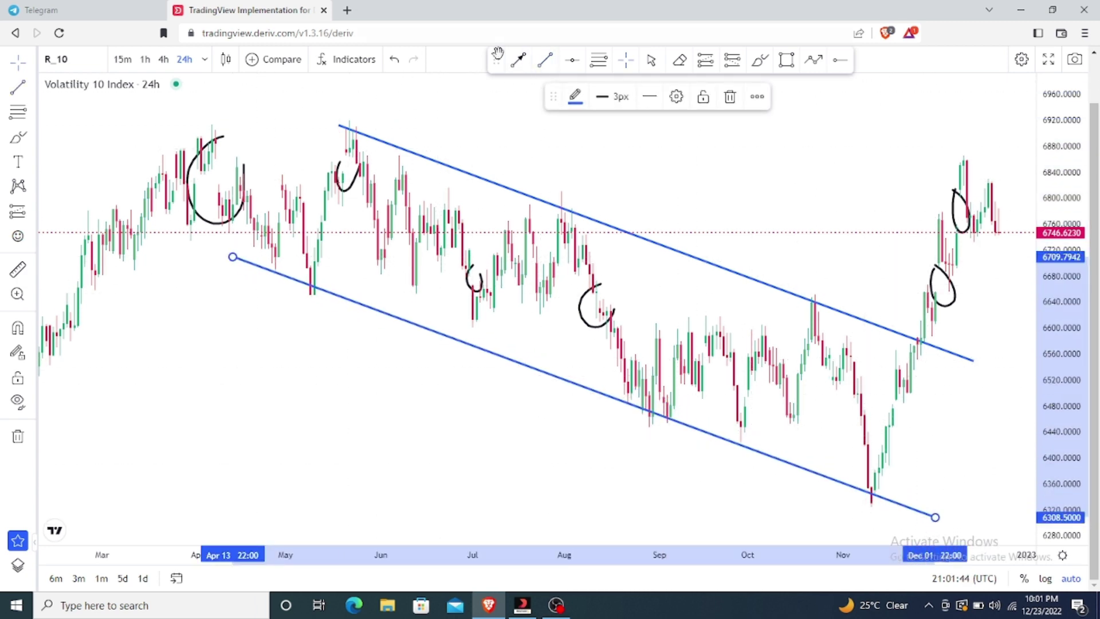
- Place two horizontal lines across the chart at about 6636.7 and 6432.4
left_click(572, 59)
left_click(314, 304)
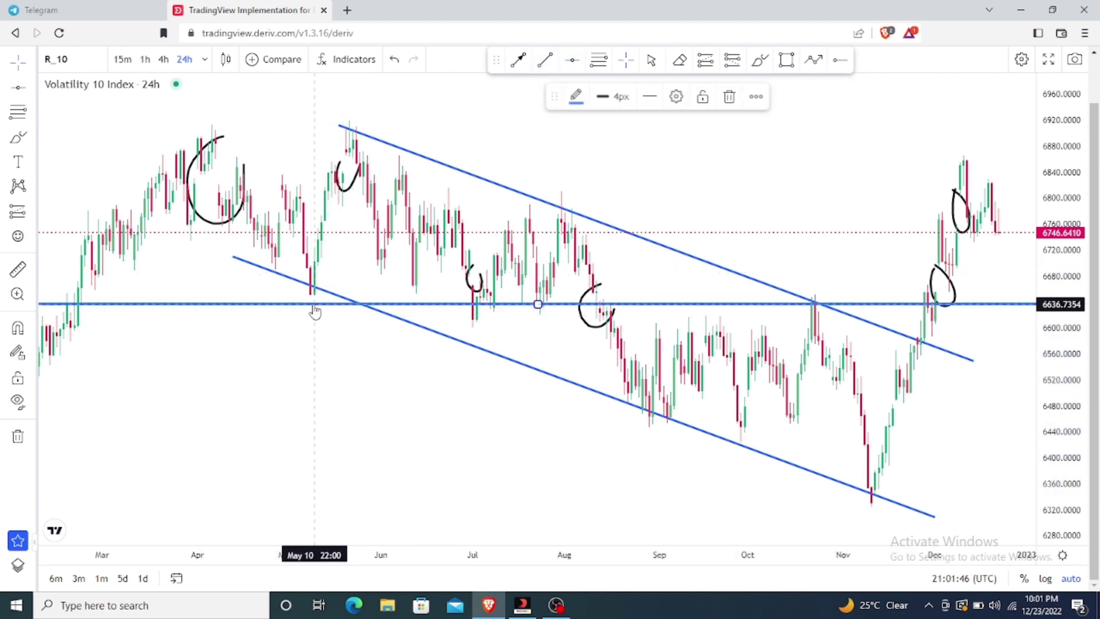
left_click(657, 385)
left_click(576, 437)
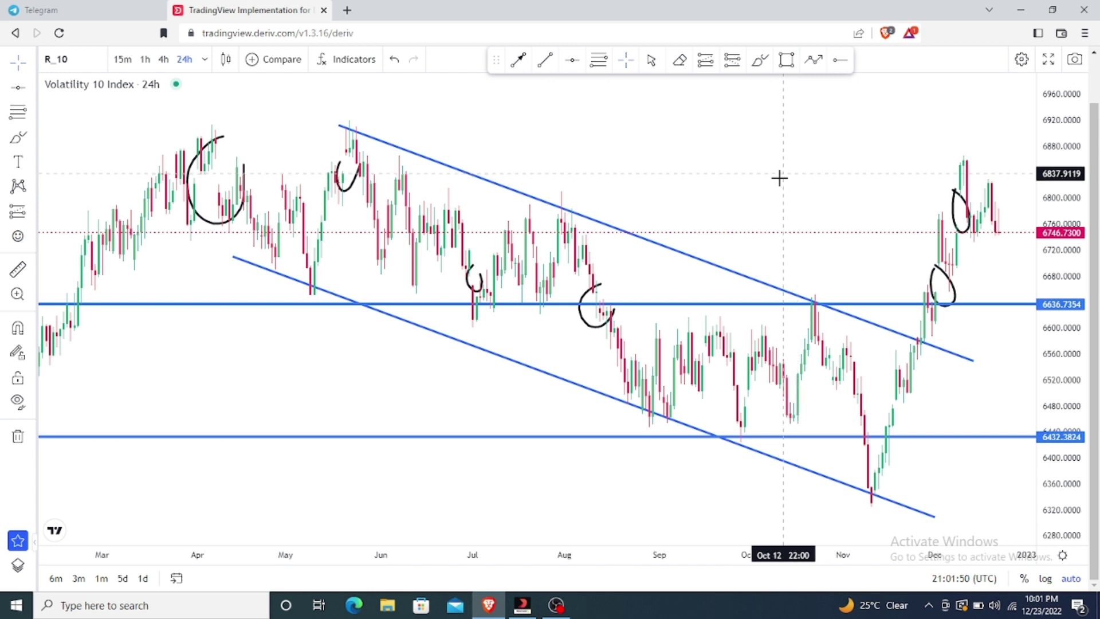
- Sketch an upward-pointing arrow with the Brush above the latest candles, toward the chart's snapshot control
scroll(769, 253, "up", 1)
scroll(943, 144, "up", 1)
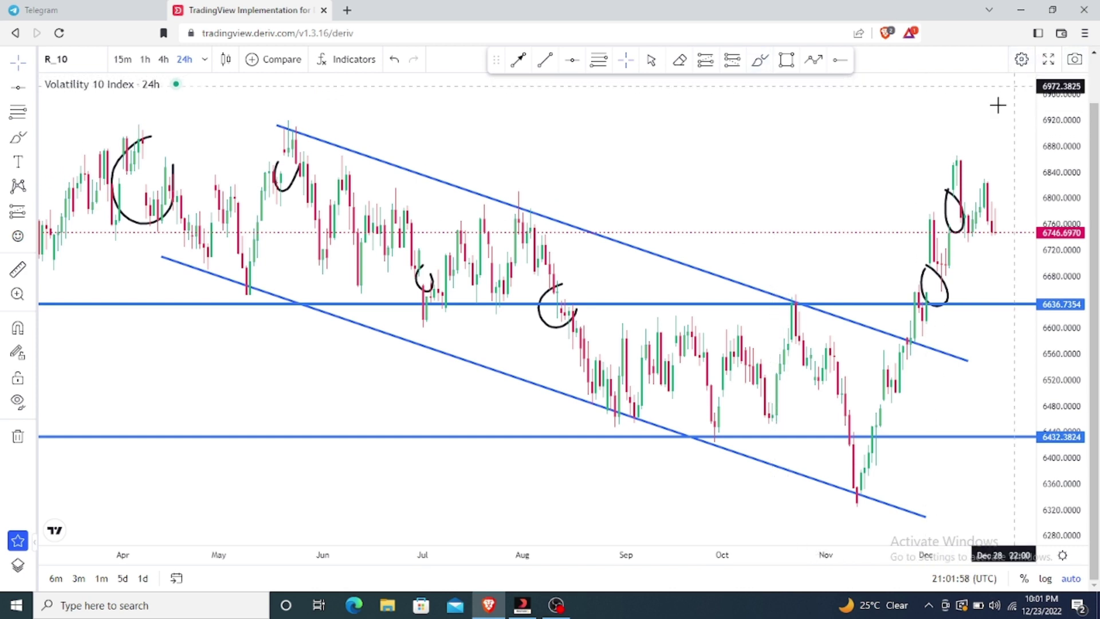
scroll(997, 105, "right", 1)
left_click(760, 61)
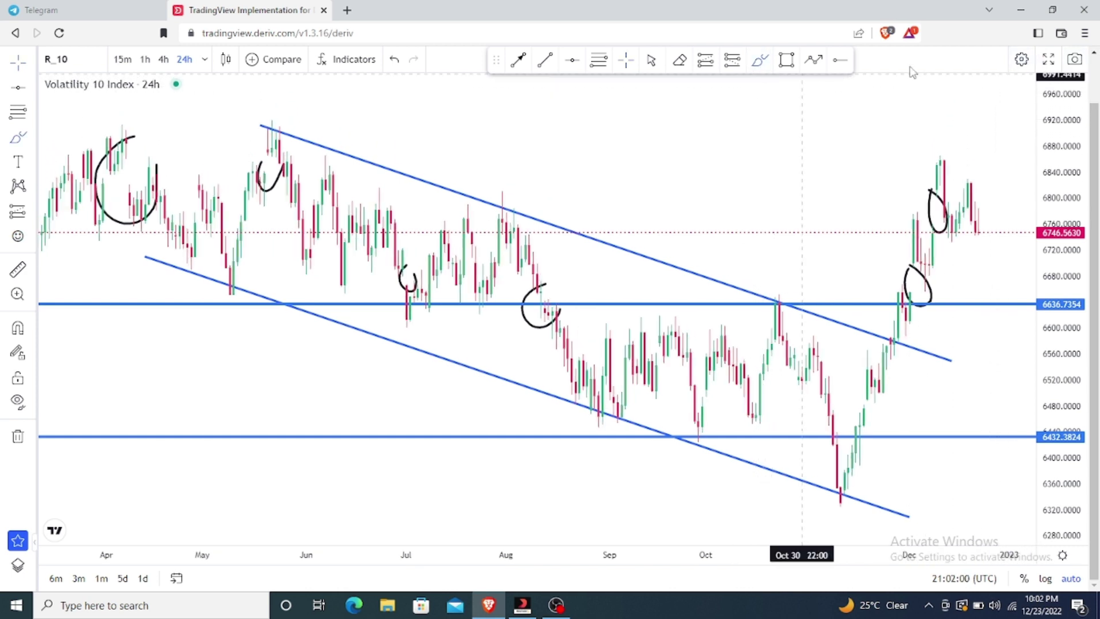
mouse_move(971, 112)
left_mouse_down()
mouse_move(1018, 87)
mouse_move(1037, 131)
left_mouse_up()
left_click_drag(1018, 92, 986, 149)
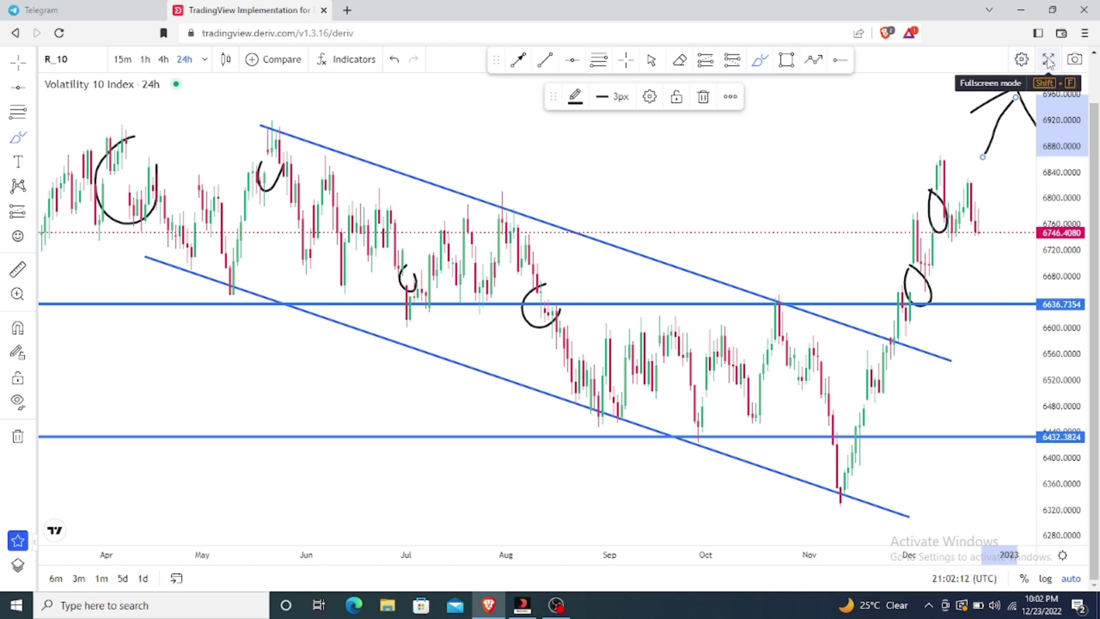
- Bring up the save dialog for the chart image as a PNG file, and close it without saving
left_click(1074, 61)
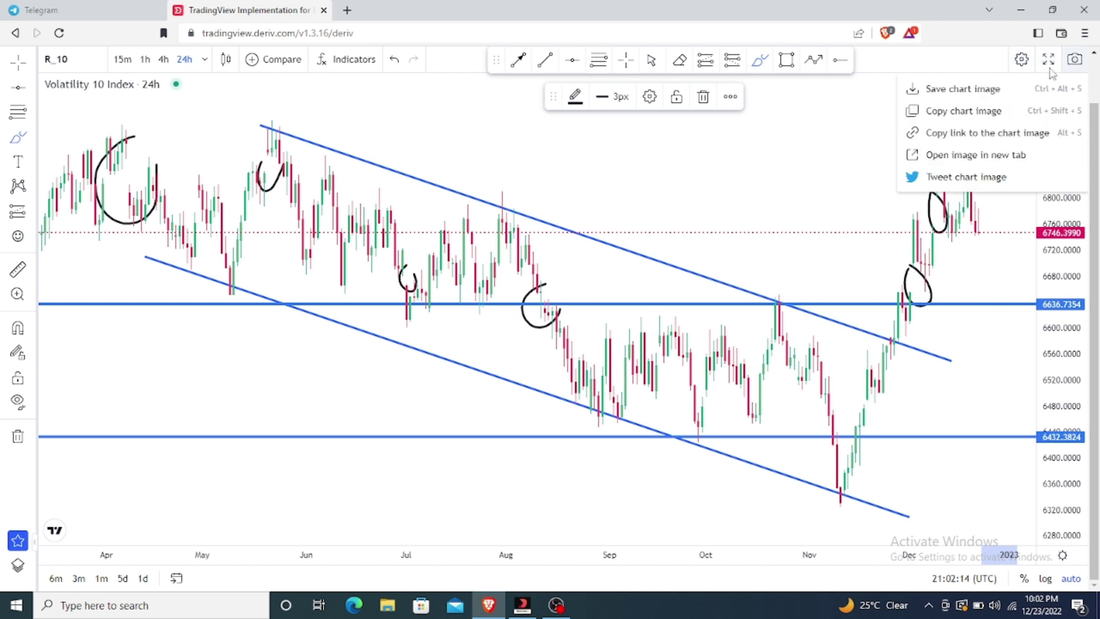
left_click(954, 91)
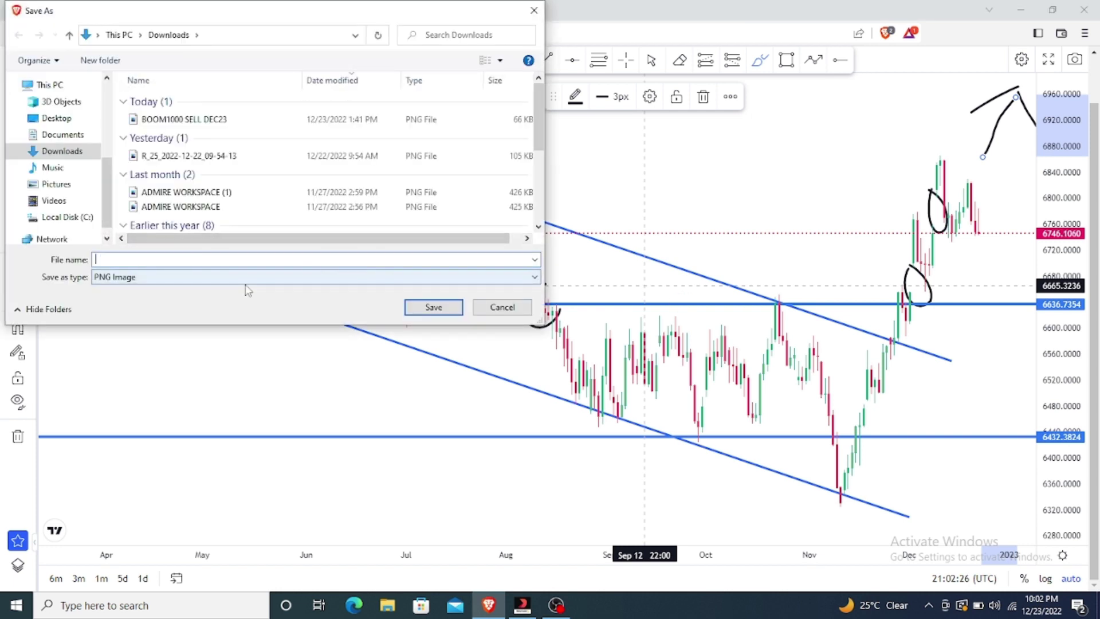
left_click(514, 307)
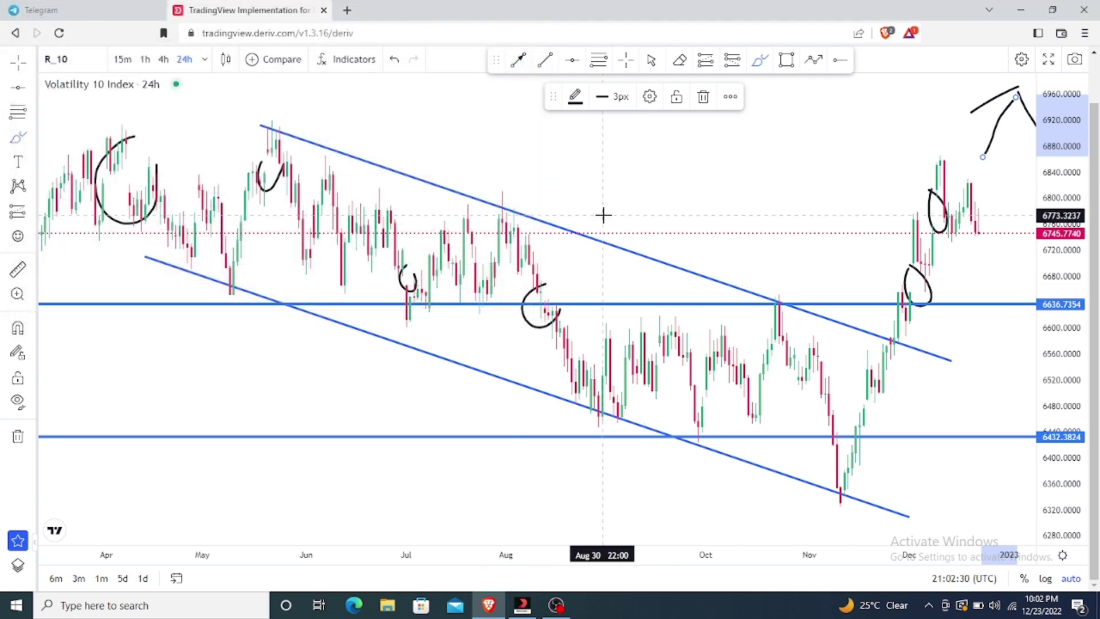
- Delete the stray Brush mark around late September on the Volatility 10 Index chart and return to the arrow cursor
scroll(602, 215, "down", 1)
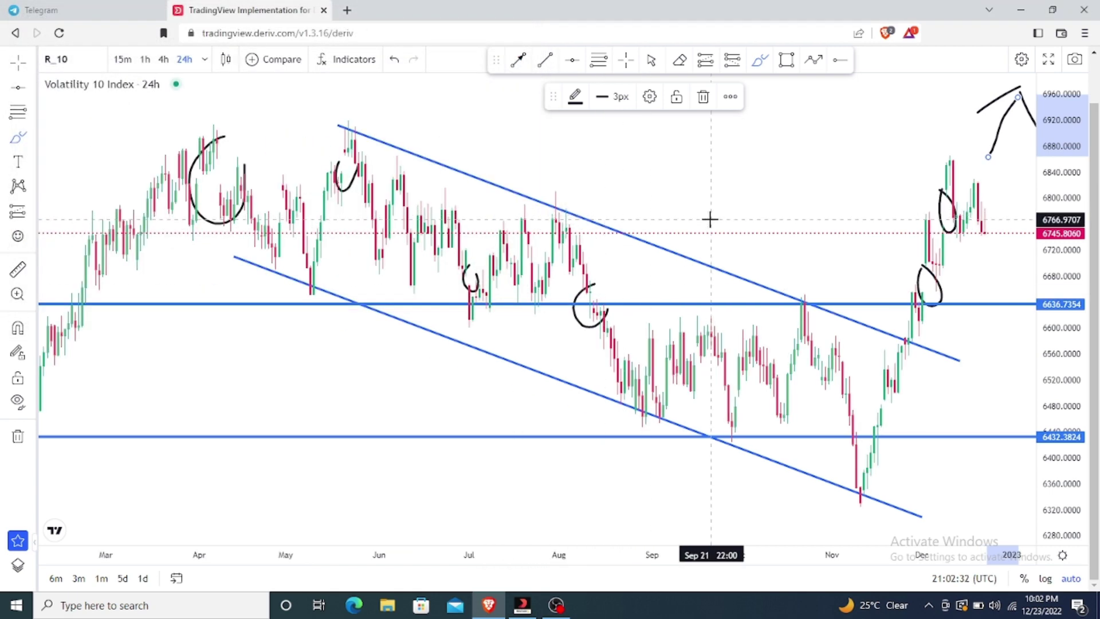
scroll(710, 219, "down", 2)
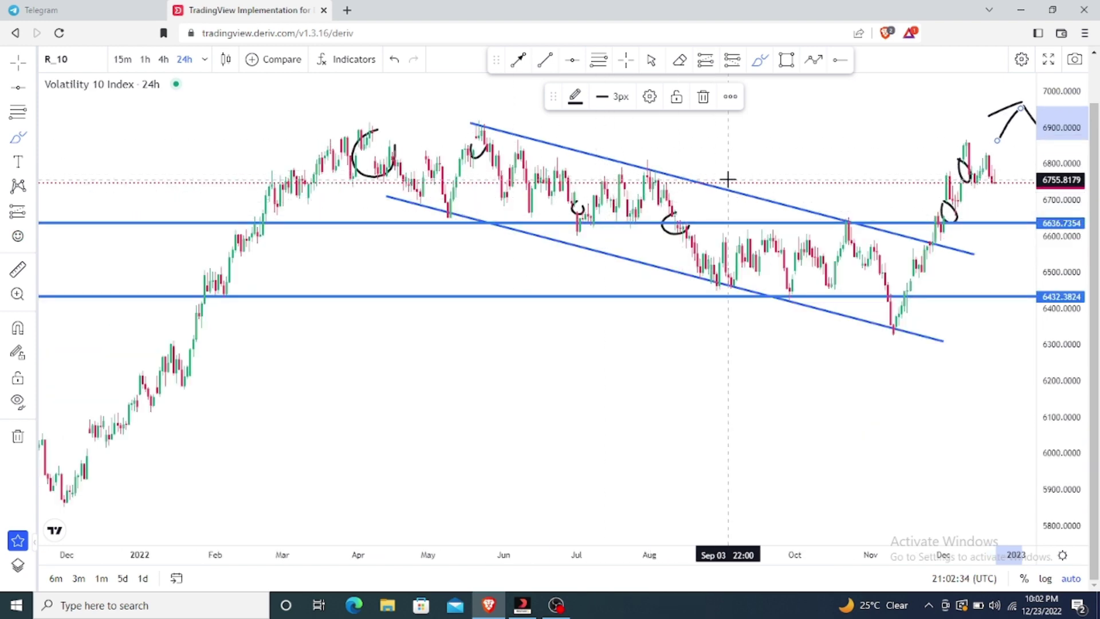
scroll(728, 179, "up", 1)
scroll(727, 179, "up", 2)
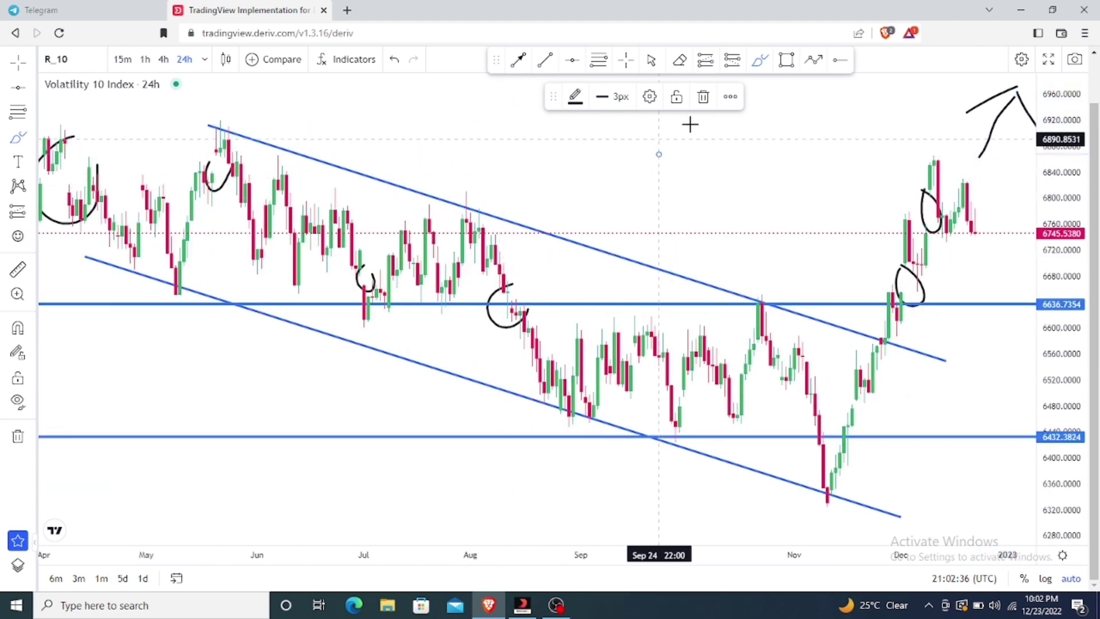
left_click(702, 97)
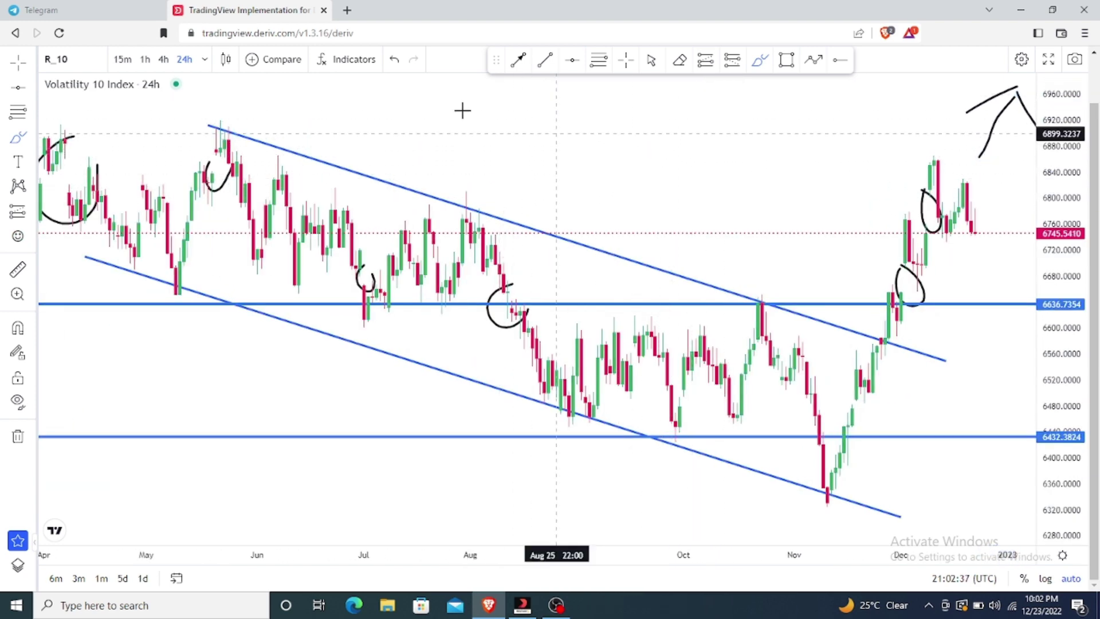
left_click(652, 60)
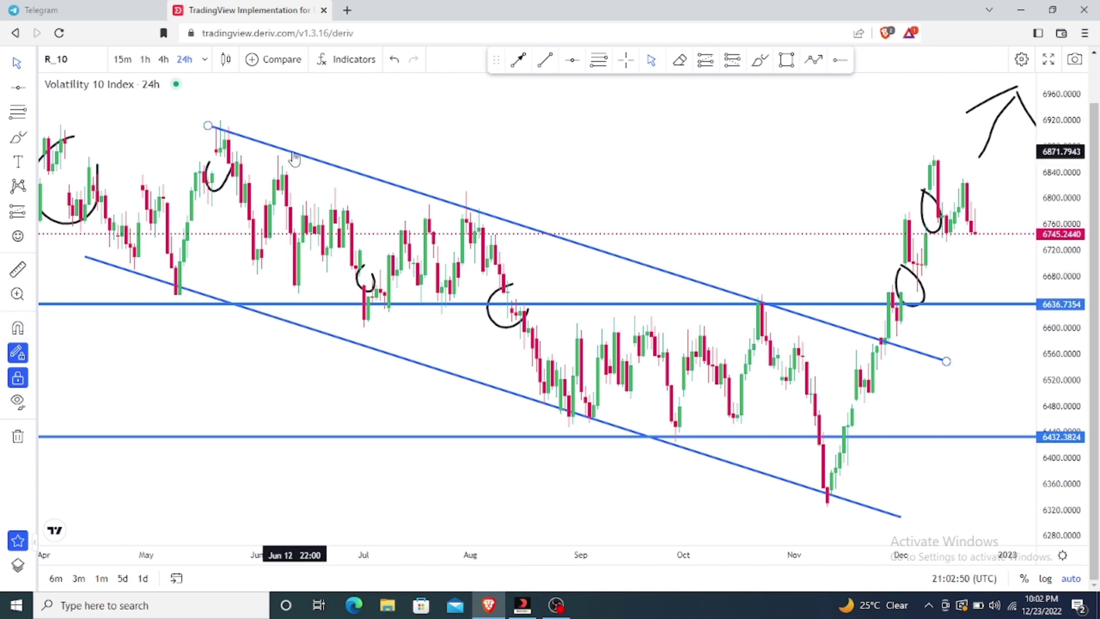
- Reload the chart page, reopen the Volatility 10 Index and check whether the drawings are still there
left_click(60, 33)
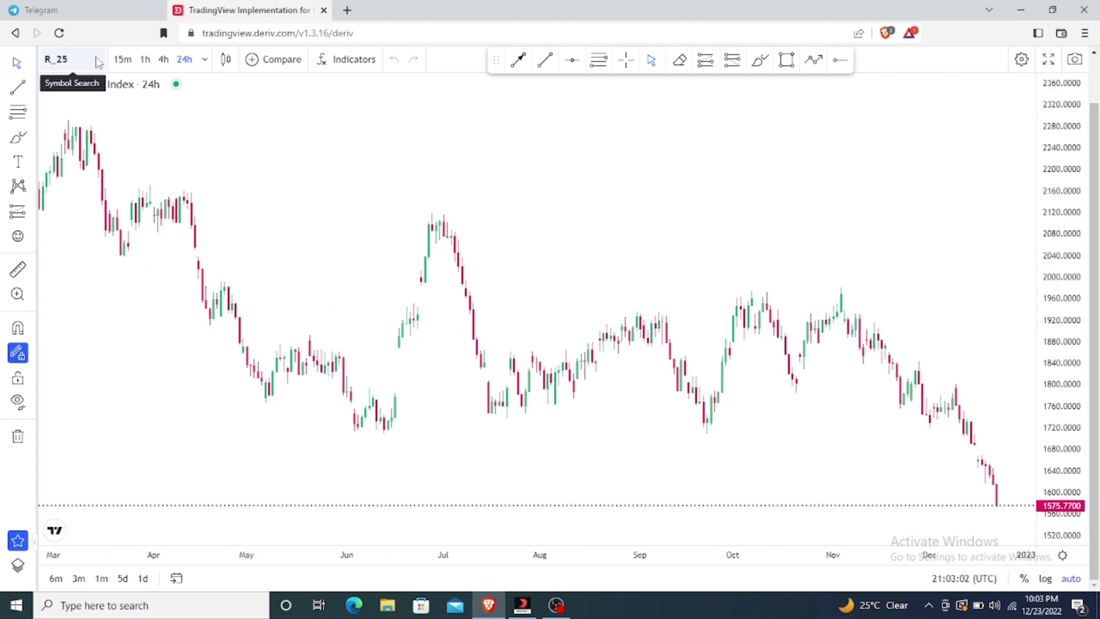
left_click(98, 63)
key("BackSpace")
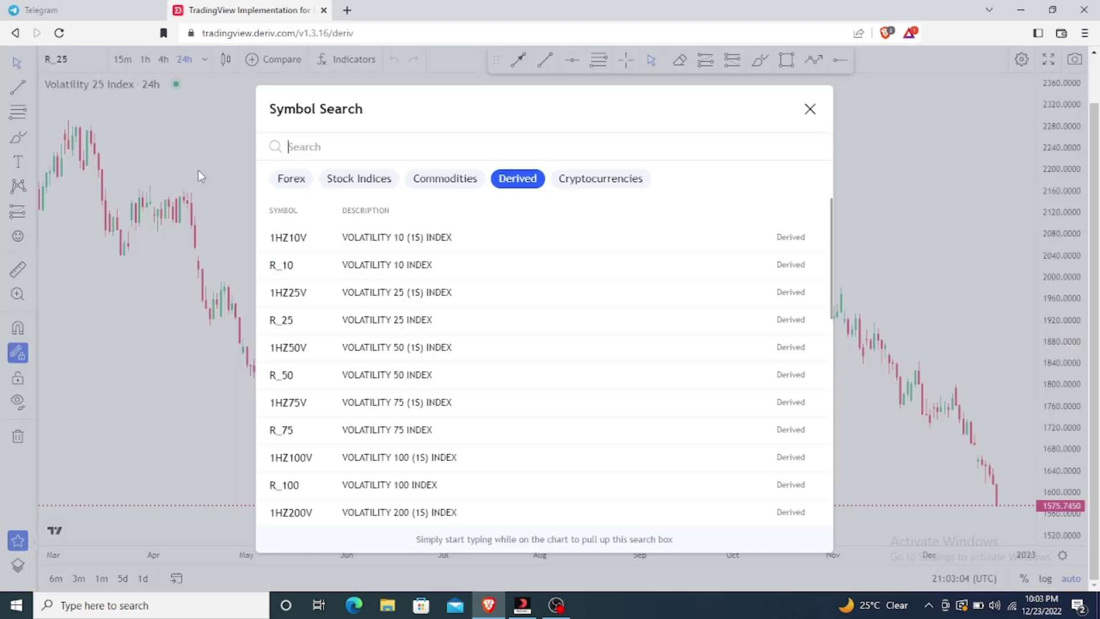
left_click(390, 268)
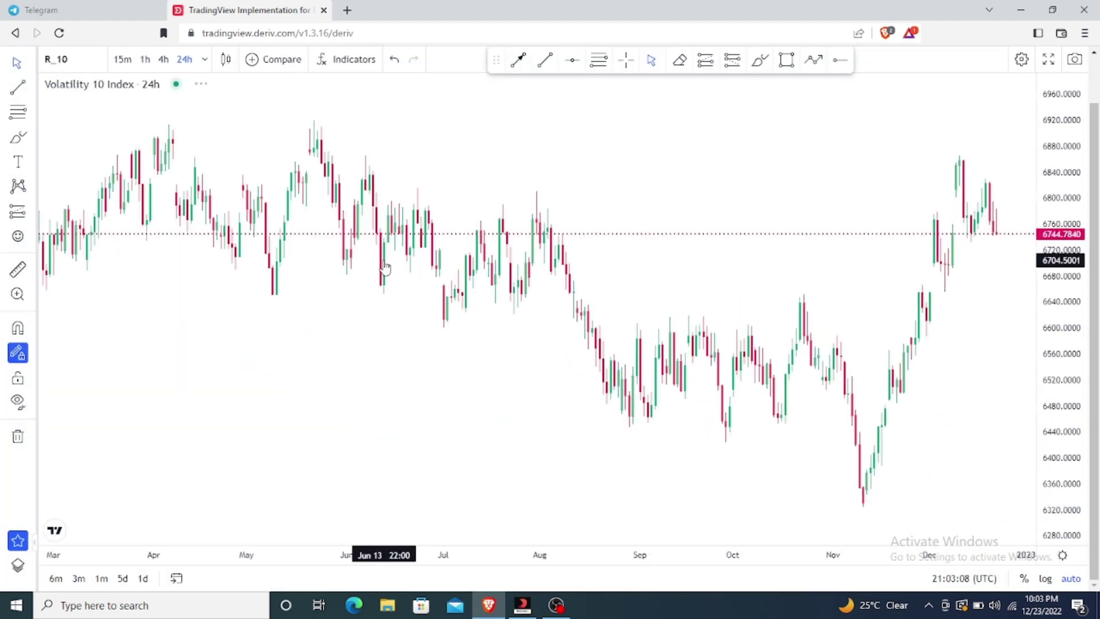
scroll(382, 265, "down", 2)
scroll(361, 238, "up", 4)
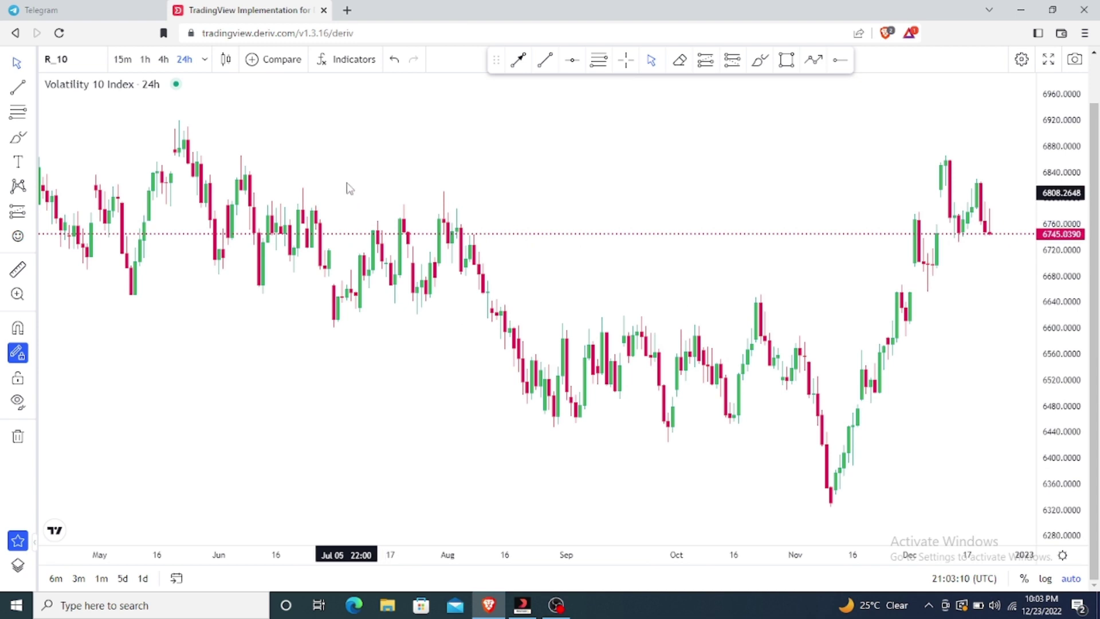
scroll(599, 189, "up", 2)
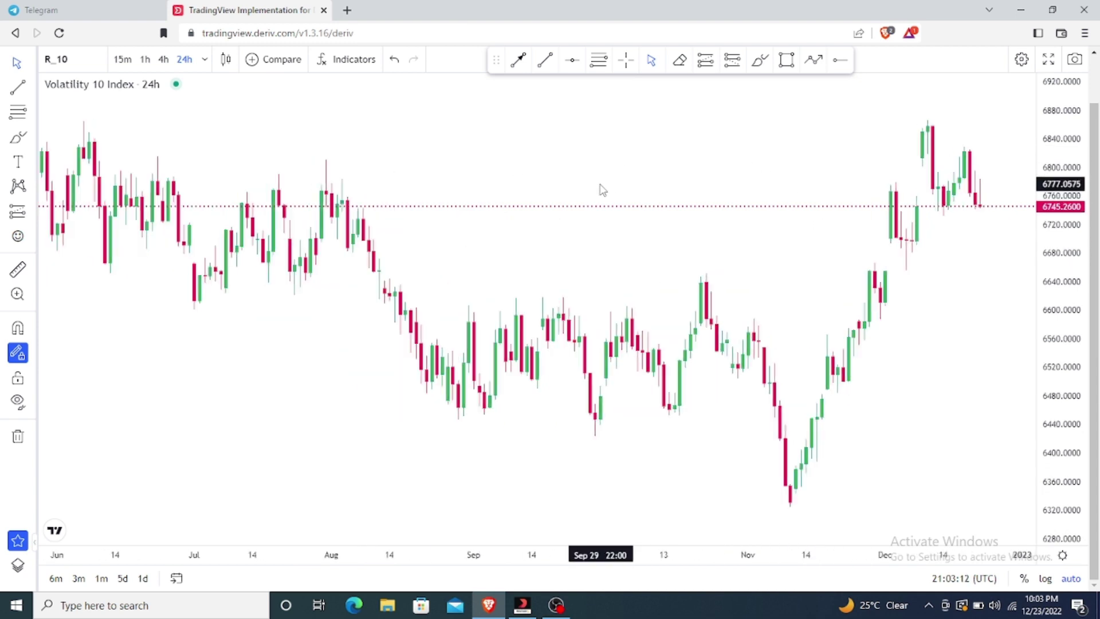
scroll(602, 189, "down", 2)
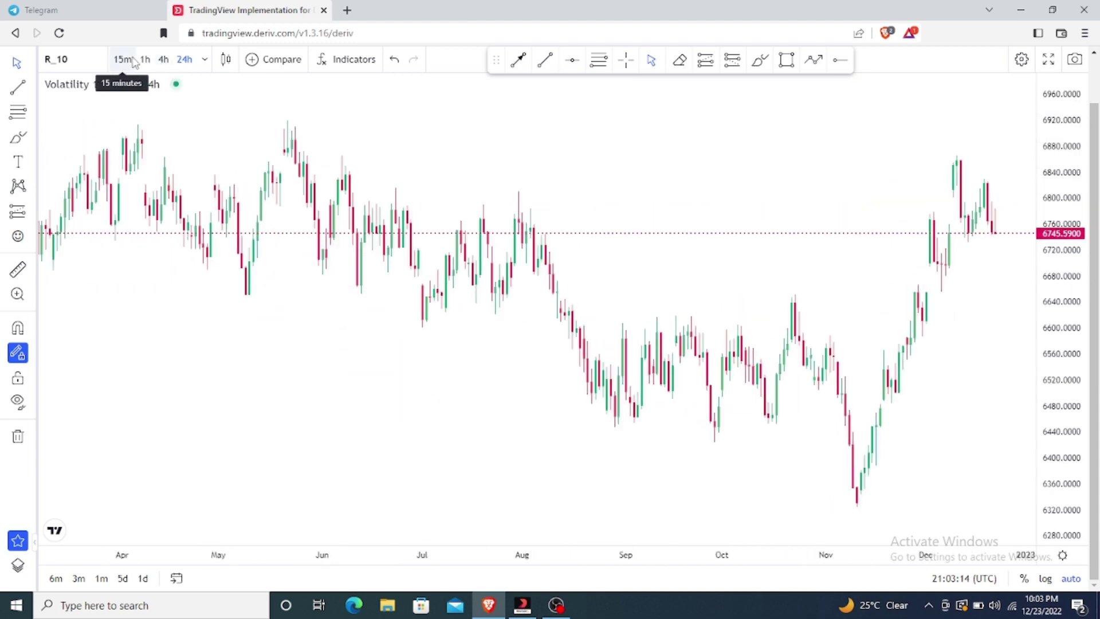
- Open the Volatility 75 Index and circle its price gaps between September 2021 and December 2022 with the Brush
left_click(85, 62)
key("BackSpace")
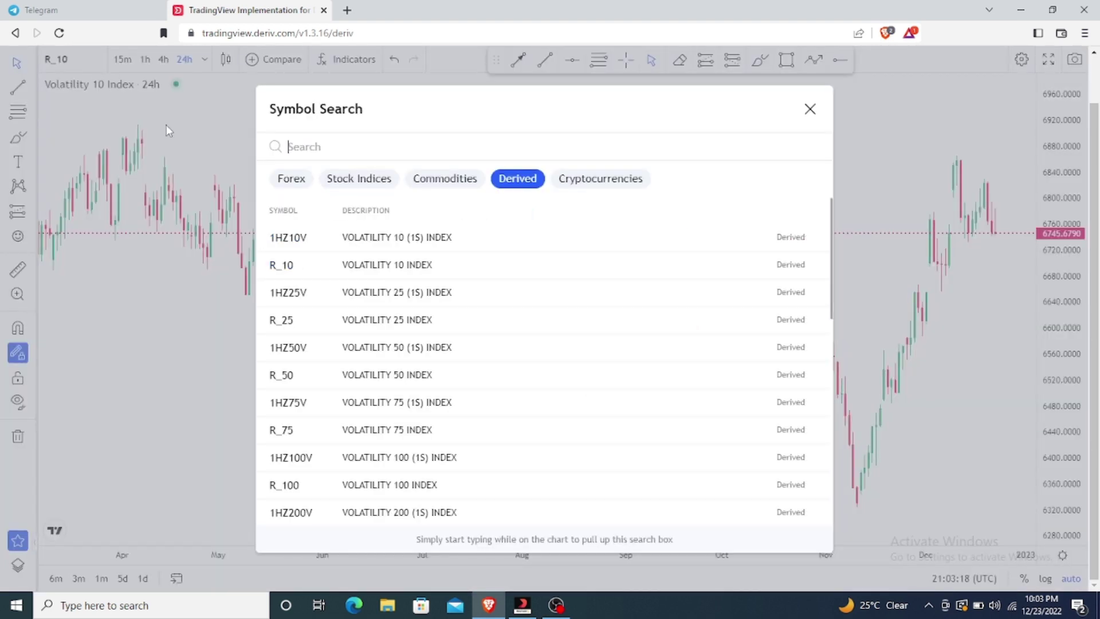
left_click(309, 434)
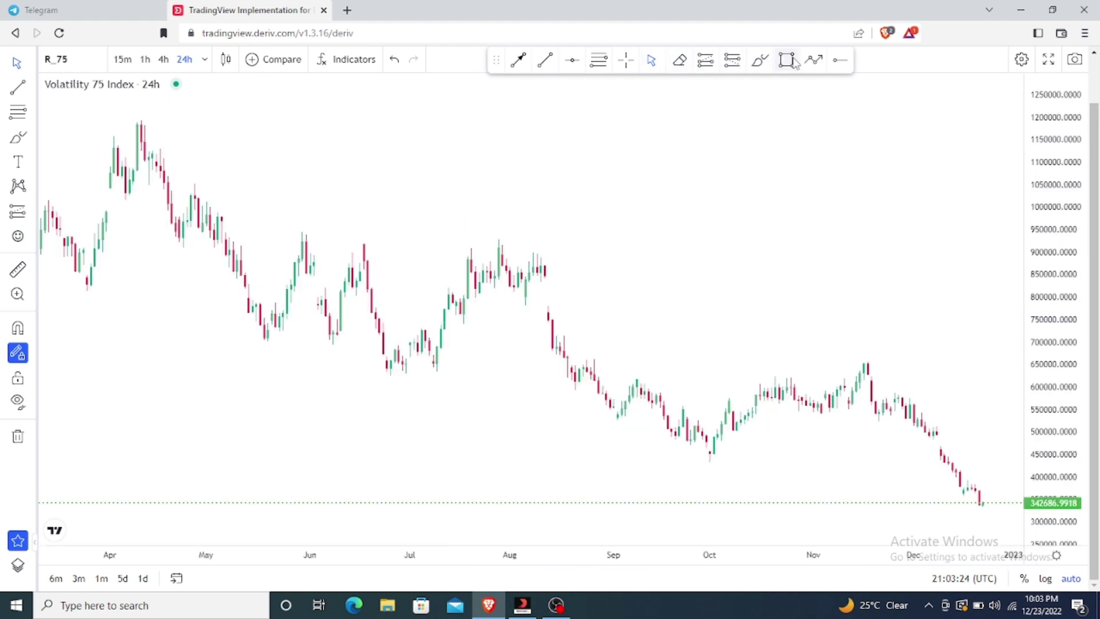
left_click(760, 61)
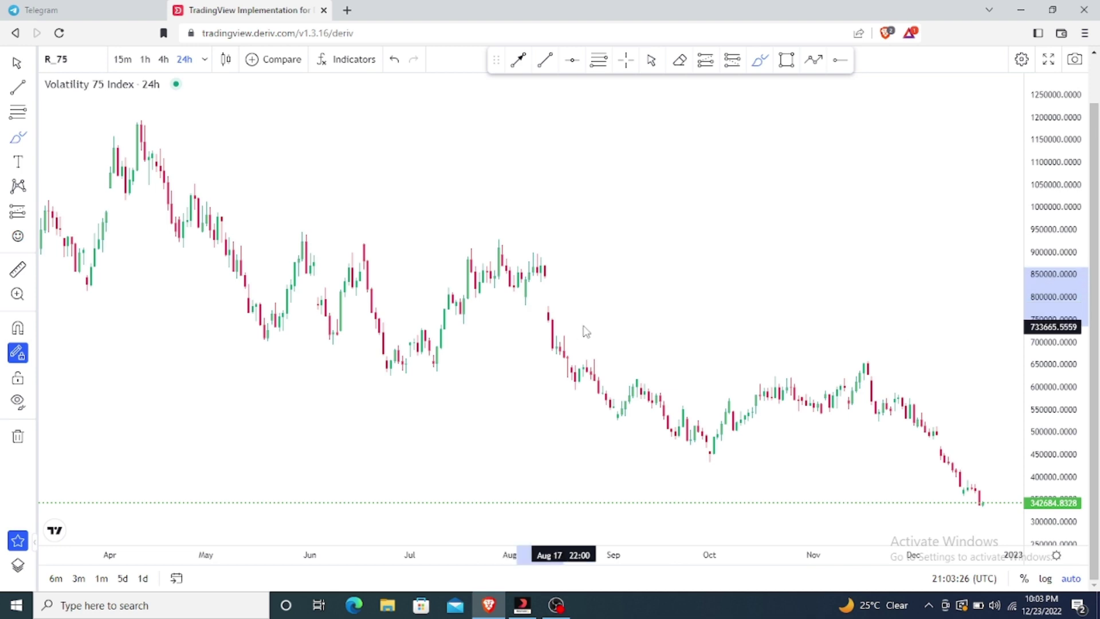
left_click_drag(574, 284, 554, 269)
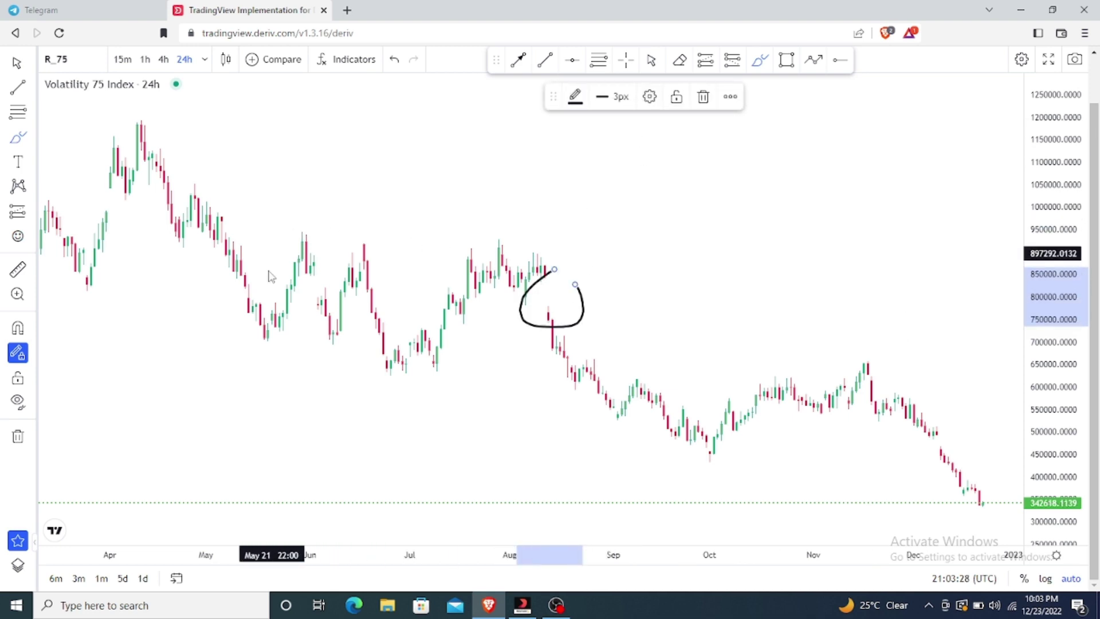
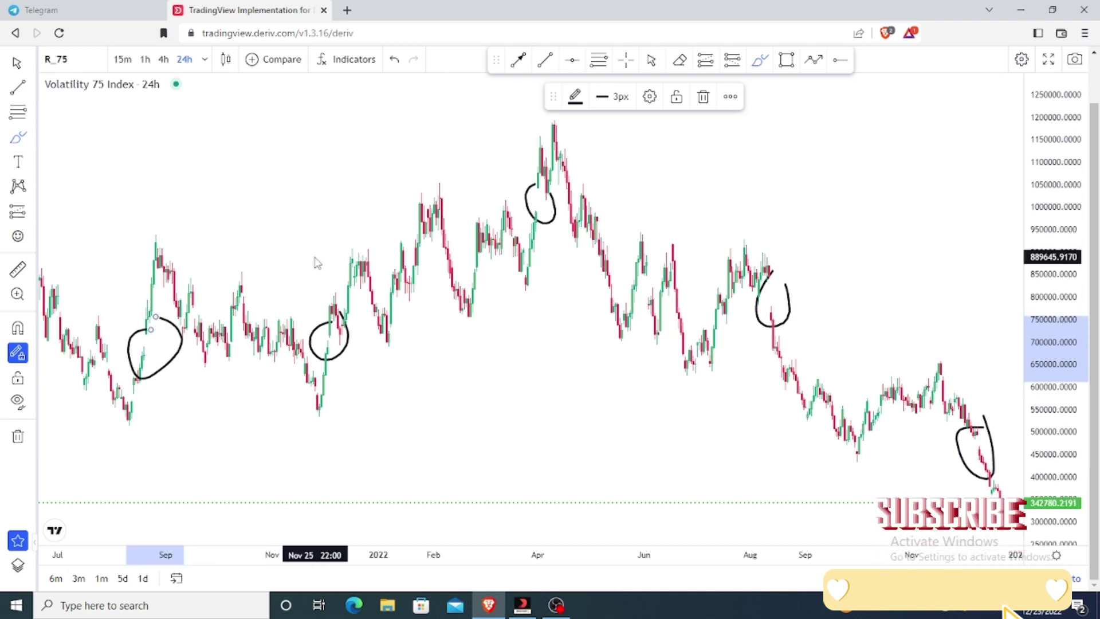
- Draw a descending channel with two trend lines, from about 1223016 to 597565 above the highs and about 831536 to 430880 along the lows
scroll(316, 263, "up", 3)
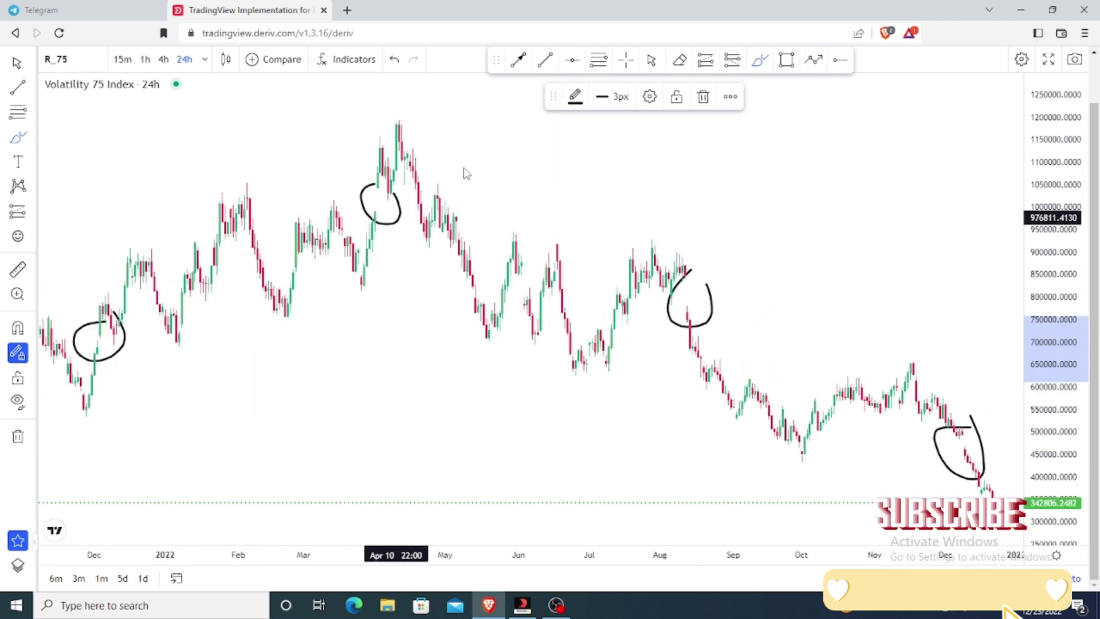
left_click(545, 60)
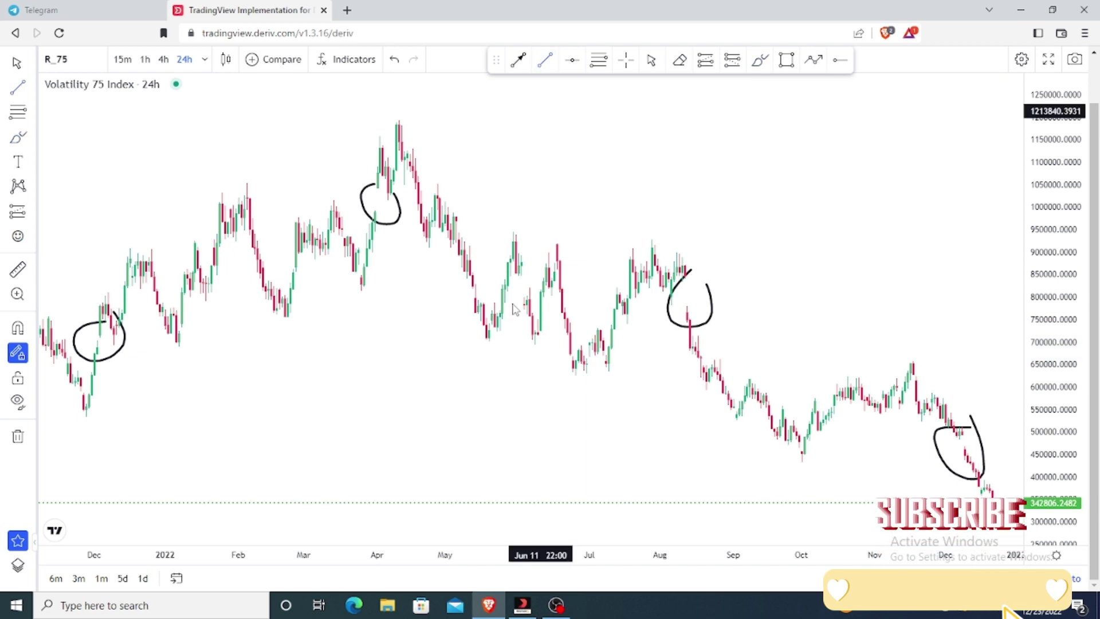
left_click(399, 107)
left_click(994, 388)
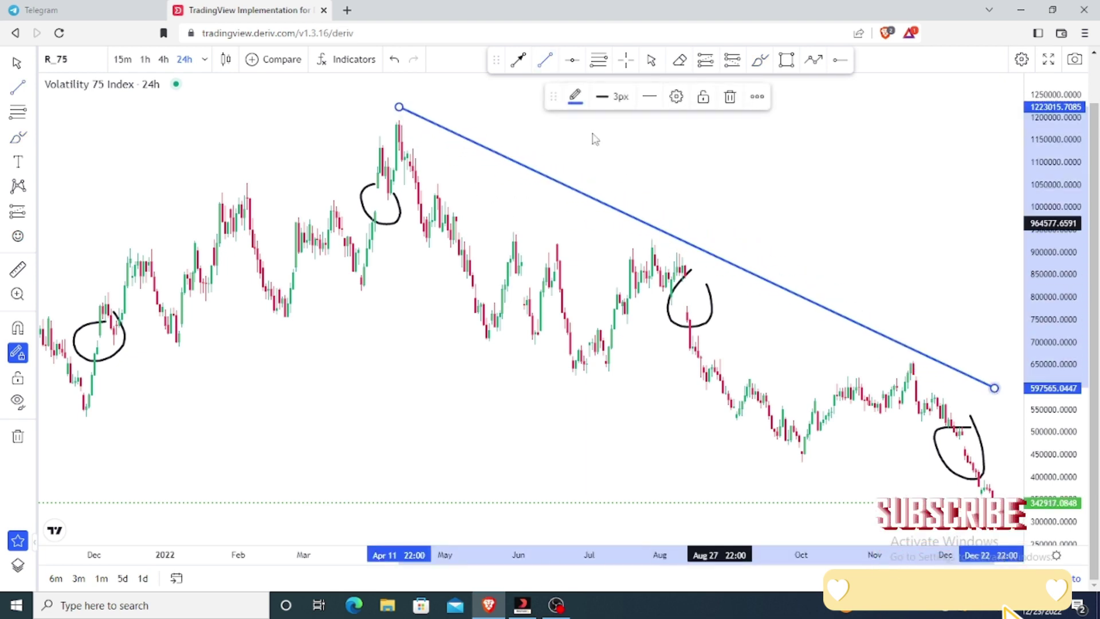
left_click(364, 283)
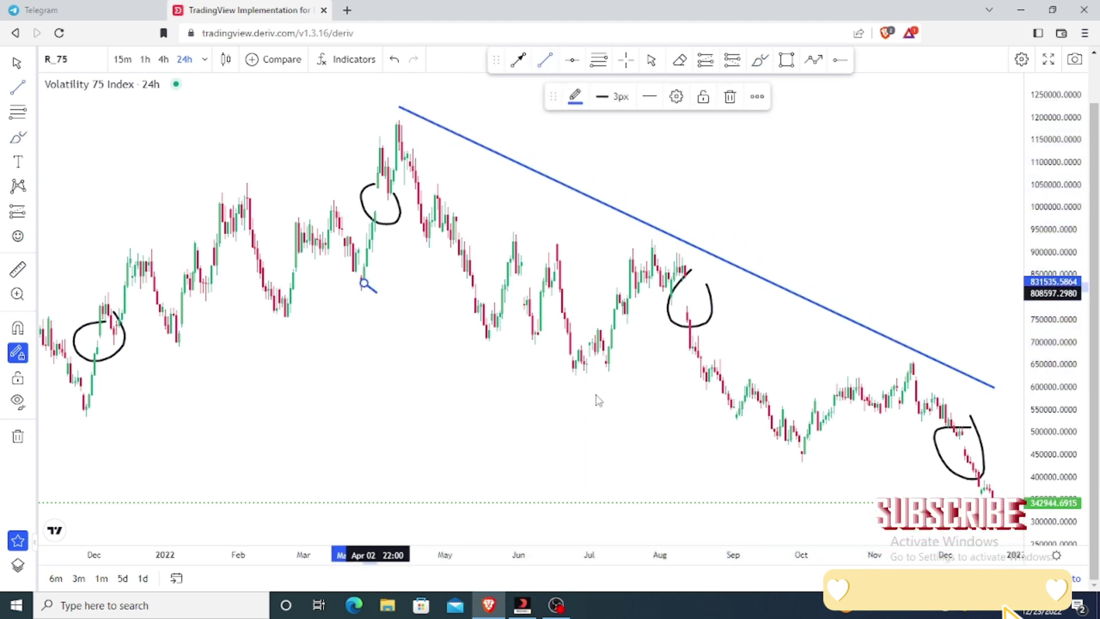
left_click(862, 463)
- Place three horizontal lines across the Volatility 75 Index chart at about 750487, 1050214 and 926347
left_click(572, 59)
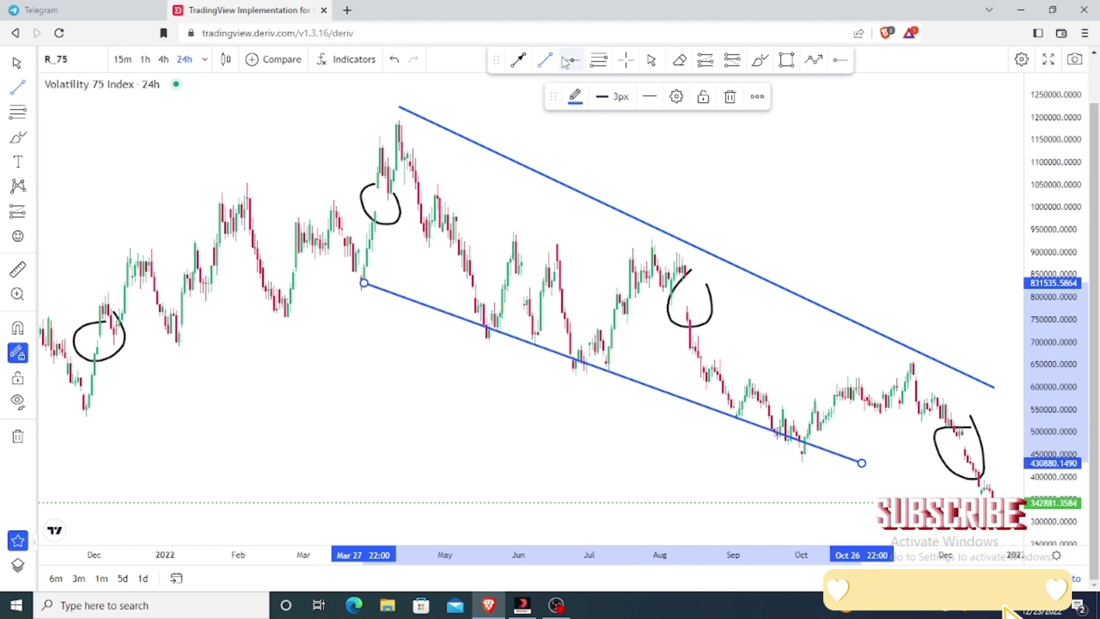
left_click(250, 320)
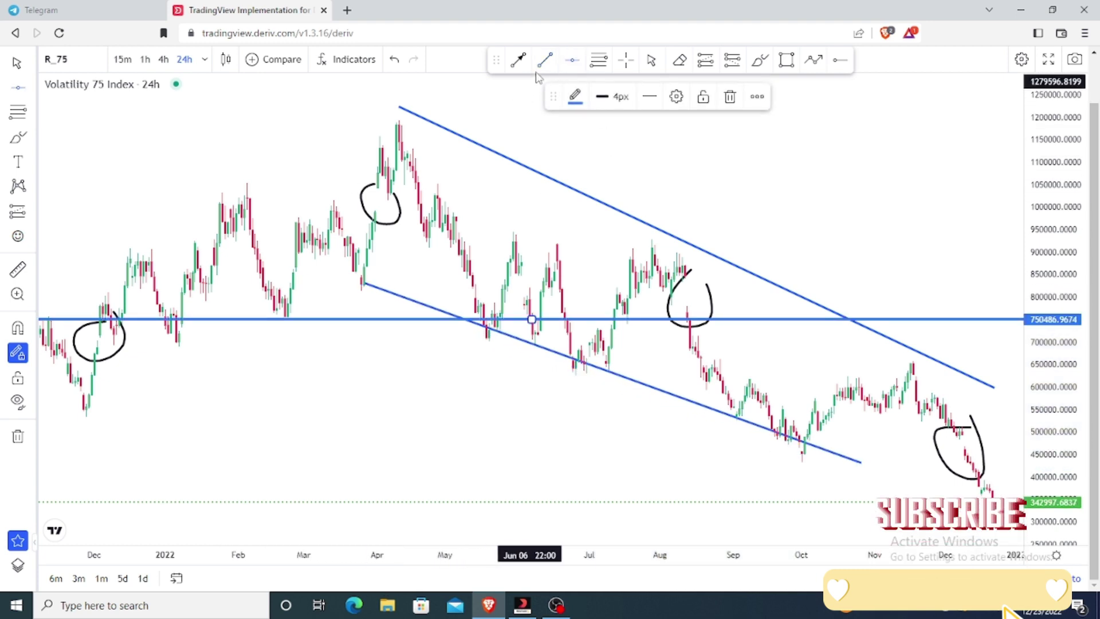
left_click(259, 184)
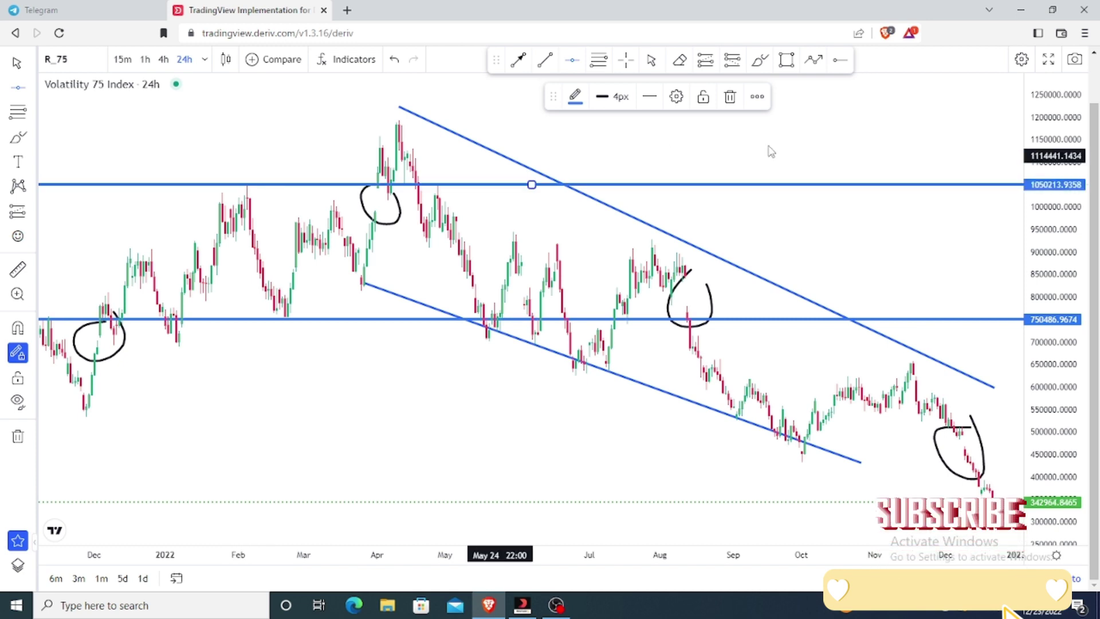
left_click(862, 240)
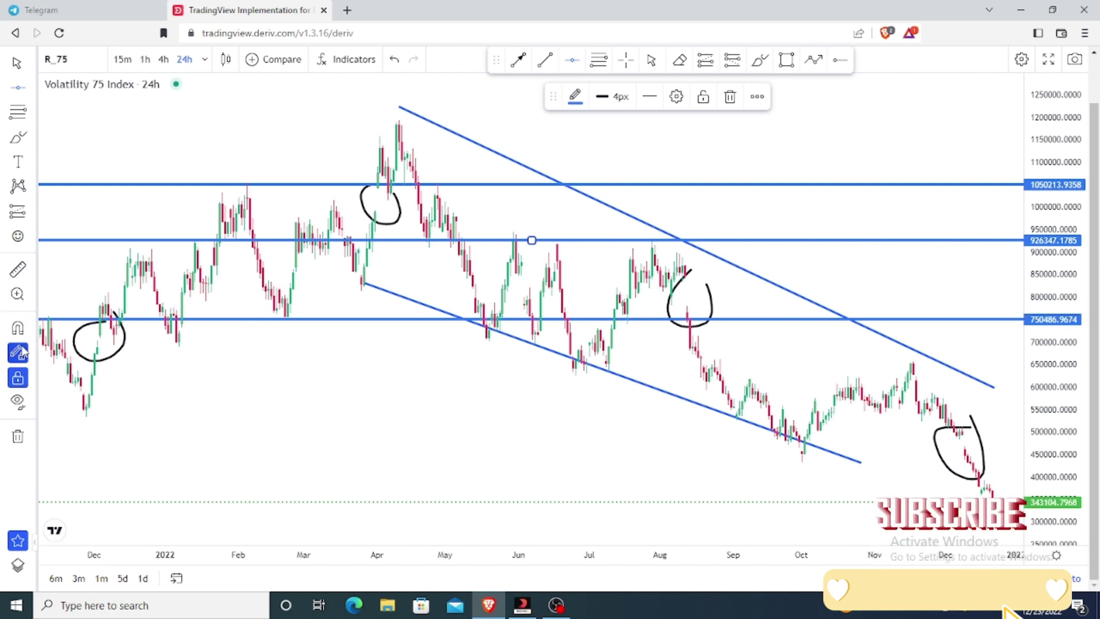
- Turn off staying in drawing mode, reload the page and reopen the Volatility 75 Index to check whether the locked drawings are kept
left_click(15, 355)
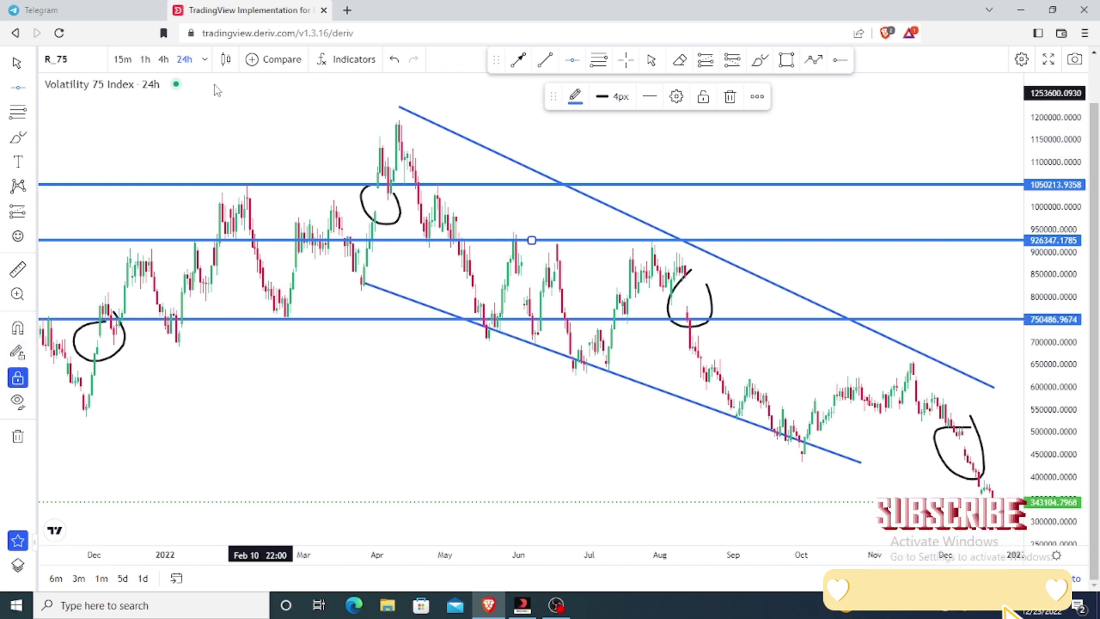
left_click(59, 33)
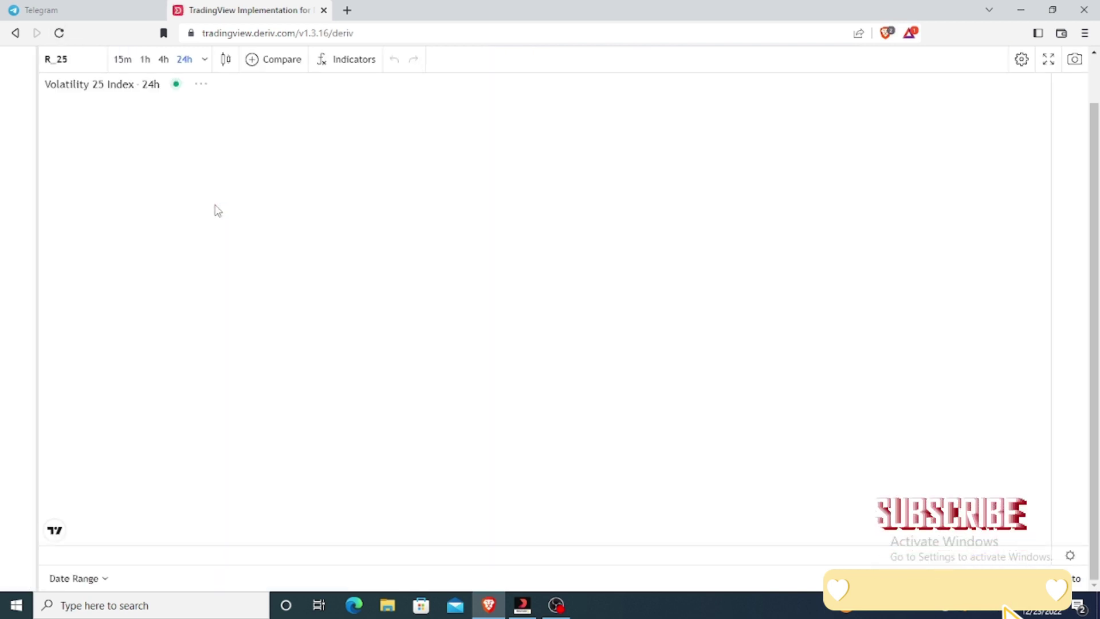
left_click(86, 60)
key("BackSpace")
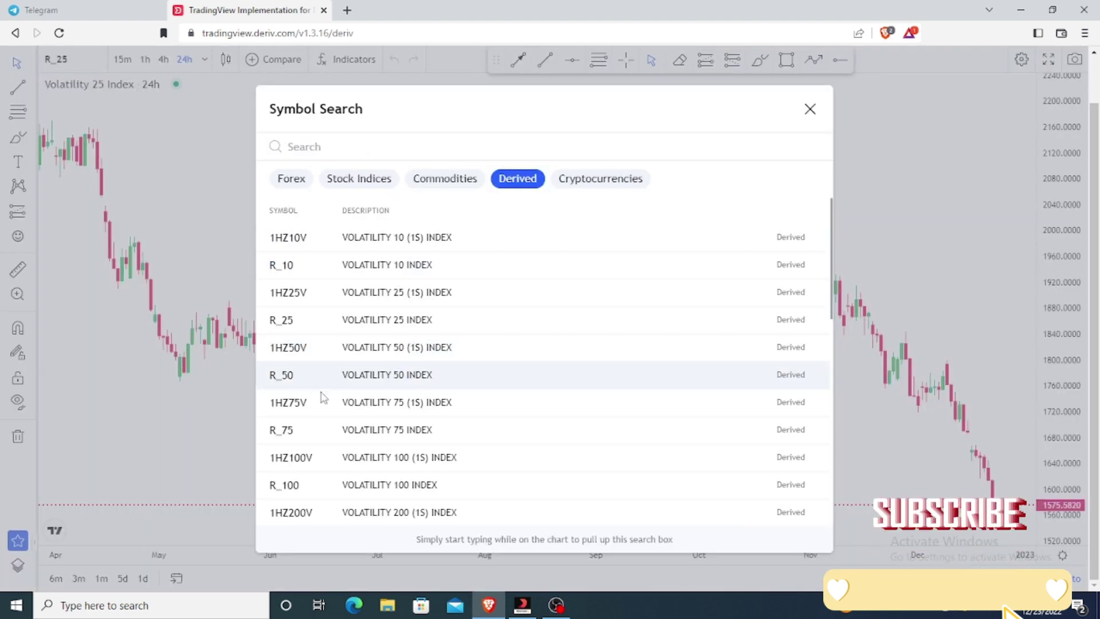
left_click(312, 429)
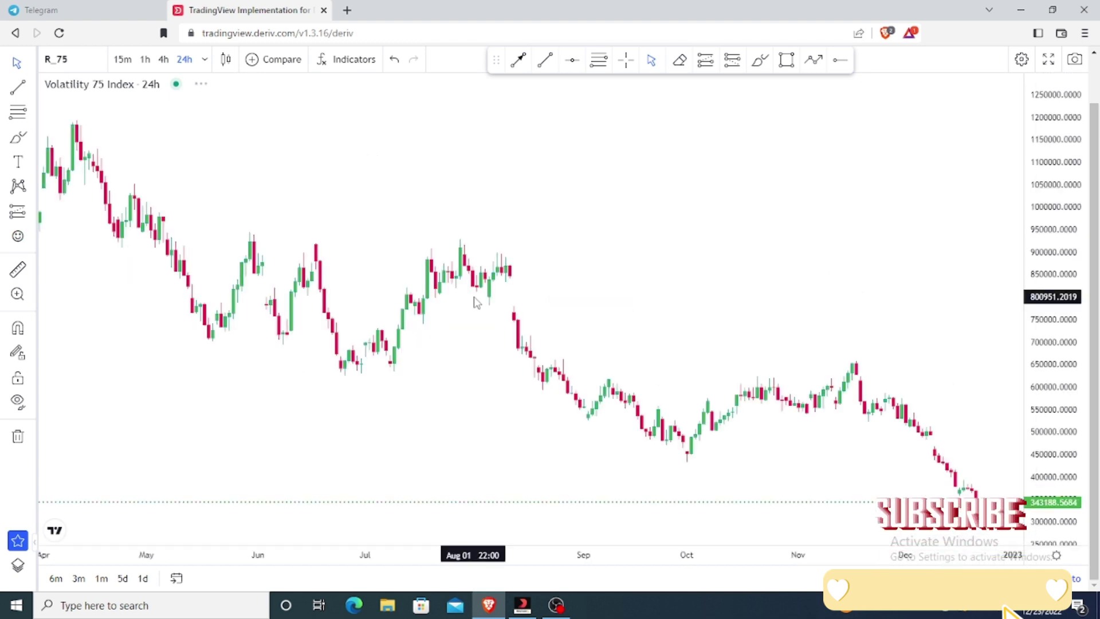
scroll(462, 295, "down", 3)
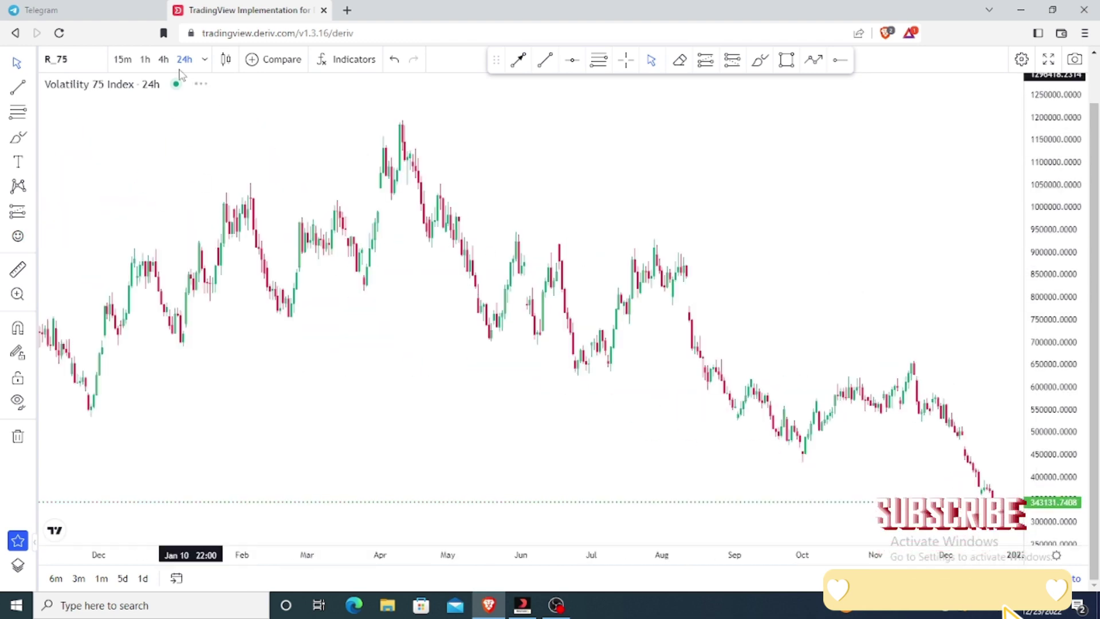
- Switch the Volatility 75 Index chart to the 1-hour timeframe and look at the chart snapshot options
left_click(145, 60)
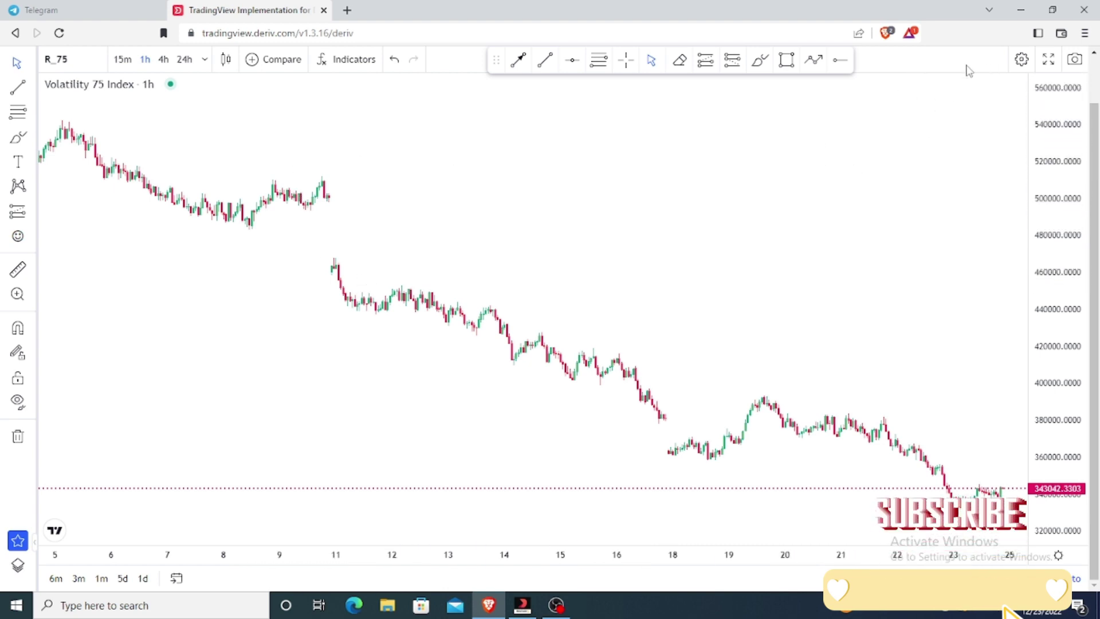
scroll(497, 247, "up", 2)
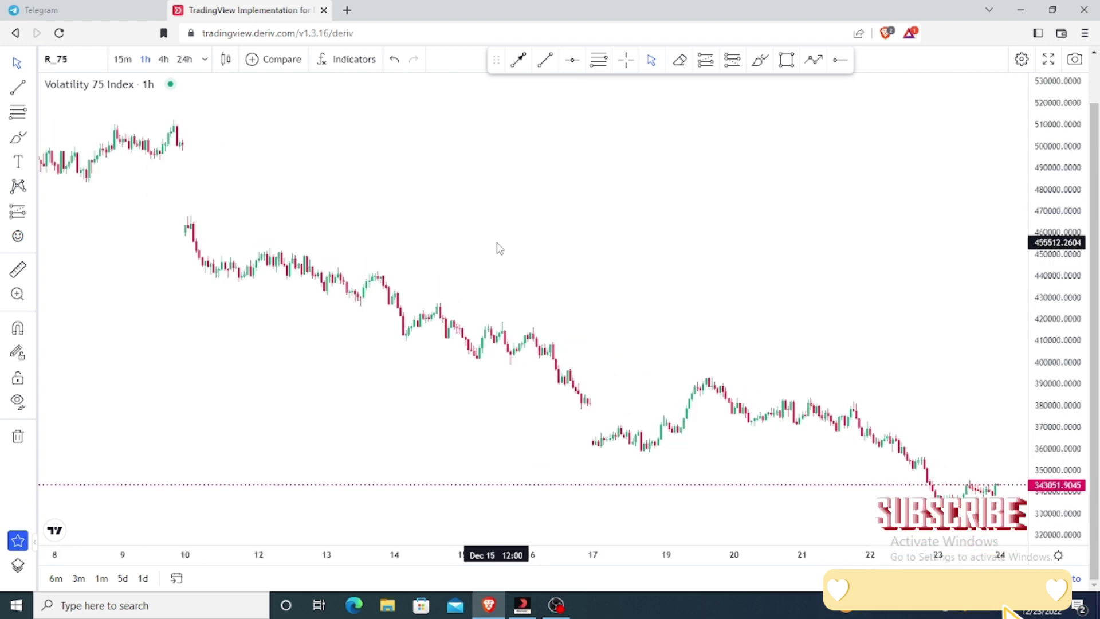
left_click(1075, 60)
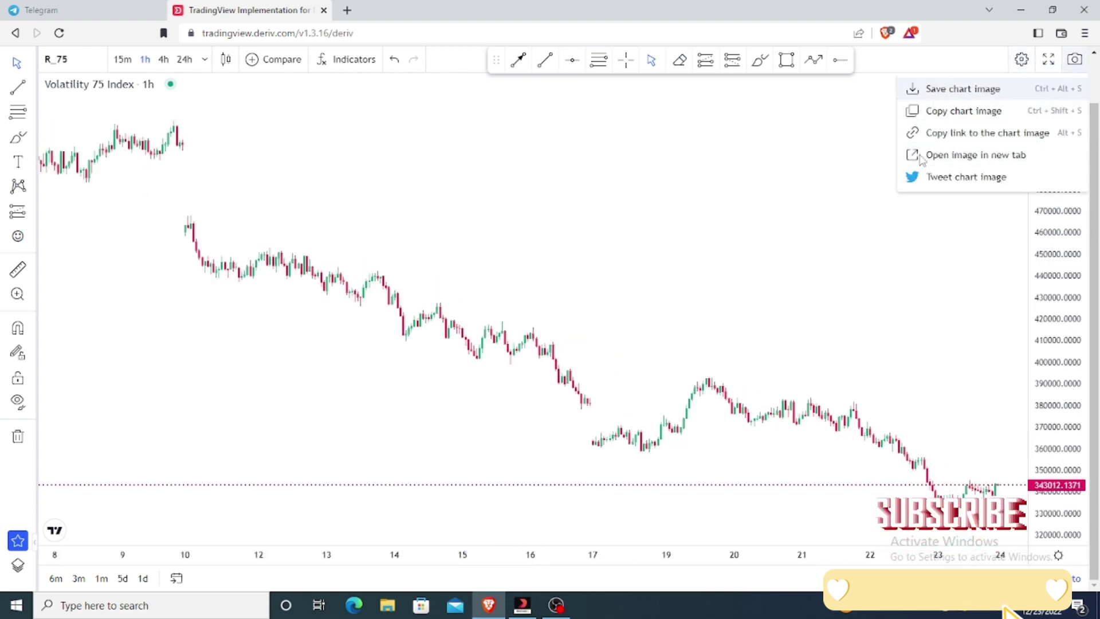
left_click(857, 132)
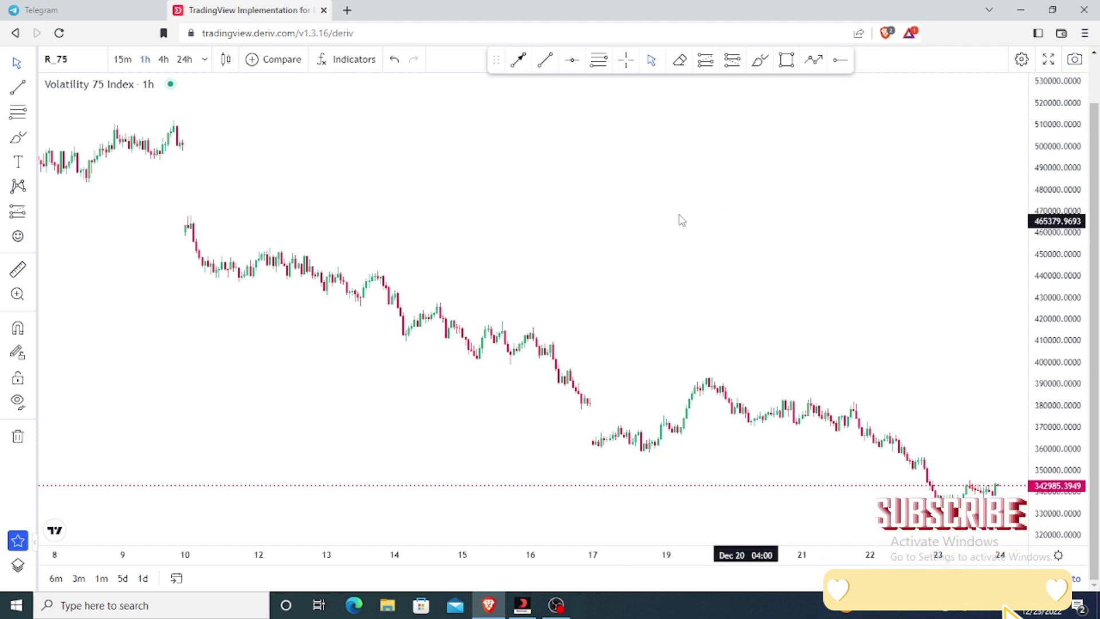
- Place a horizontal line across the 1-hour chart at about 431320 and view the snapshot options again
left_click(572, 60)
left_click(523, 295)
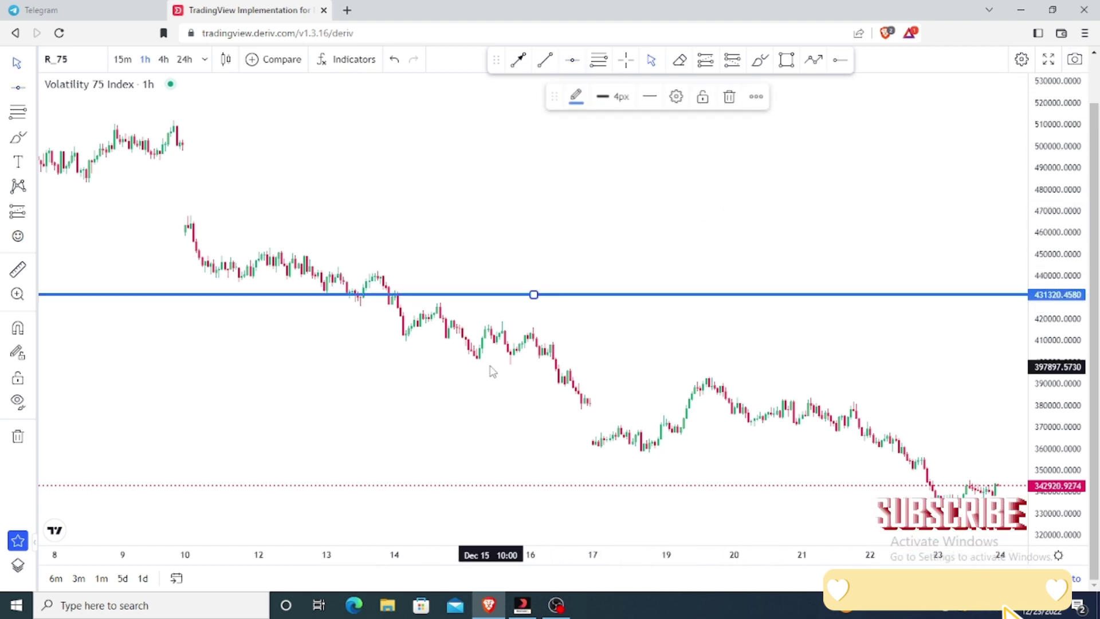
left_click(1074, 60)
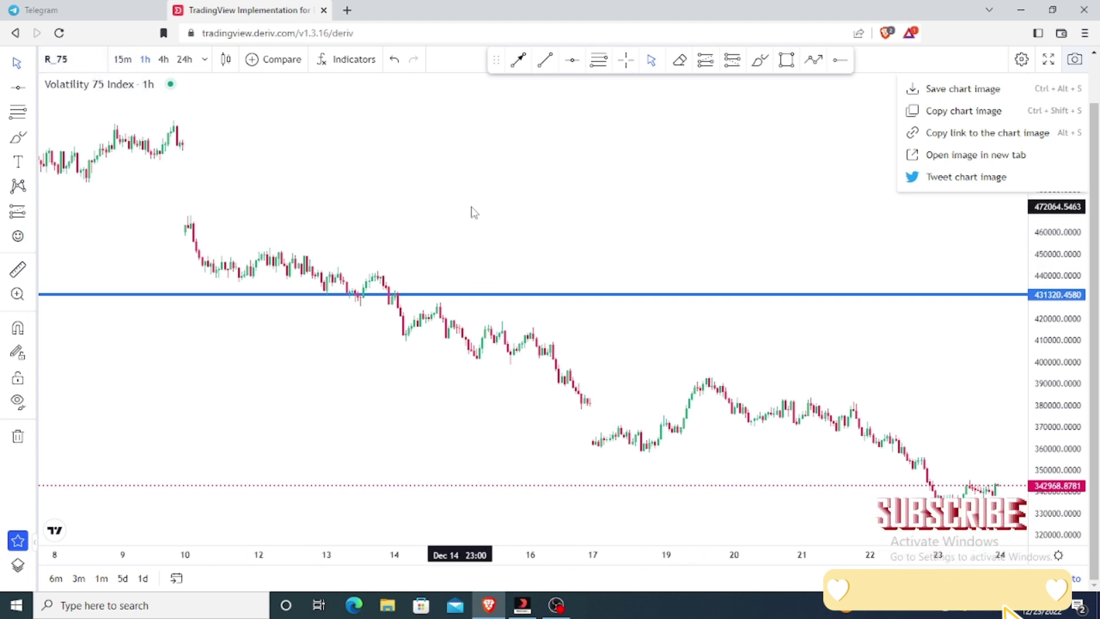
- Draw a Brush arrow pointing up at the market status indicator beside the chart title
scroll(474, 211, "down", 1)
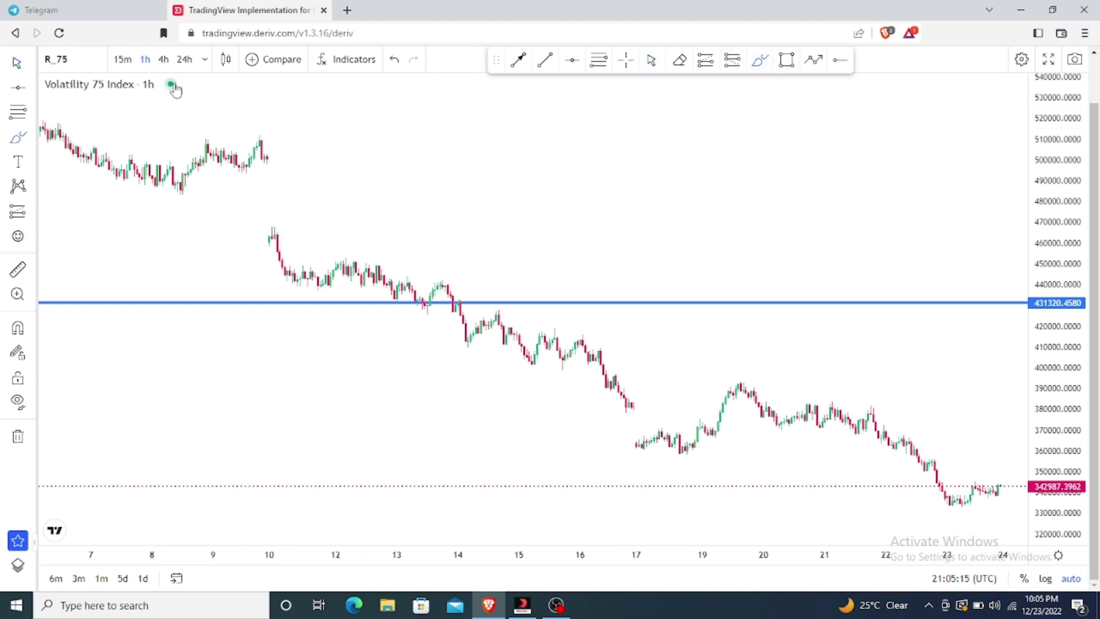
mouse_move(171, 100)
left_mouse_down()
mouse_move(158, 113)
mouse_move(195, 119)
mouse_move(201, 167)
left_mouse_up()
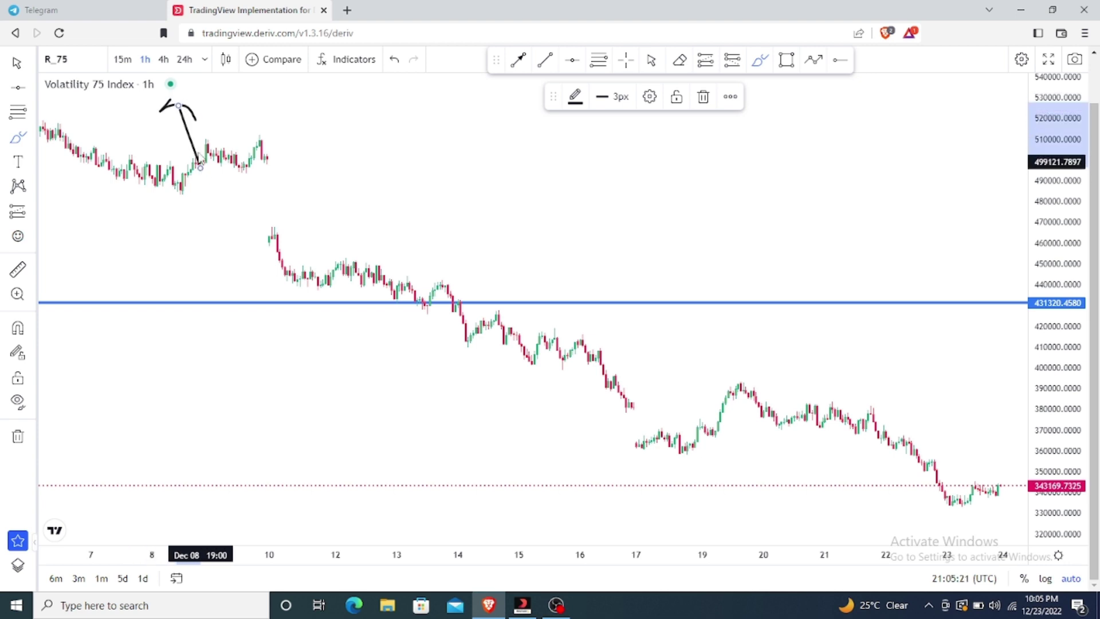
left_click(171, 85)
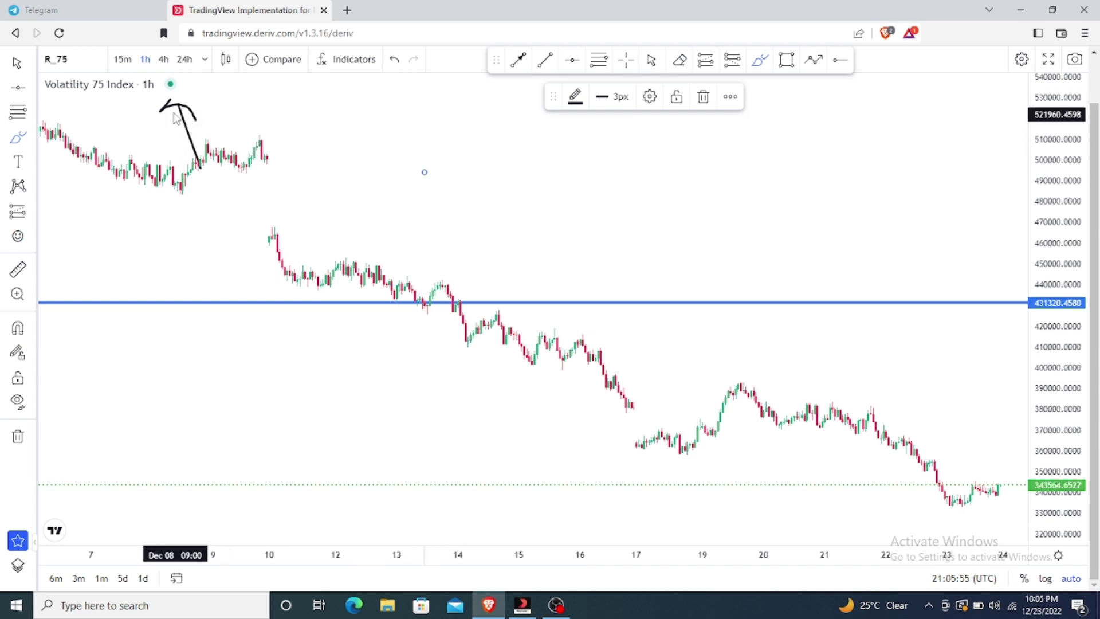
- View the symbol info of the Volatility 75 Index, including its timezone and trading sessions
left_click(185, 85)
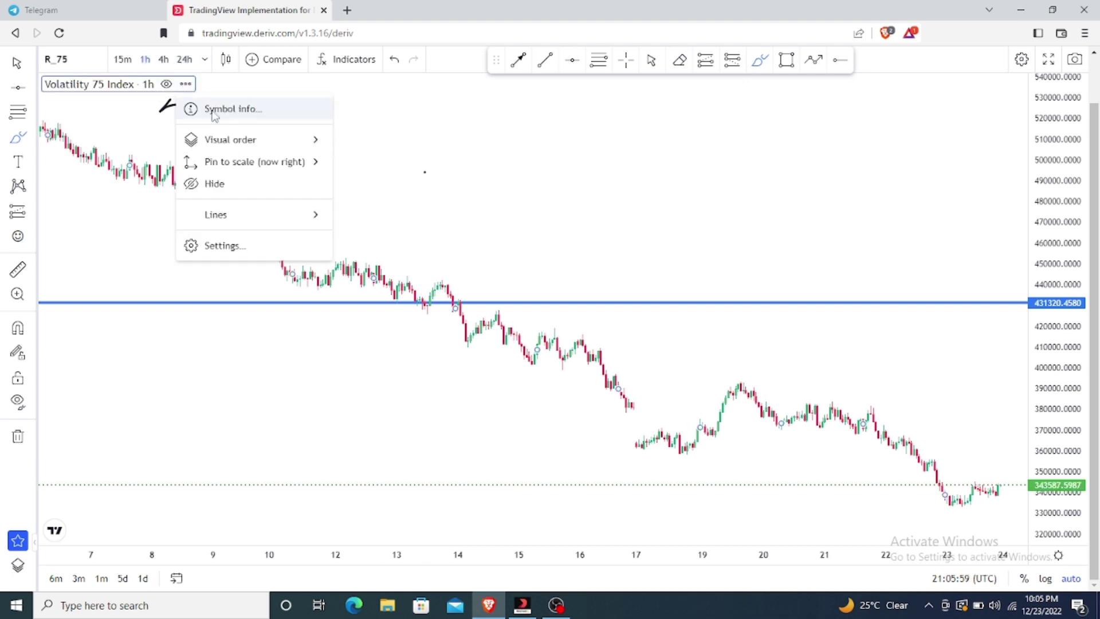
left_click(189, 109)
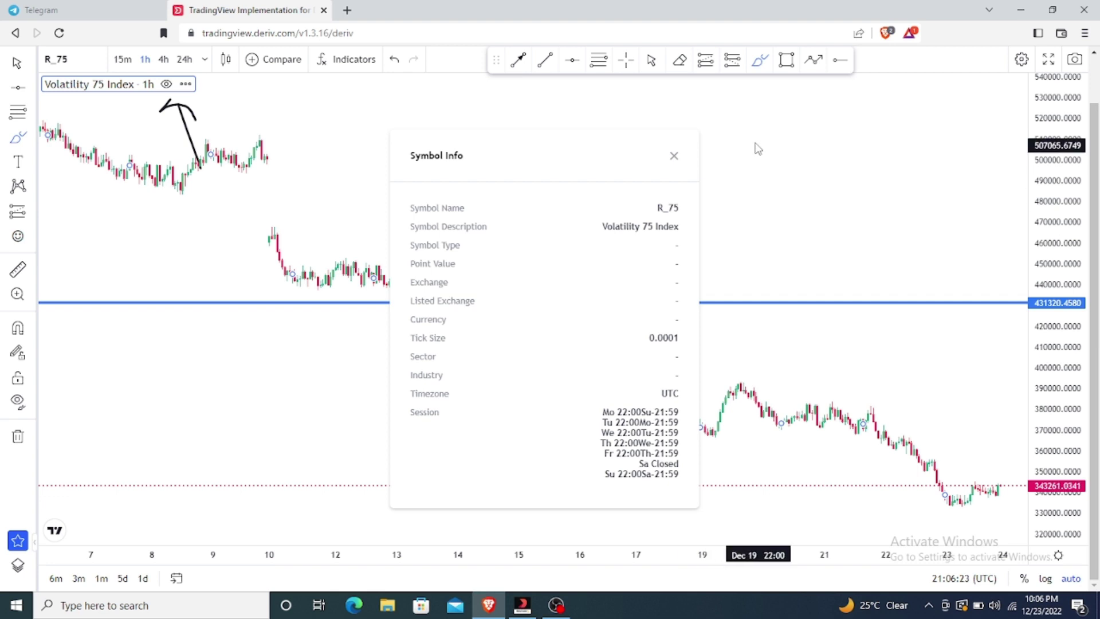
left_click(673, 156)
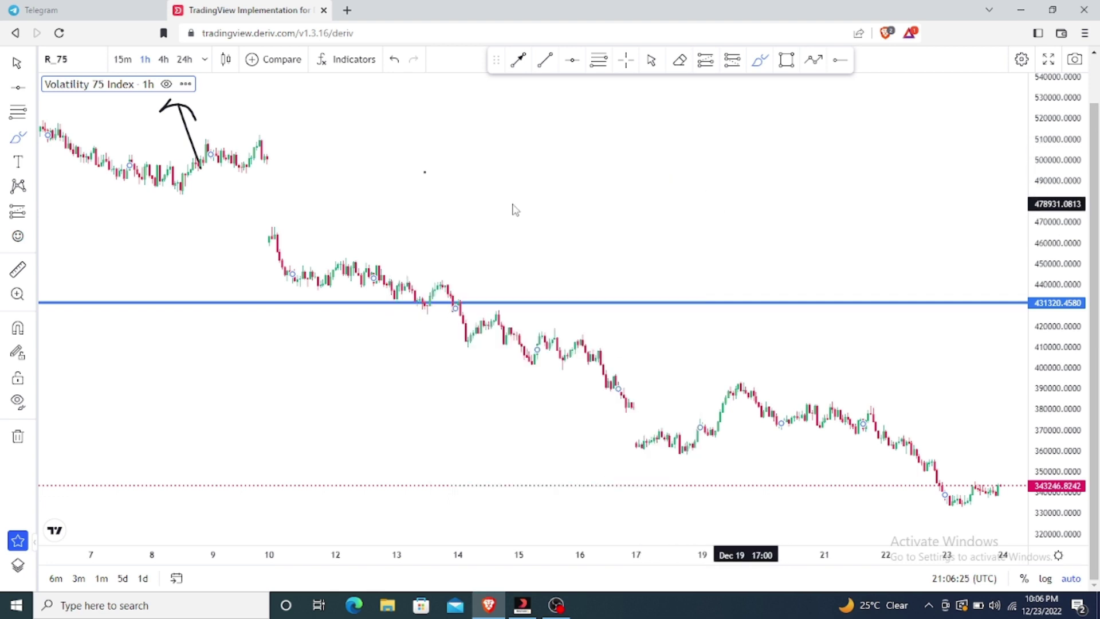
- Add a second horizontal line at about 392872, touching the December 19 price peak
left_click(570, 59)
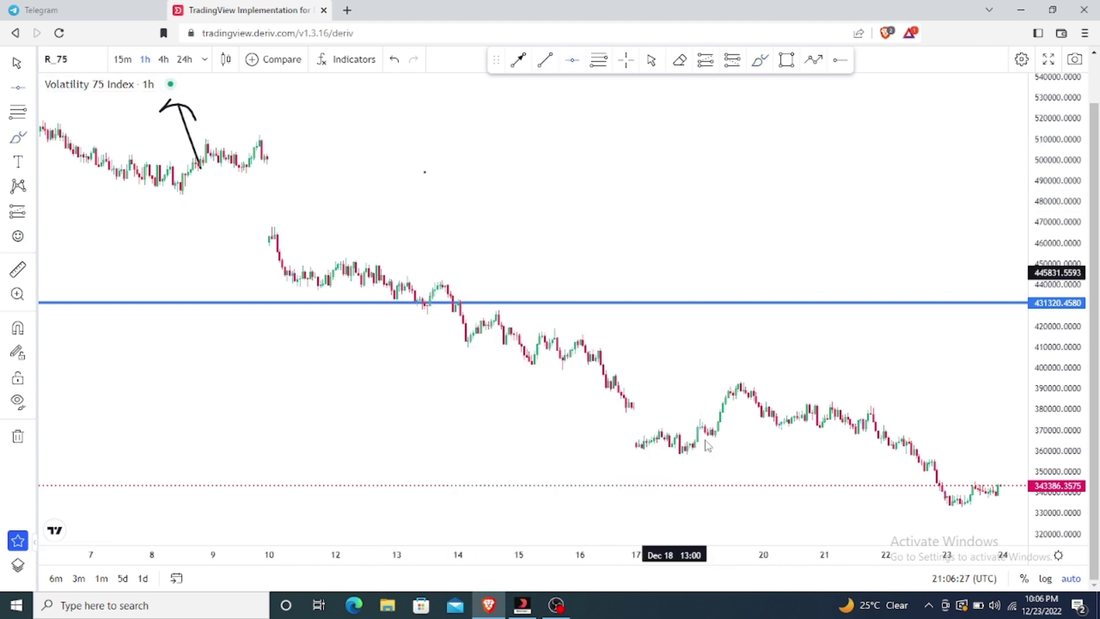
left_click(622, 382)
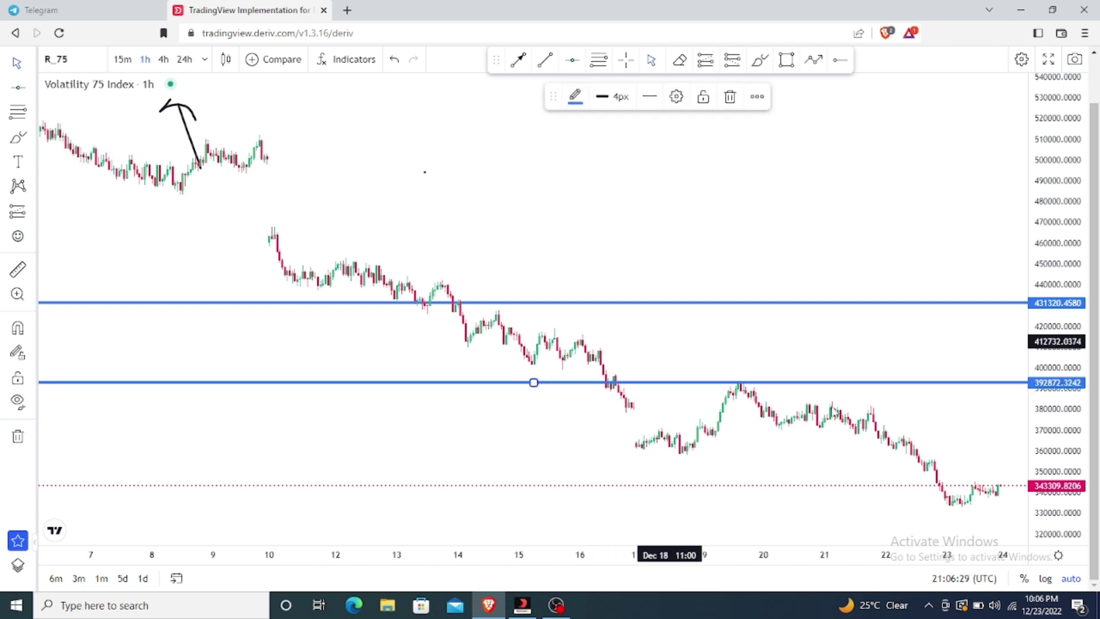
scroll(905, 445, "up", 3)
scroll(902, 441, "up", 2)
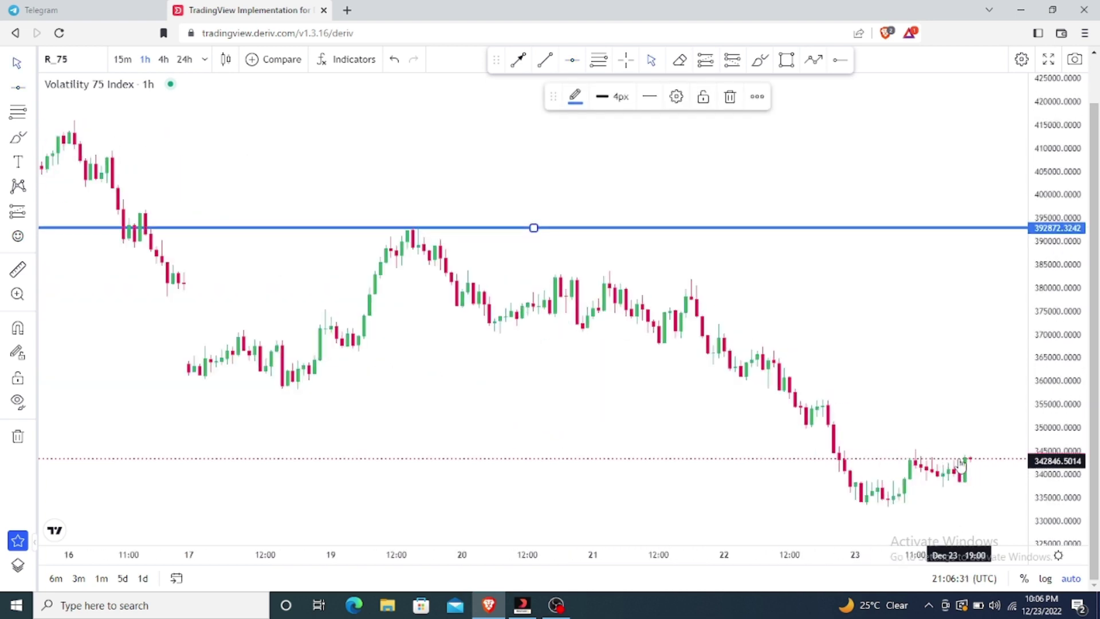
scroll(871, 395, "down", 2)
scroll(811, 370, "down", 2)
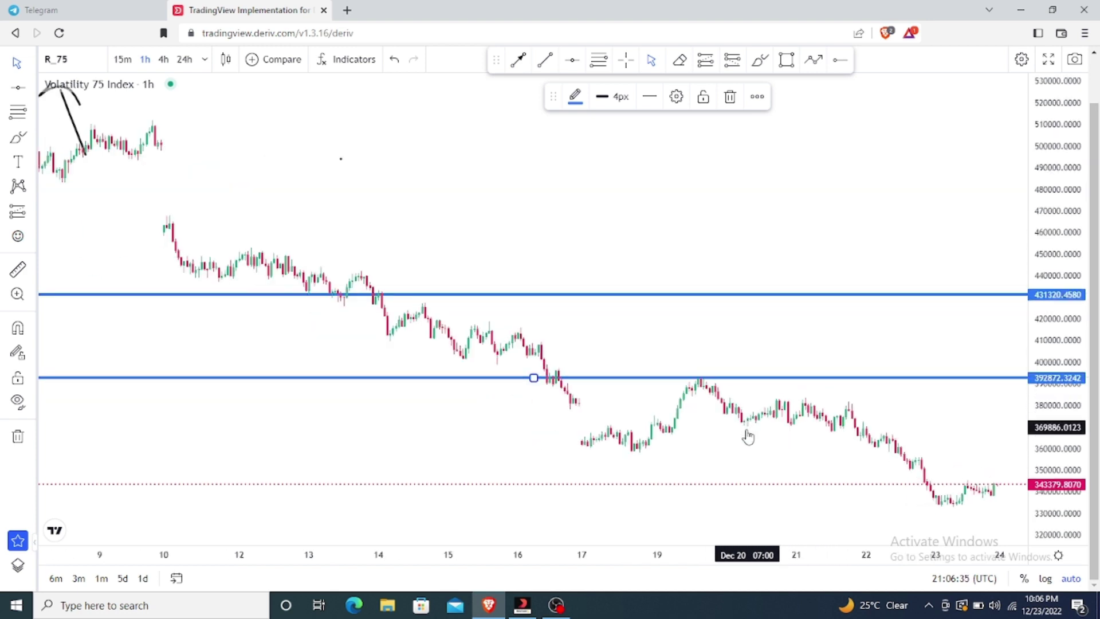
left_click(573, 358)
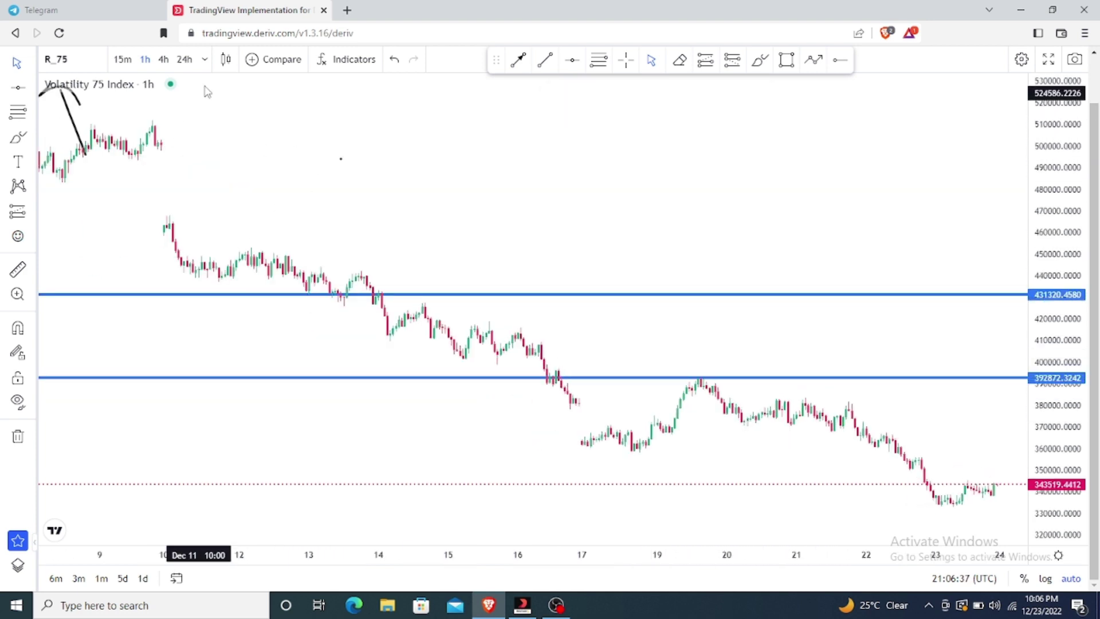
- Examine the 1-hour price action around the two horizontal lines and the price gaps, and check the market status indicator
scroll(287, 177, "down", 1)
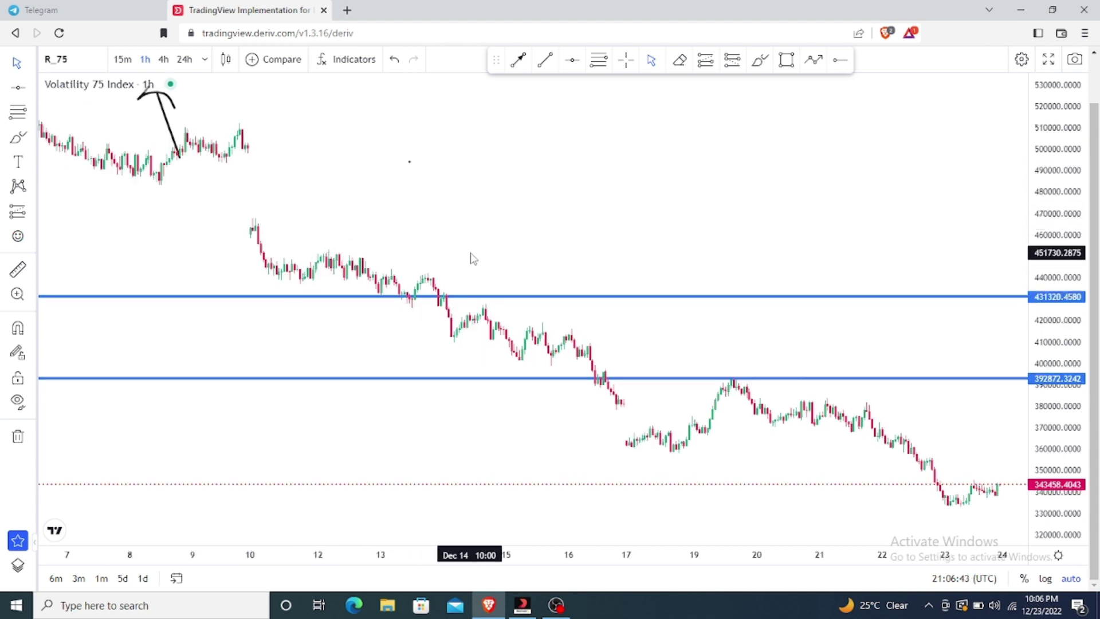
scroll(468, 252, "down", 2)
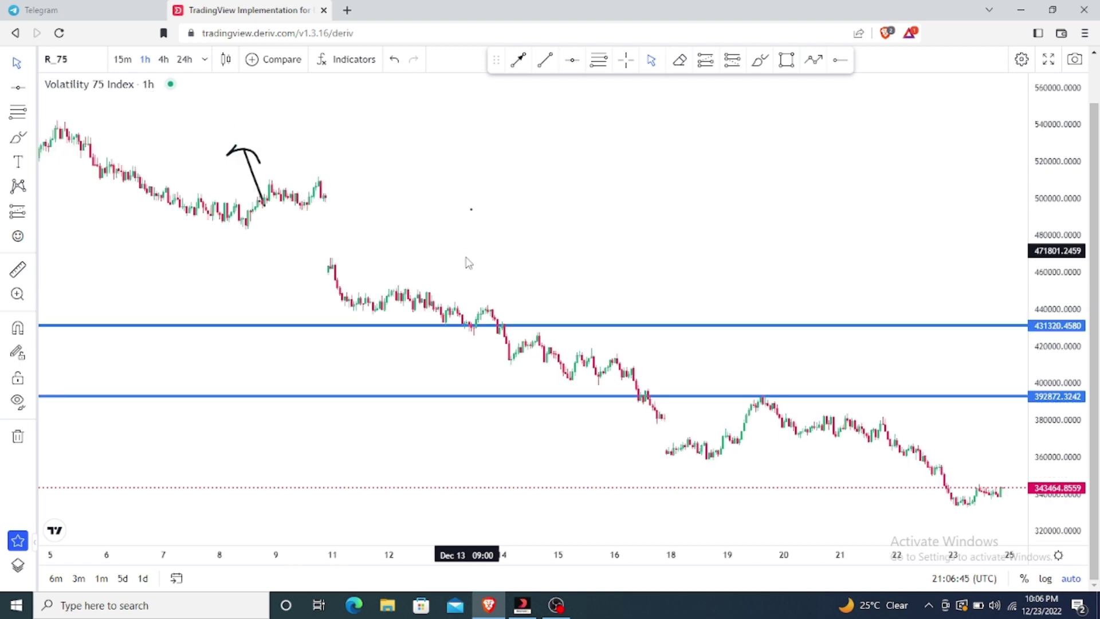
scroll(299, 203, "up", 2)
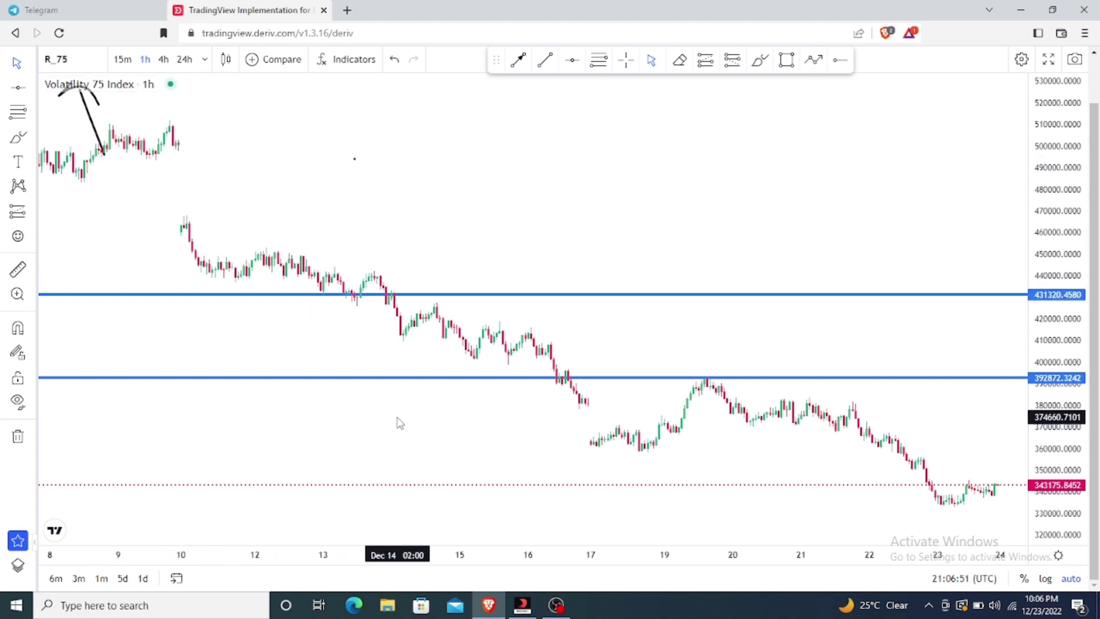
scroll(468, 426, "up", 3)
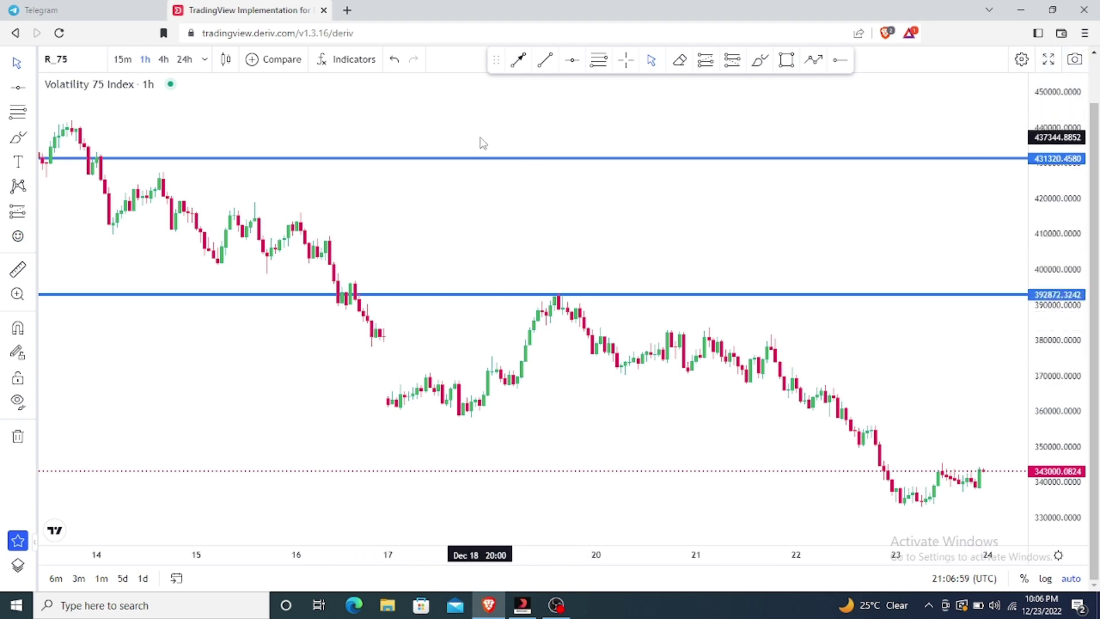
scroll(483, 143, "down", 2)
scroll(400, 157, "down", 1)
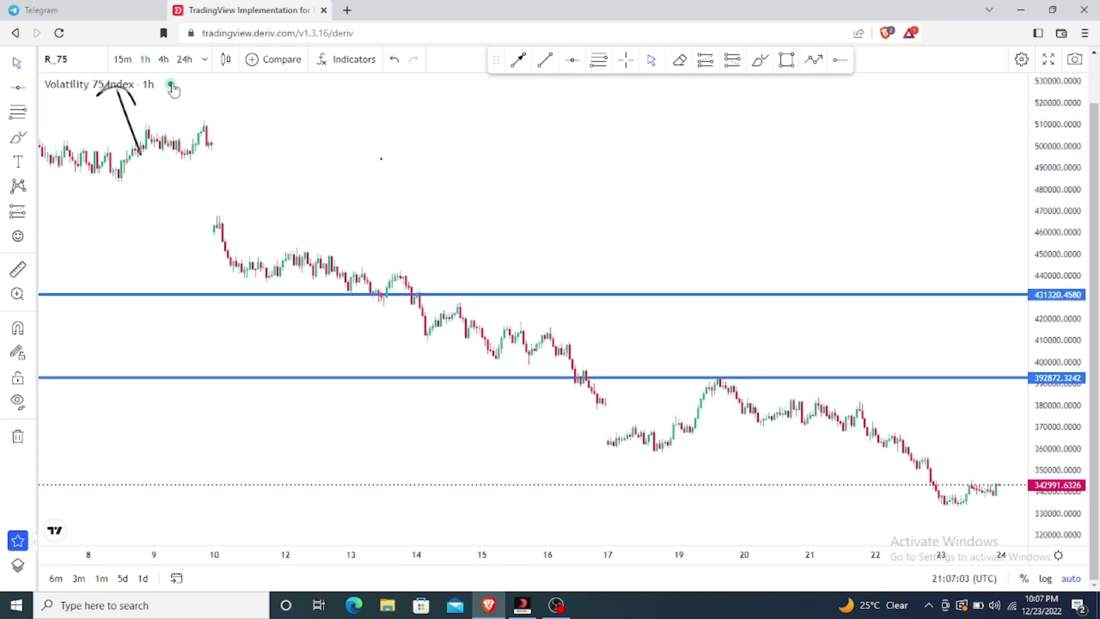
mouse_move(172, 87)
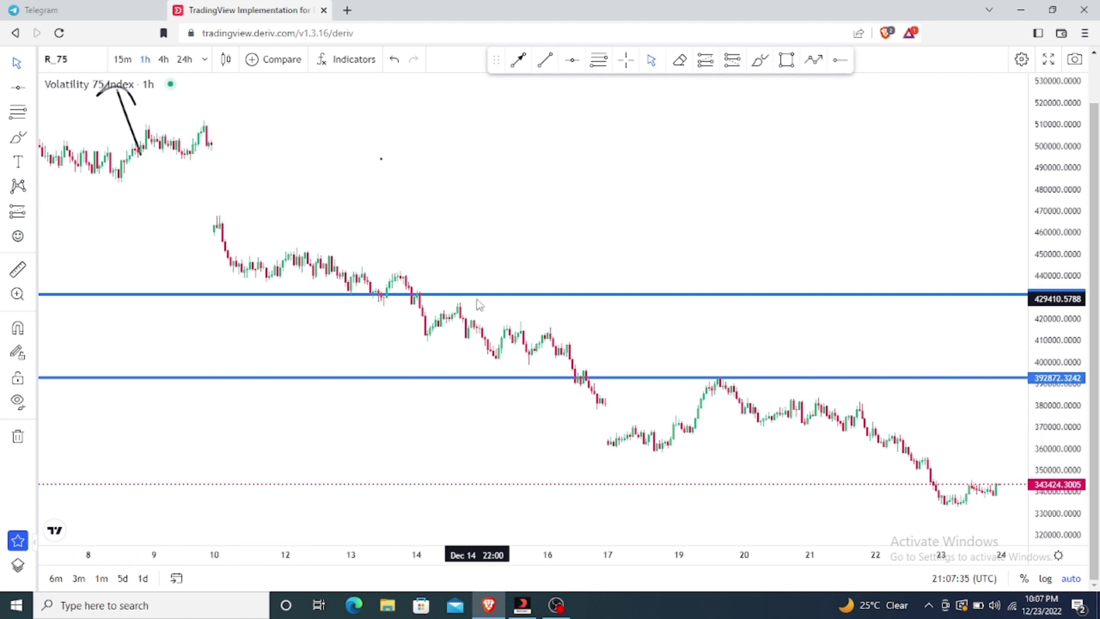
scroll(476, 318, "down", 2)
scroll(379, 302, "up", 3)
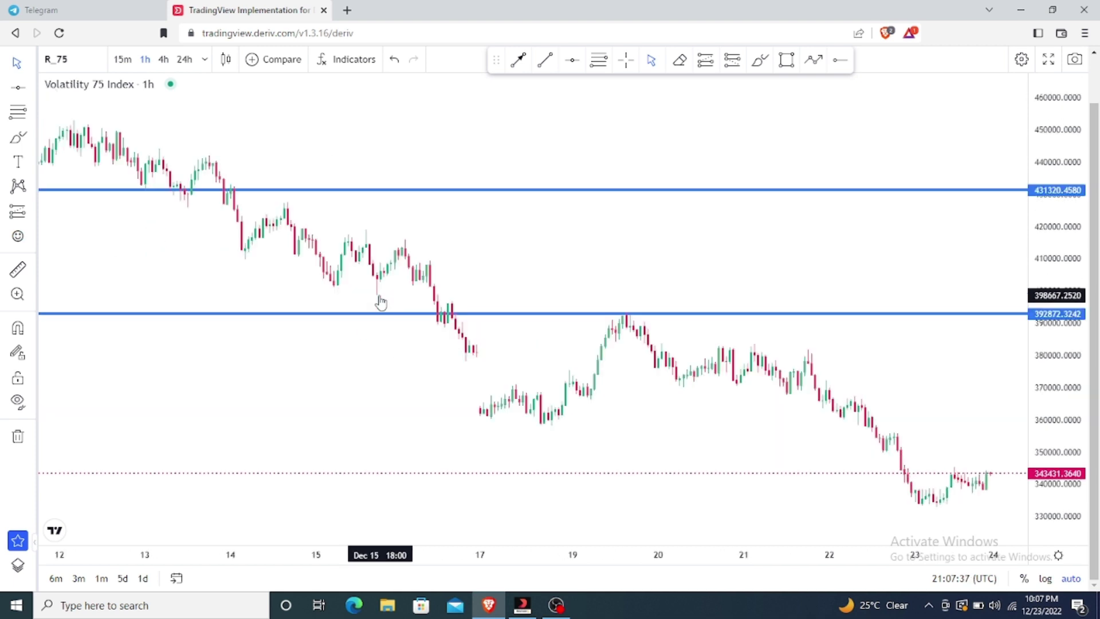
scroll(380, 307, "up", 3)
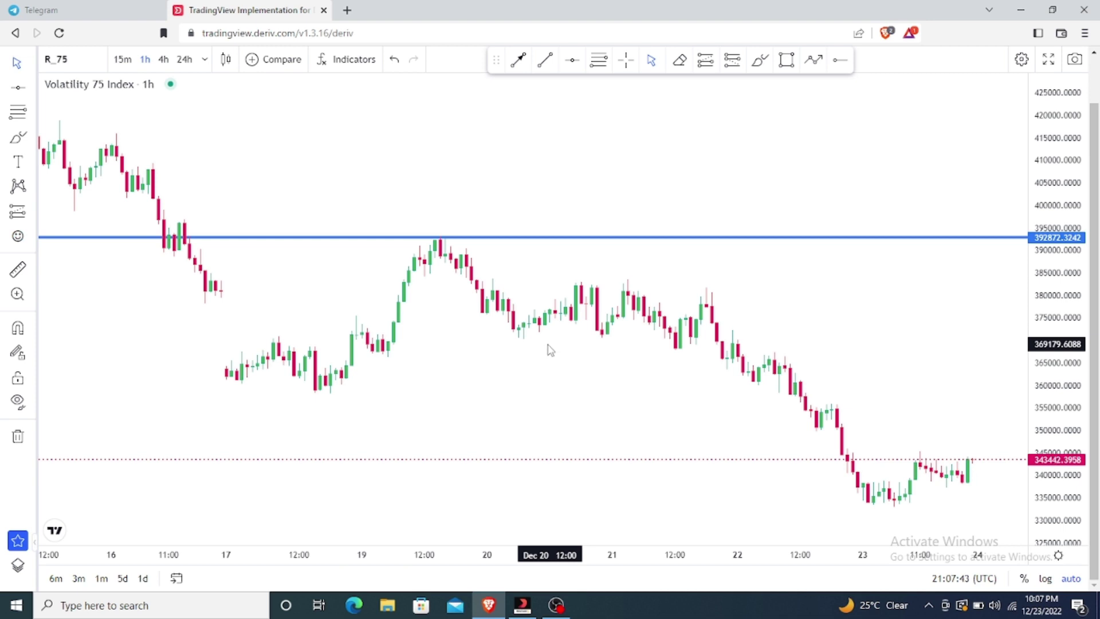
scroll(537, 346, "down", 2)
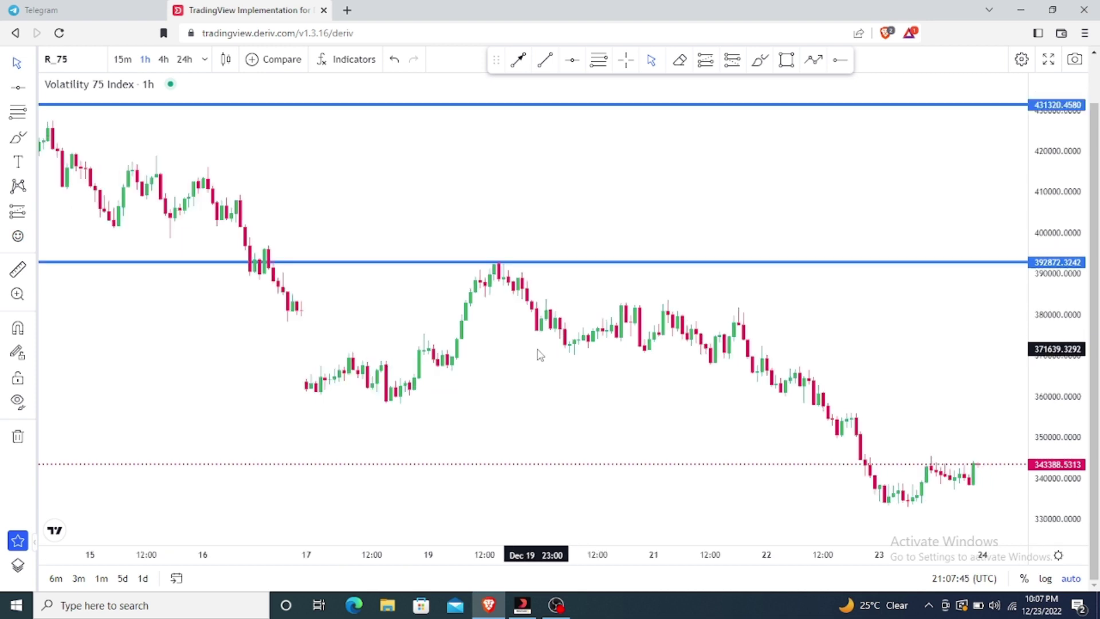
scroll(538, 350, "down", 2)
scroll(547, 339, "down", 1)
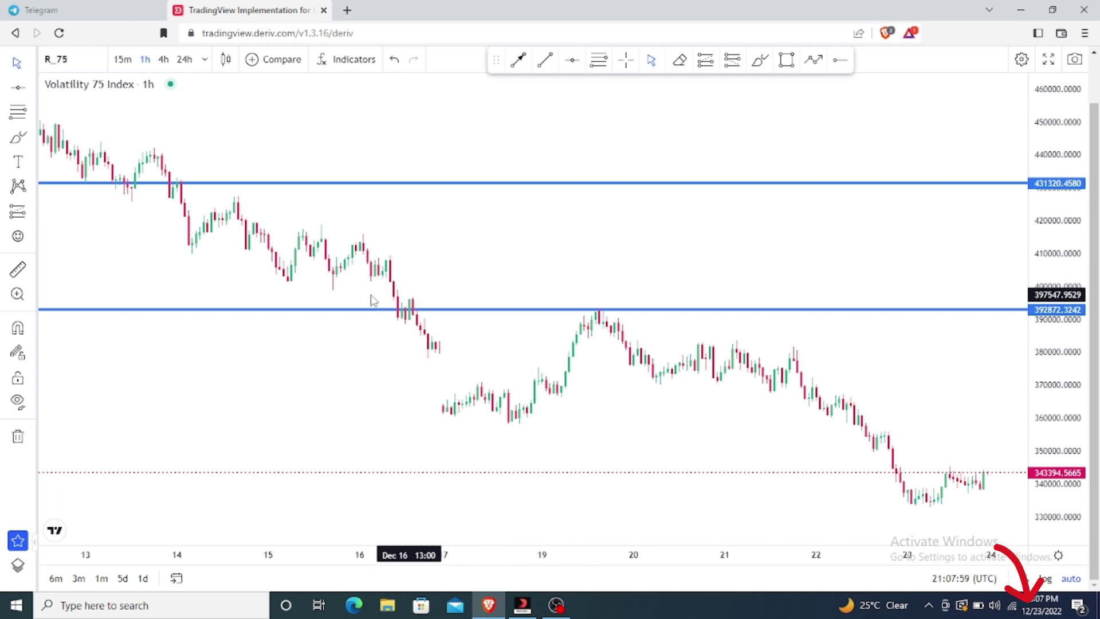
- Draw a descending channel with two trend lines, from about 443953 to 366193 above the highs and about 411585 to 327869 along the lows
left_click(545, 60)
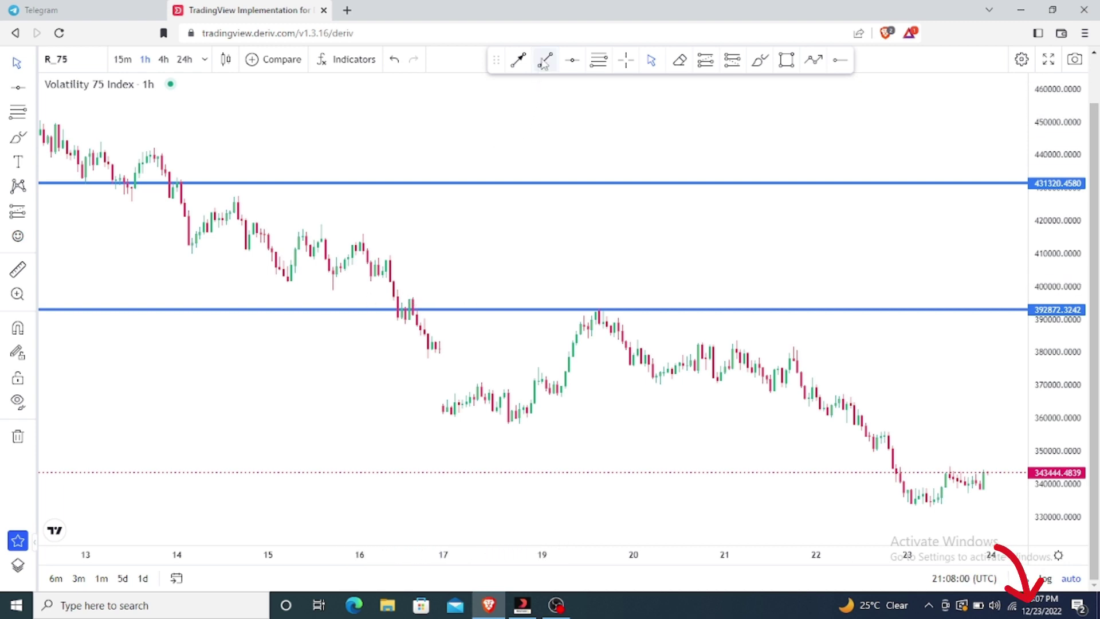
left_click(139, 143)
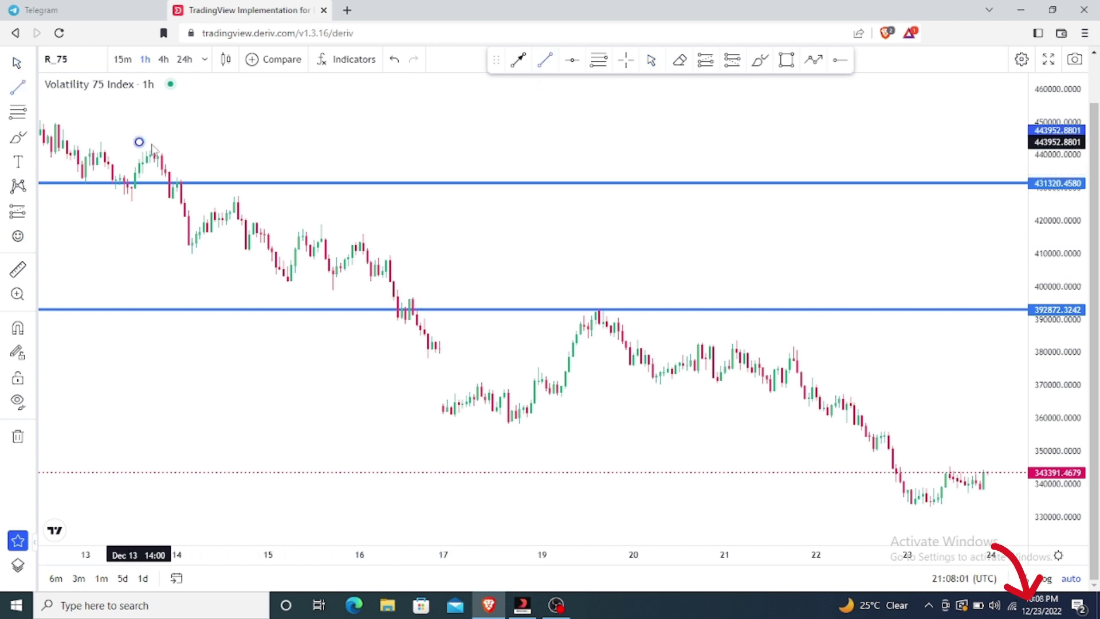
left_click(942, 397)
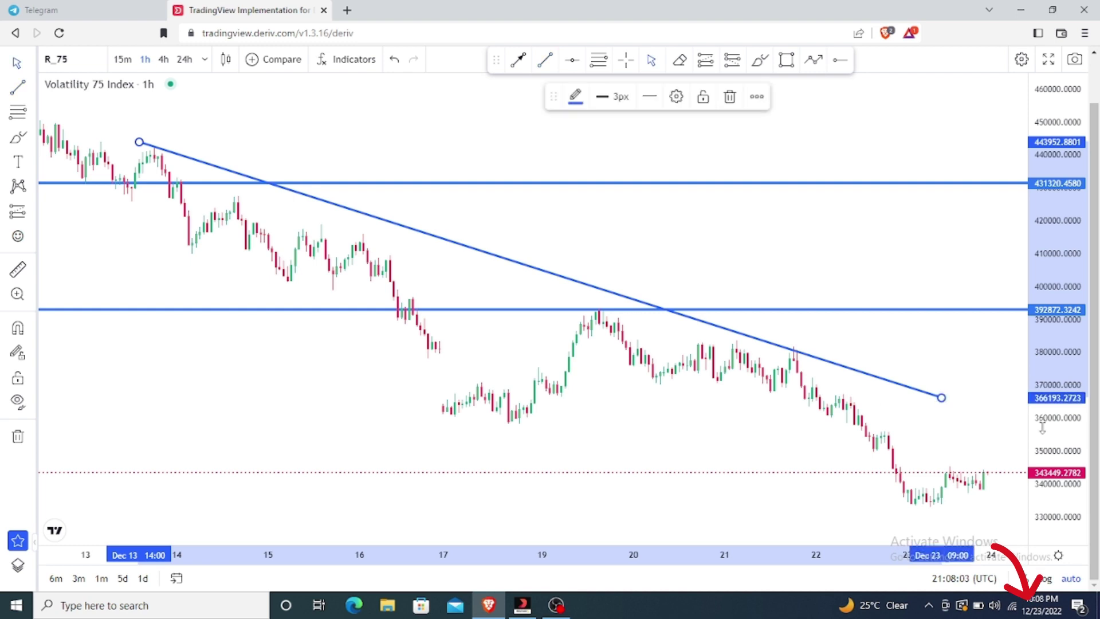
left_click(607, 252)
scroll(604, 265, "down", 3)
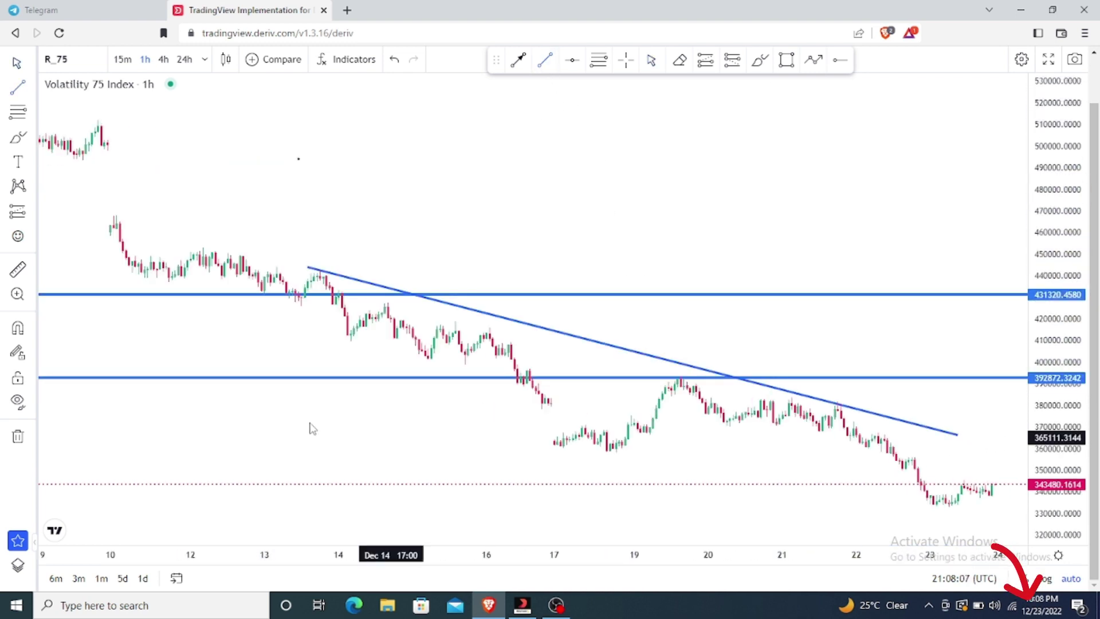
left_click(313, 337)
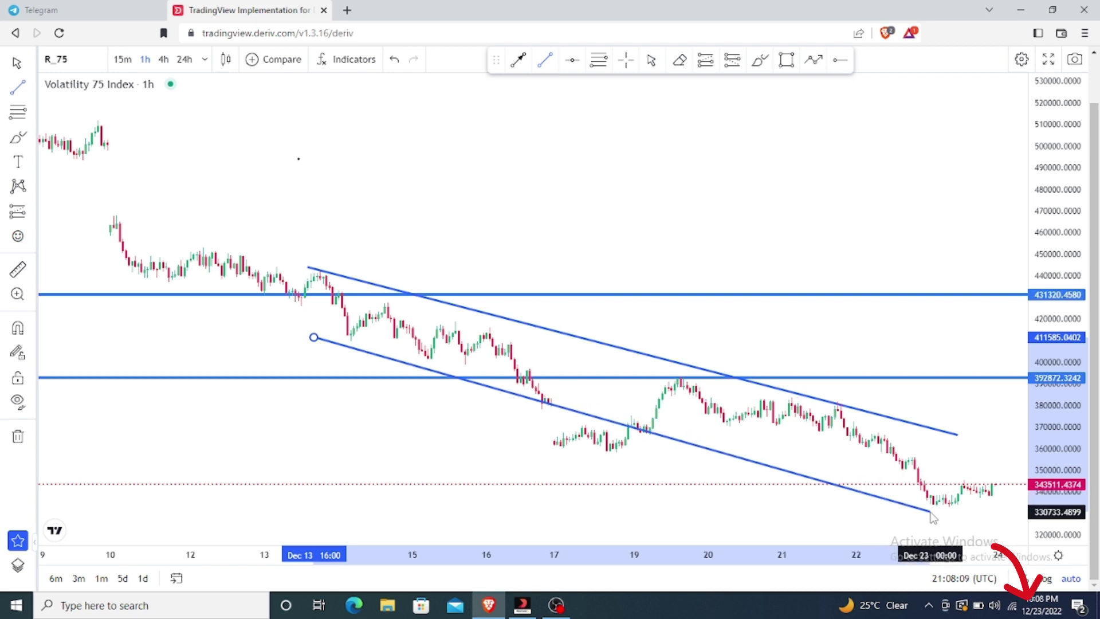
left_click(967, 518)
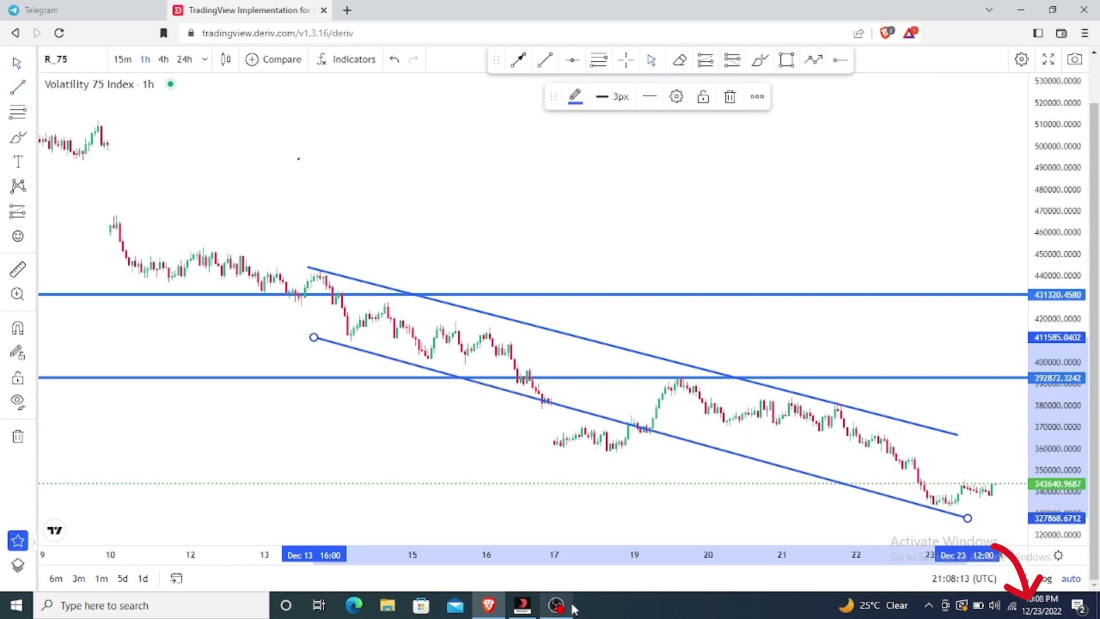
- Move the lower trend line's start point to late December 15 at about 369000, so it runs beneath the lows after the gap
mouse_move(573, 608)
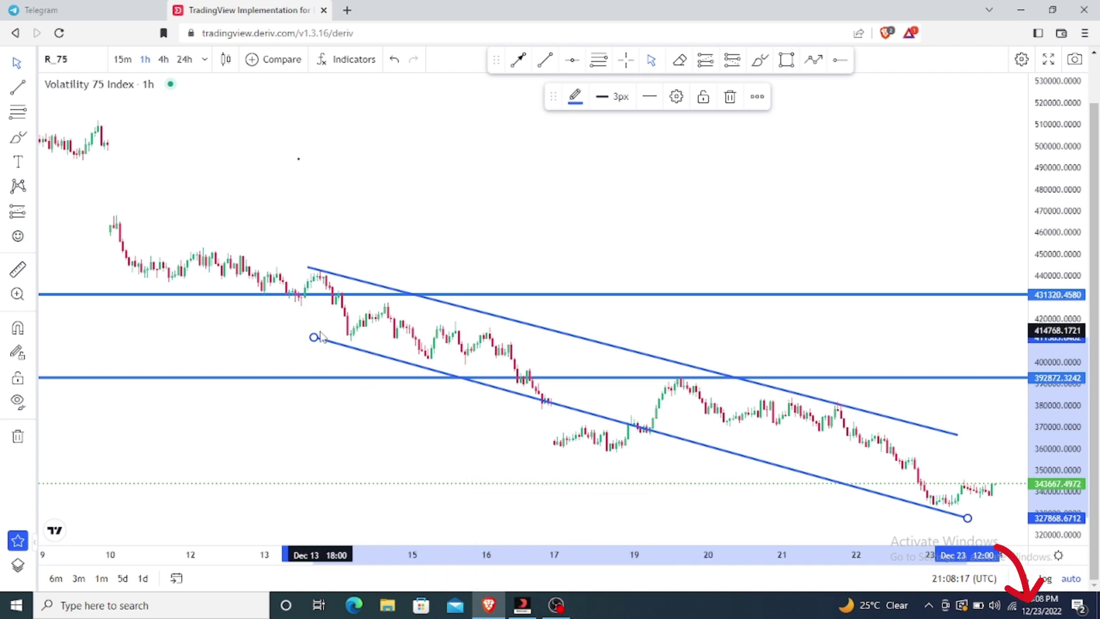
mouse_move(315, 337)
left_mouse_down()
mouse_move(368, 388)
mouse_move(462, 418)
mouse_move(468, 433)
left_mouse_up()
left_click(435, 432)
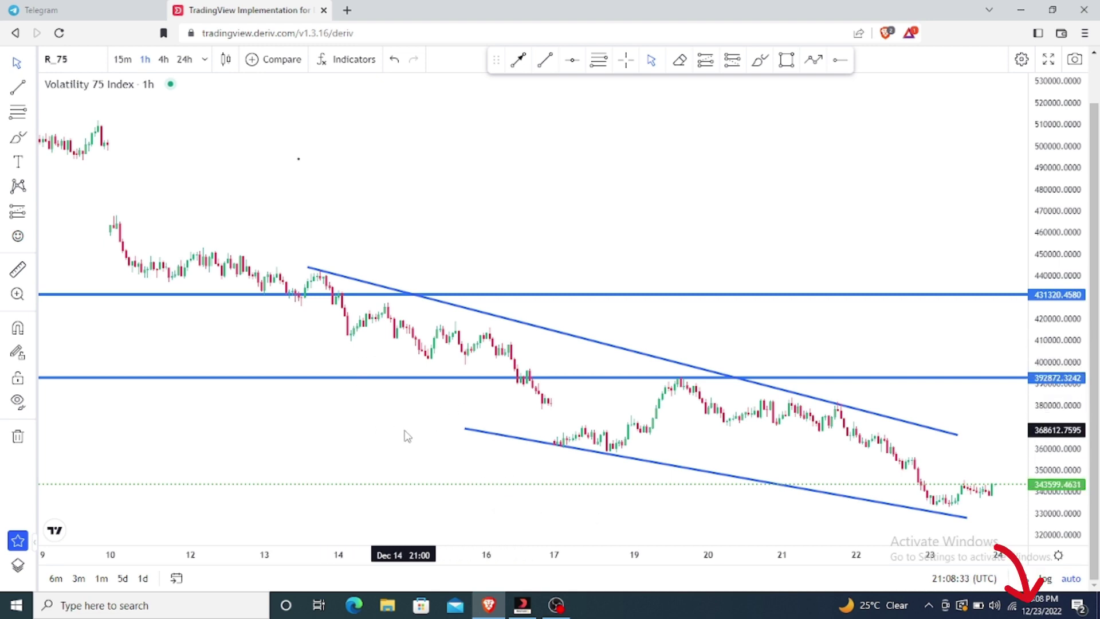
scroll(405, 437, "up", 5)
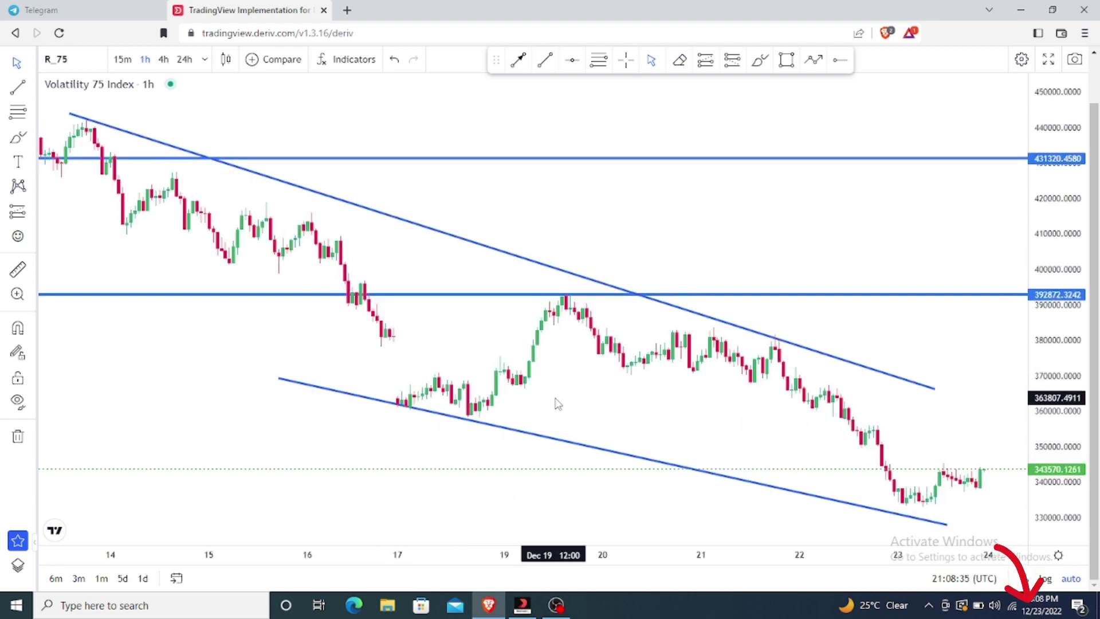
scroll(166, 384, "down", 5)
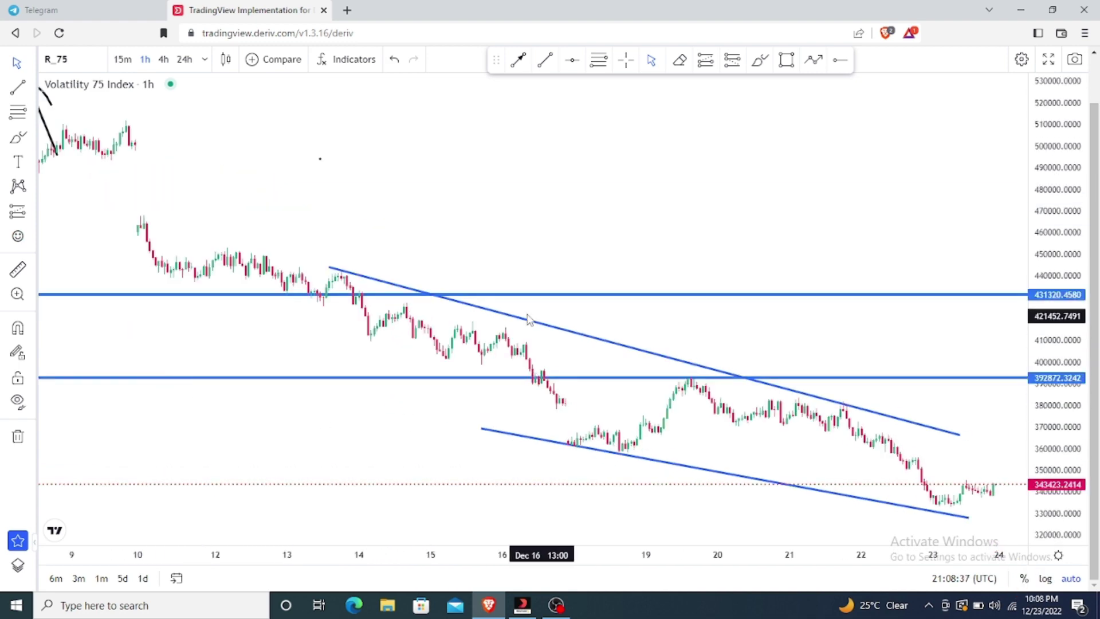
scroll(527, 319, "down", 3)
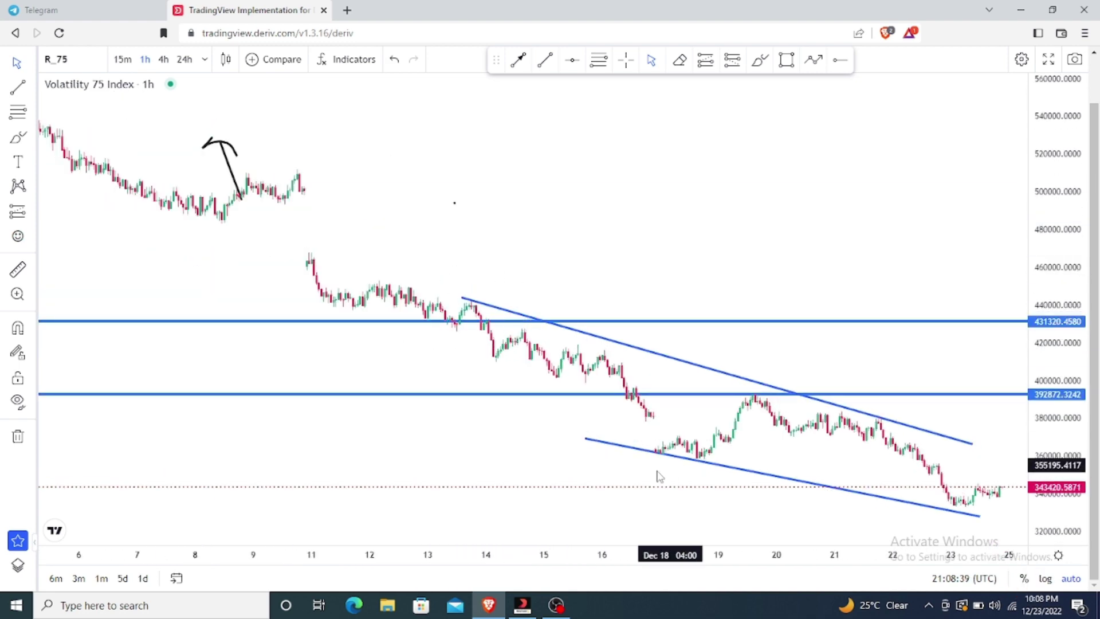
left_click(554, 605)
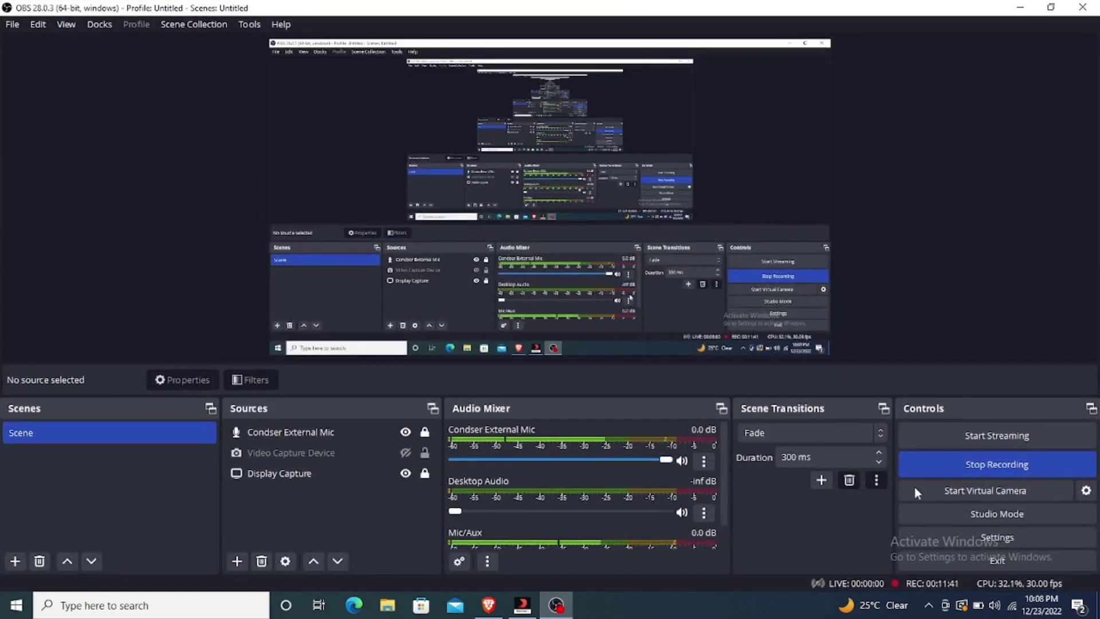
left_click(960, 466)
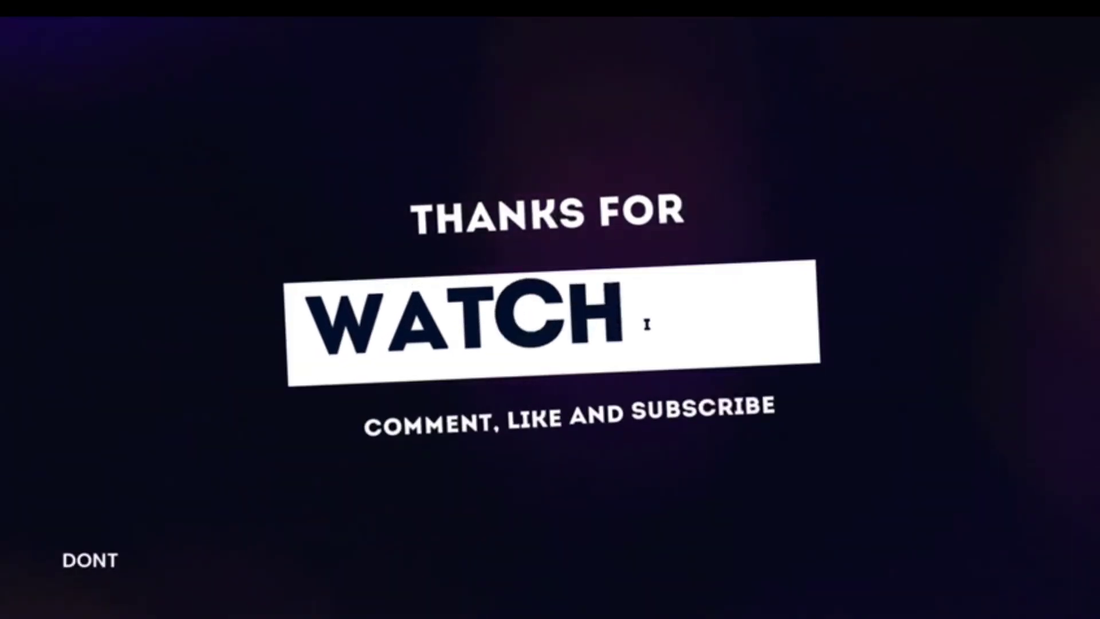